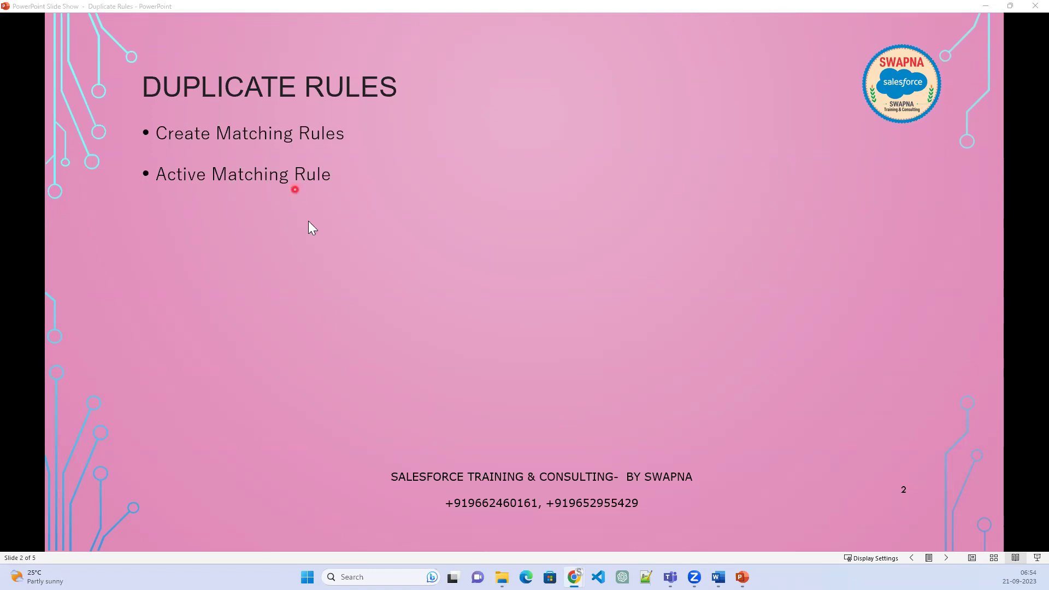
Step: Advance the Duplicate Rules slide to reveal its bullets on creating and activating duplicate rules
{"action": "left_click", "coordinate": [387, 345]}
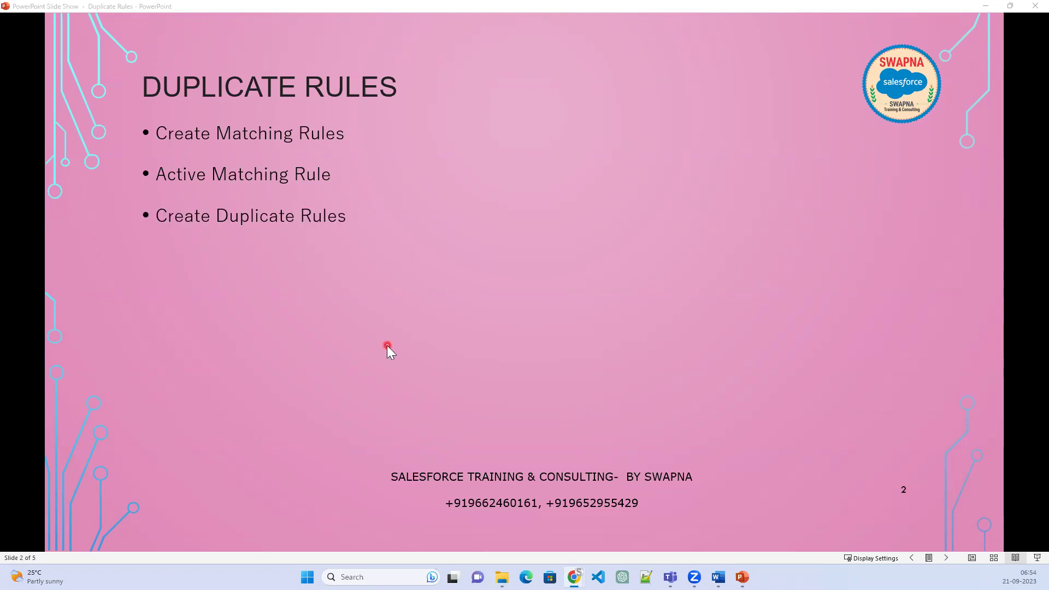
{"action": "left_click", "coordinate": [386, 351]}
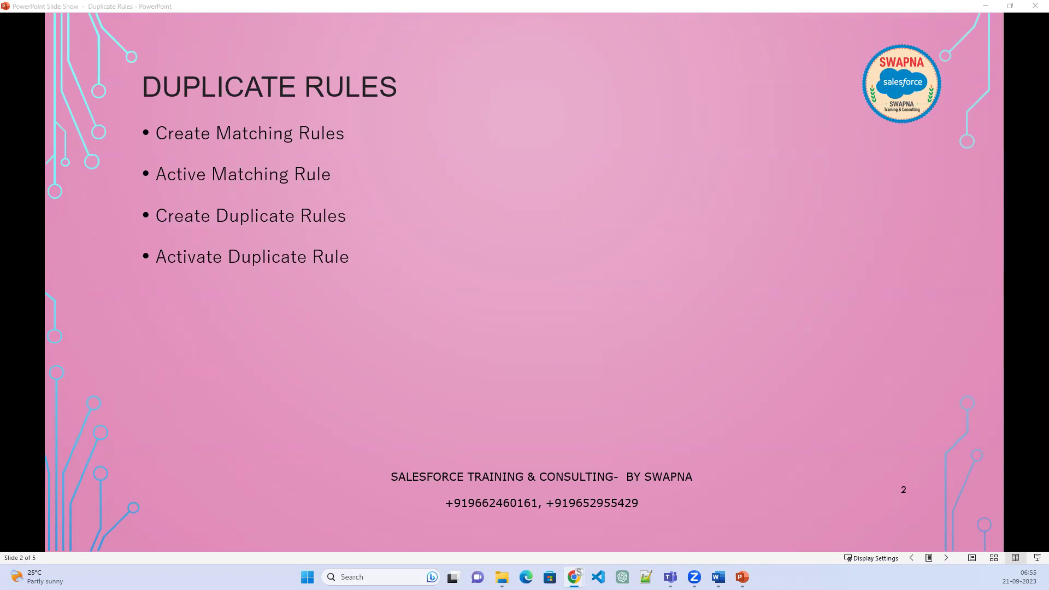
Step: Handwrite "5 Active" with the pen beside the bullets on the Duplicate Rules slide and erase the ink
{"action": "key", "text": "ctrl+p"}
{"action": "mouse_move", "coordinate": [616, 162]}
{"action": "left_mouse_down"}
{"action": "mouse_move", "coordinate": [545, 162]}
{"action": "mouse_move", "coordinate": [550, 213]}
{"action": "left_mouse_up"}
{"action": "left_click_drag", "start_coordinate": [575, 246], "coordinate": [498, 254]}
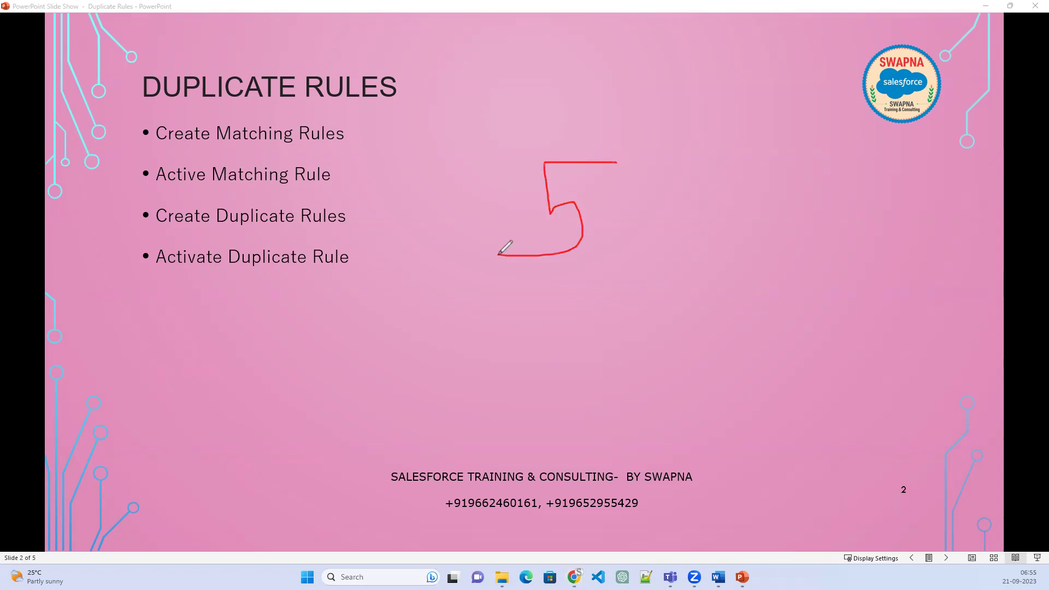
{"action": "mouse_move", "coordinate": [625, 254]}
{"action": "left_mouse_down"}
{"action": "mouse_move", "coordinate": [655, 171]}
{"action": "mouse_move", "coordinate": [667, 240]}
{"action": "mouse_move", "coordinate": [661, 214]}
{"action": "left_mouse_up"}
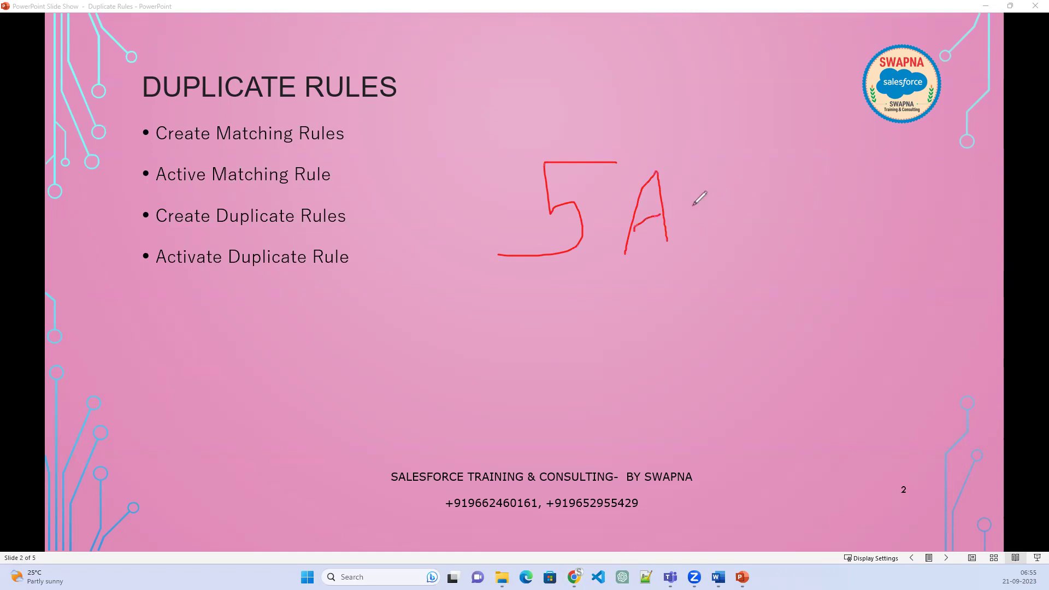
{"action": "mouse_move", "coordinate": [737, 197]}
{"action": "left_mouse_down"}
{"action": "mouse_move", "coordinate": [693, 247]}
{"action": "mouse_move", "coordinate": [713, 239]}
{"action": "left_mouse_up"}
{"action": "mouse_move", "coordinate": [770, 176]}
{"action": "left_mouse_down"}
{"action": "mouse_move", "coordinate": [759, 240]}
{"action": "mouse_move", "coordinate": [773, 240]}
{"action": "left_mouse_up"}
{"action": "mouse_move", "coordinate": [743, 218]}
{"action": "left_mouse_down"}
{"action": "mouse_move", "coordinate": [785, 201]}
{"action": "mouse_move", "coordinate": [803, 245]}
{"action": "left_mouse_up"}
{"action": "left_click", "coordinate": [803, 187]}
{"action": "mouse_move", "coordinate": [808, 194]}
{"action": "left_mouse_down"}
{"action": "mouse_move", "coordinate": [817, 228]}
{"action": "mouse_move", "coordinate": [839, 188]}
{"action": "mouse_move", "coordinate": [876, 243]}
{"action": "left_mouse_up"}
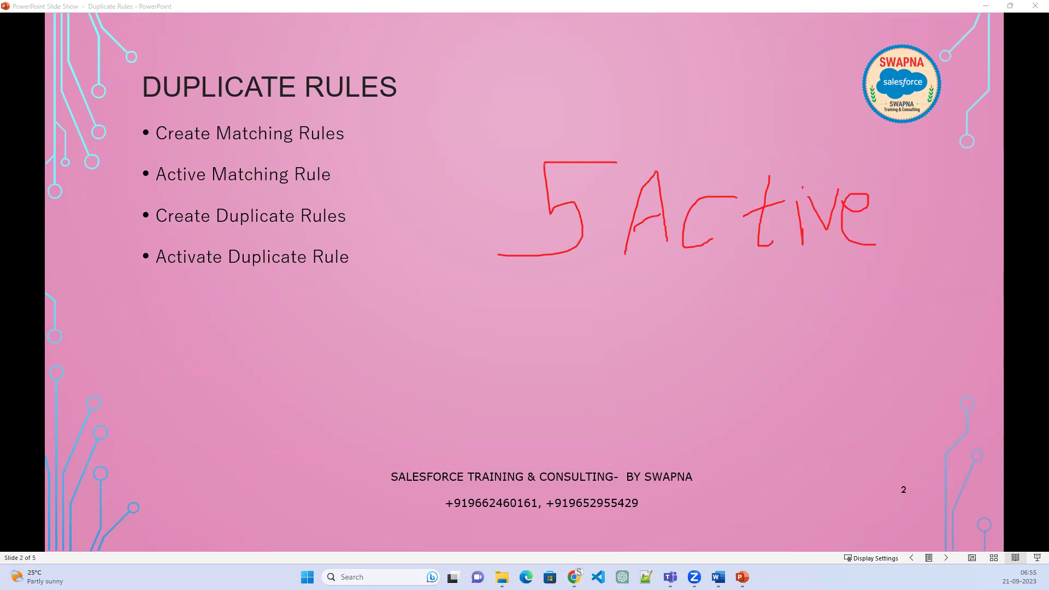
{"action": "key", "text": "e"}
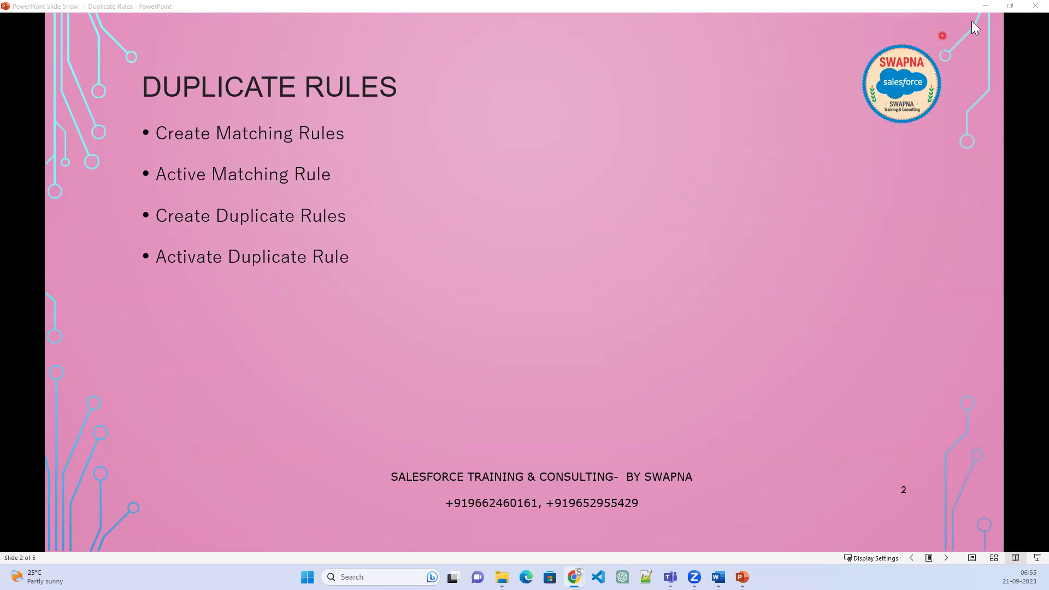
Step: Switch from the slide show to Salesforce Setup in Chrome and open the Matching Rules page by searching for "match"
{"action": "left_click", "coordinate": [987, 8]}
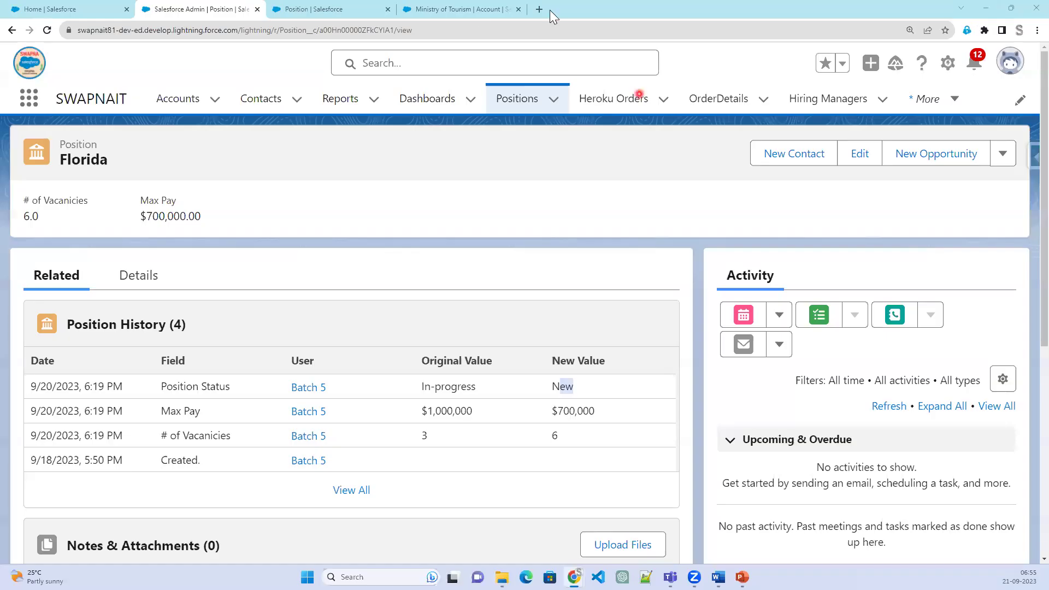
{"action": "left_click", "coordinate": [339, 15]}
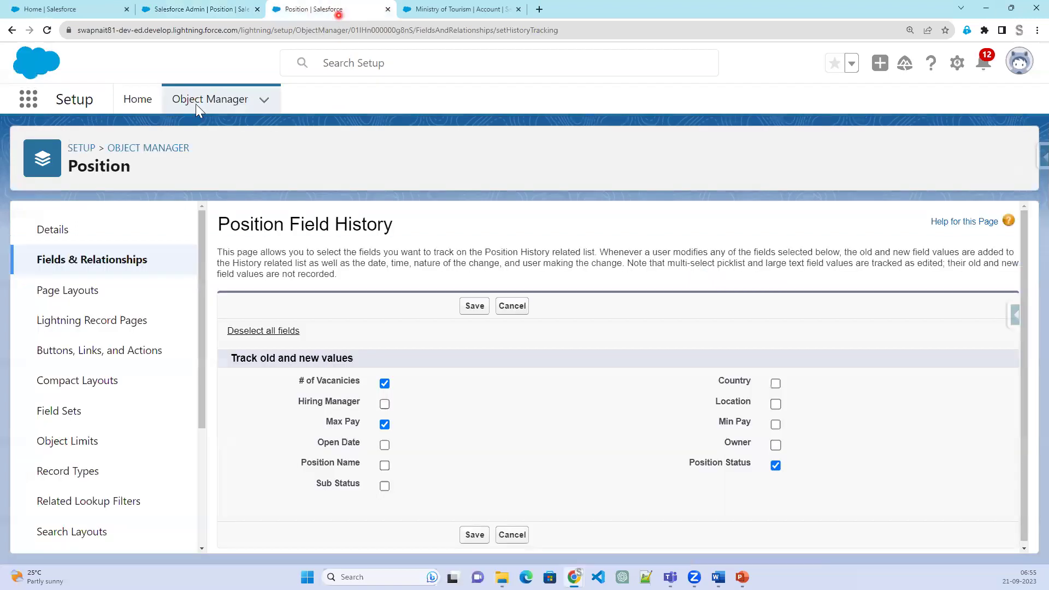
{"action": "left_click", "coordinate": [136, 116]}
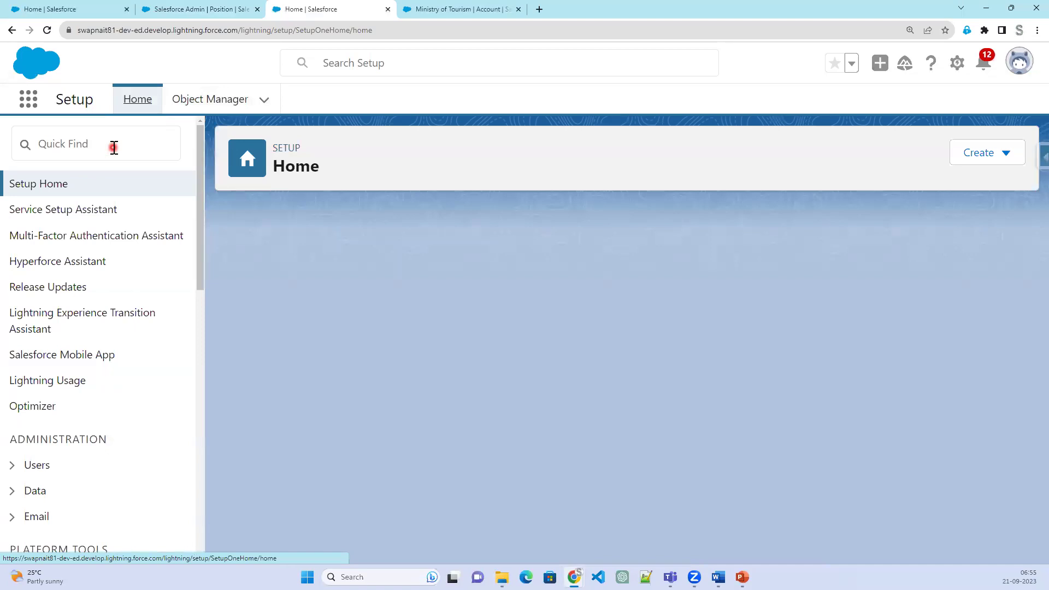
{"action": "left_click", "coordinate": [114, 146]}
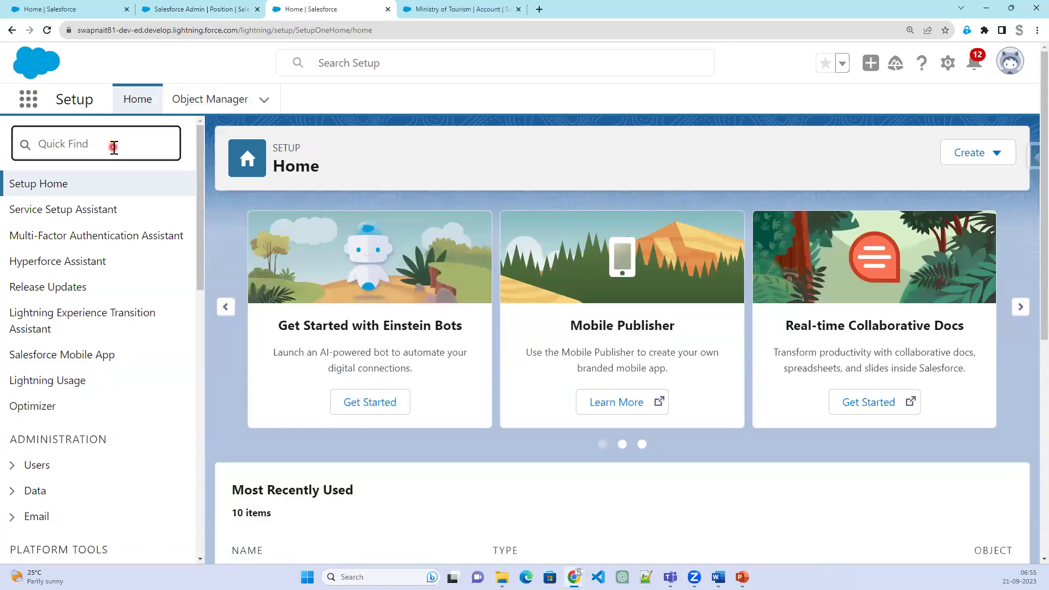
{"action": "type", "text": "match"}
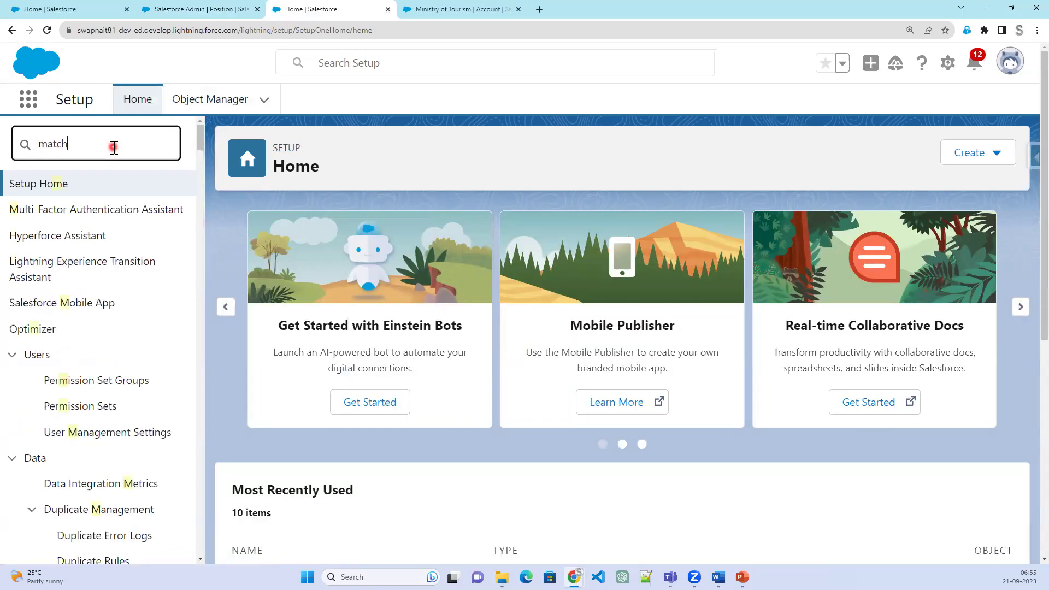
{"action": "left_click", "coordinate": [105, 239]}
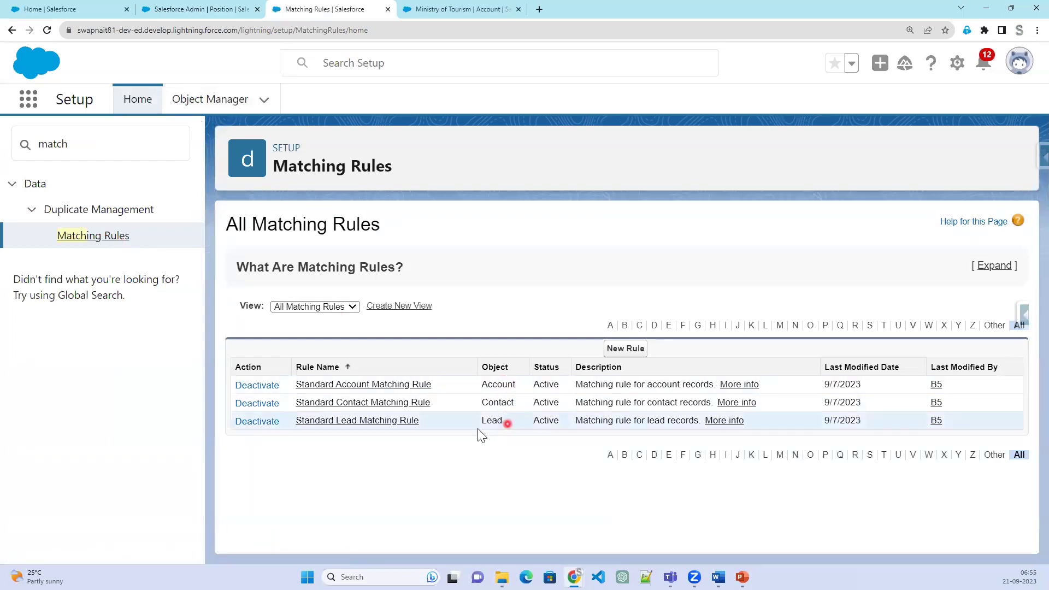
Step: Start a new matching rule for the Lead object and name it "Custom Lead"
{"action": "left_click", "coordinate": [631, 350]}
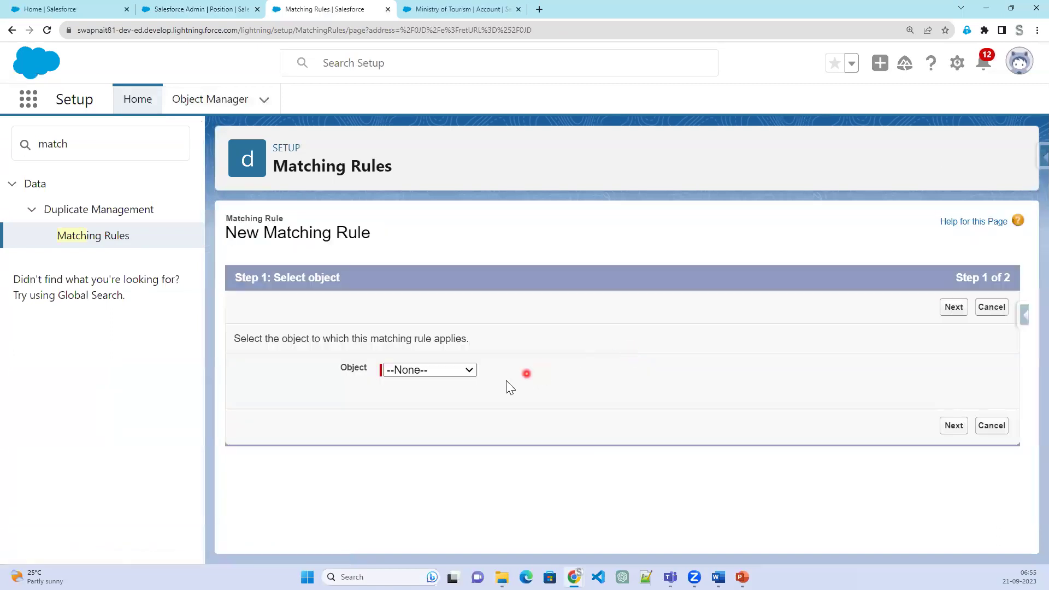
{"action": "left_click", "coordinate": [469, 371]}
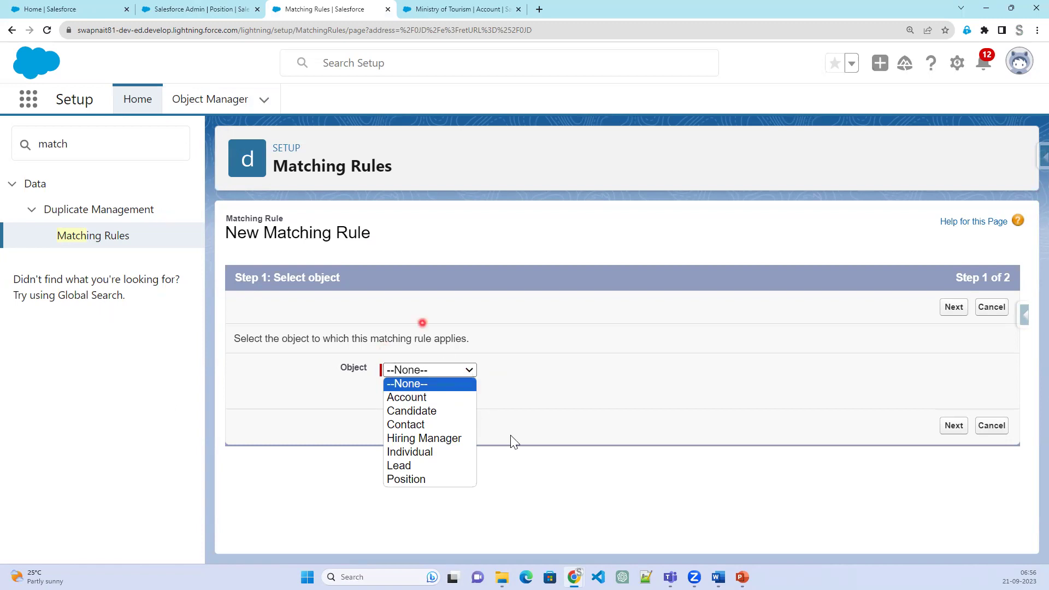
{"action": "left_click", "coordinate": [431, 467]}
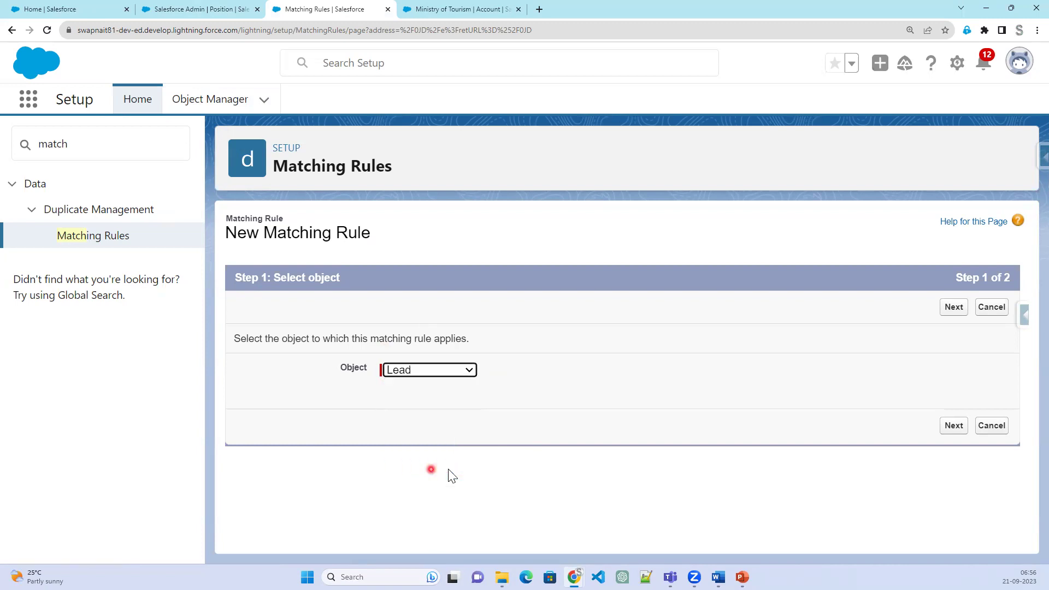
{"action": "left_click", "coordinate": [956, 427]}
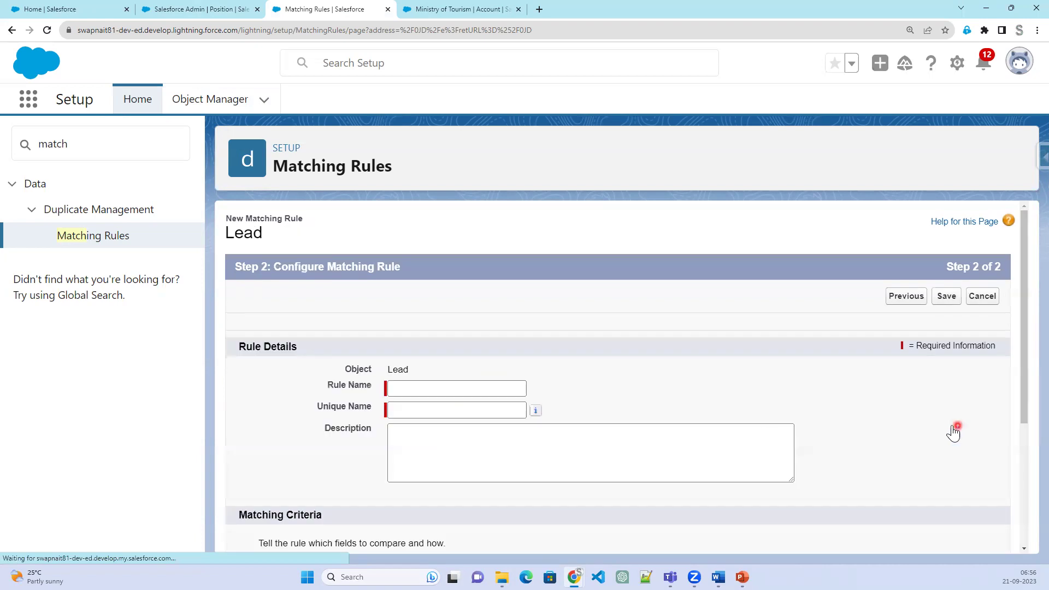
{"action": "left_click", "coordinate": [482, 388]}
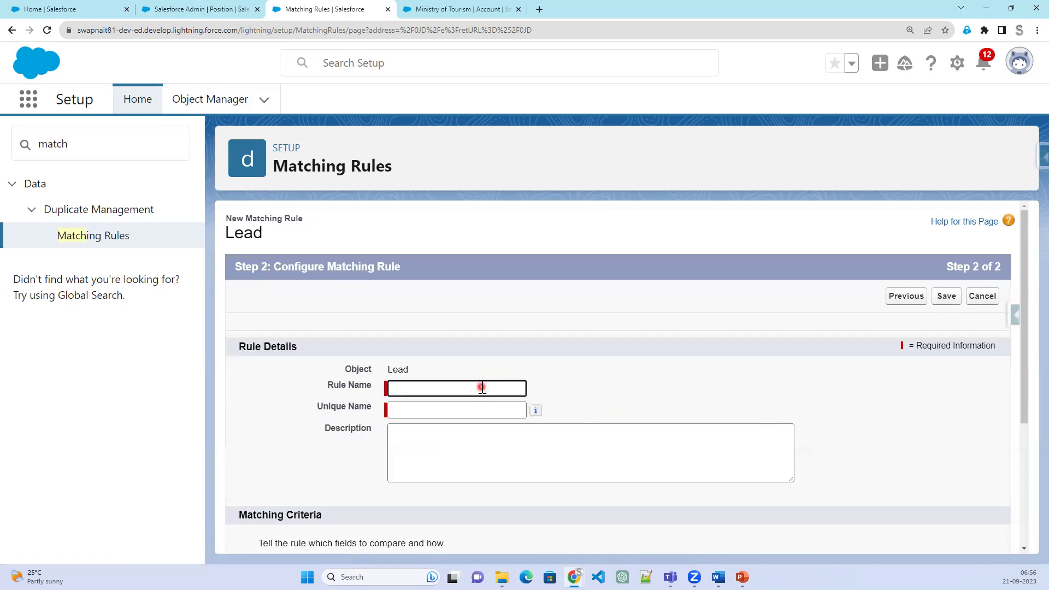
{"action": "type", "text": "Custom Lead"}
{"action": "left_click", "coordinate": [756, 433]}
Step: Add Email and Mobile as the rule's matching criteria, enable Match Blank Fields for both, and save the rule
{"action": "scroll", "coordinate": [757, 399], "scroll_direction": "down", "scroll_amount": 3}
{"action": "scroll", "coordinate": [758, 400], "scroll_direction": "down", "scroll_amount": 1}
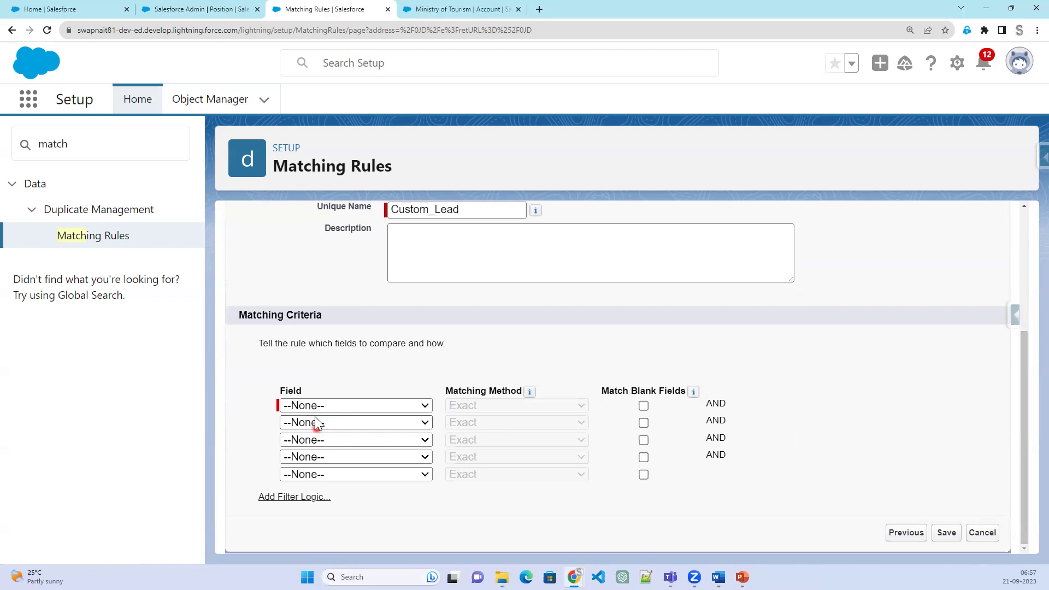
{"action": "left_click", "coordinate": [314, 406]}
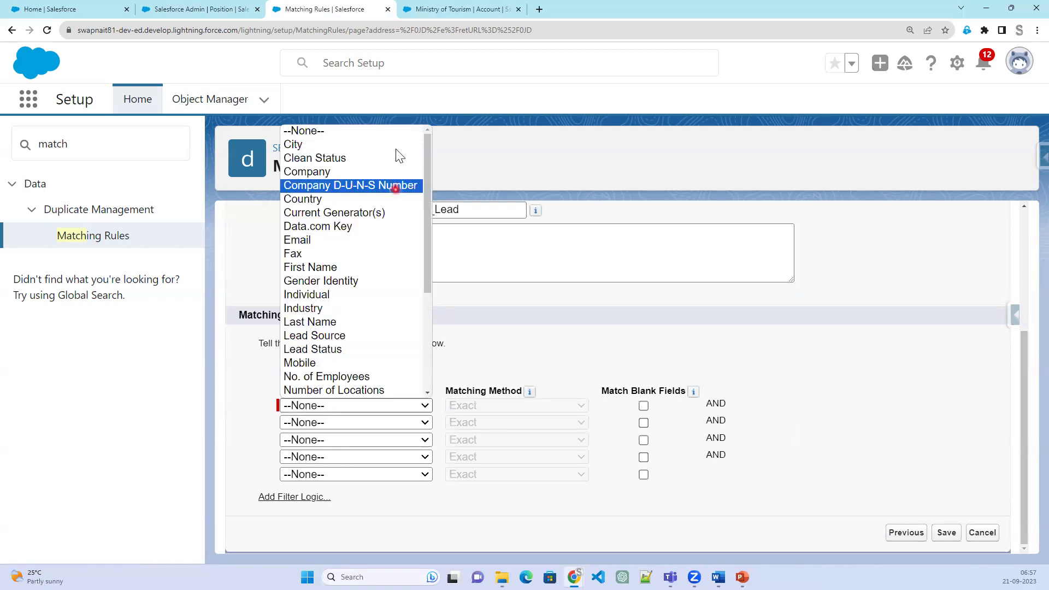
{"action": "left_click", "coordinate": [356, 240]}
{"action": "left_click", "coordinate": [643, 406]}
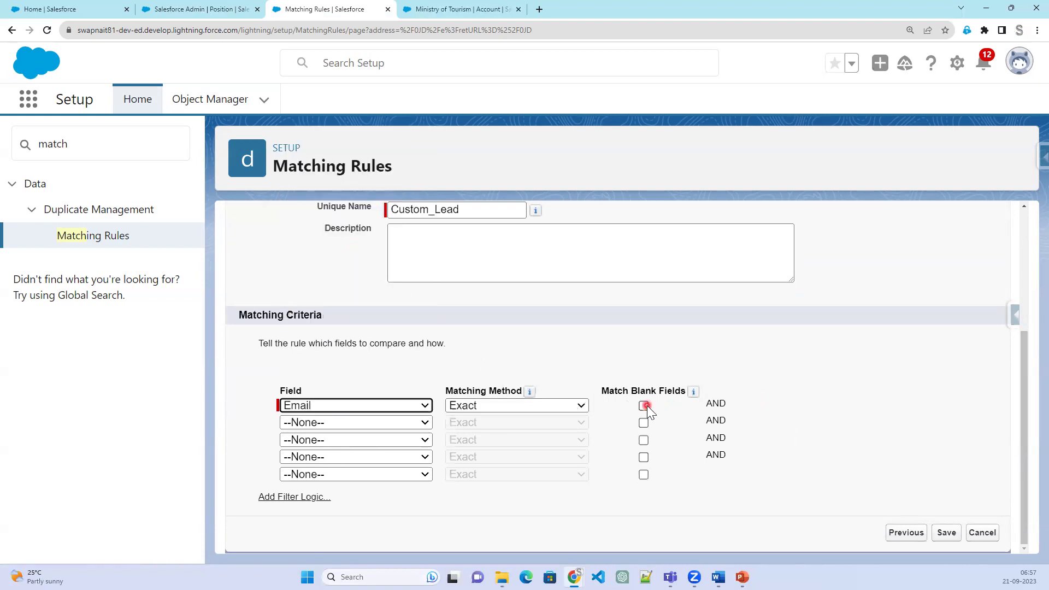
{"action": "left_click", "coordinate": [395, 423]}
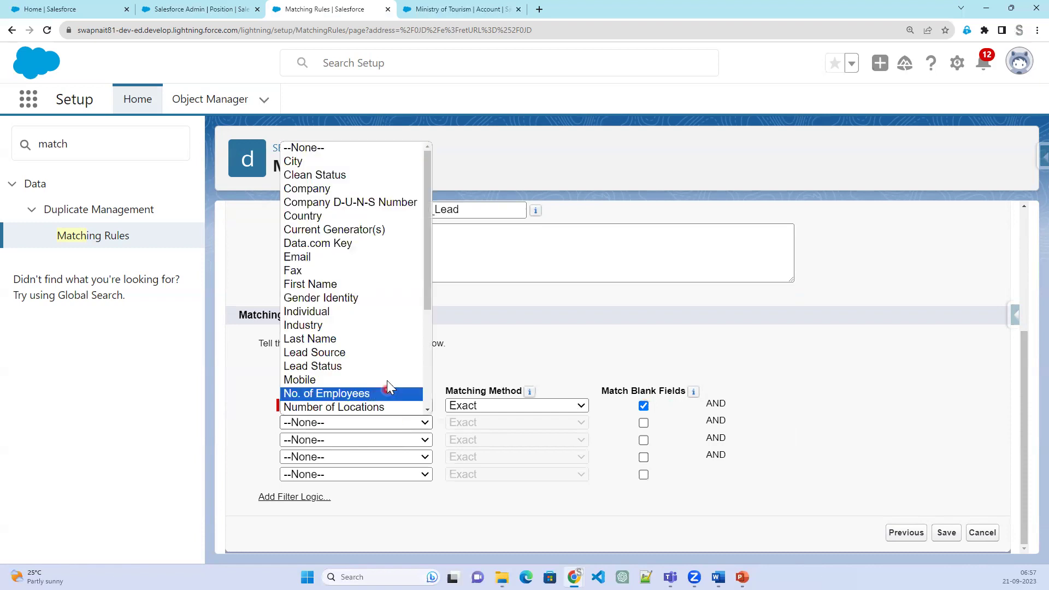
{"action": "left_click", "coordinate": [368, 380]}
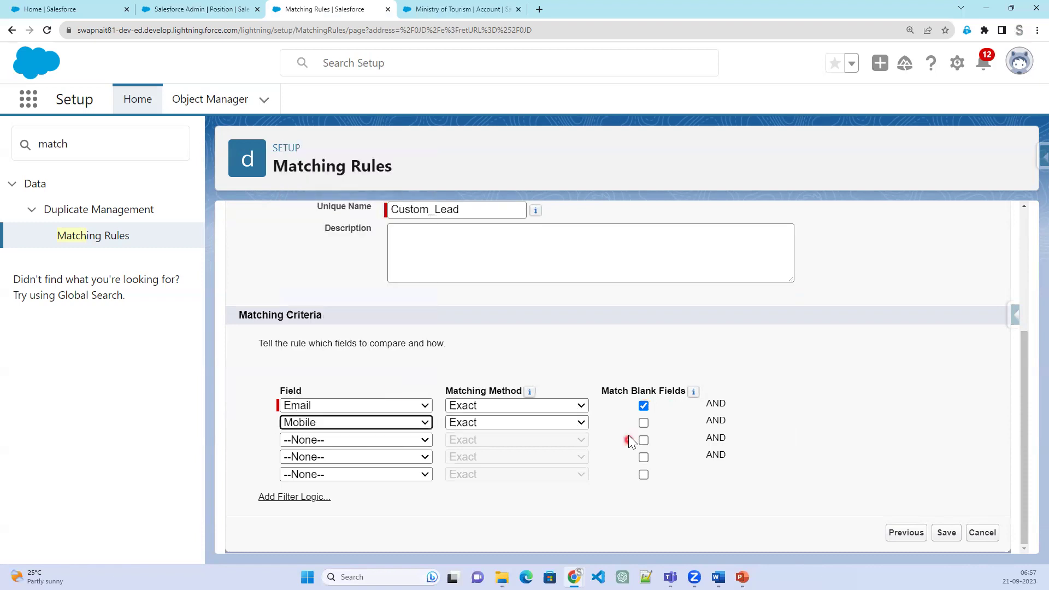
{"action": "left_click", "coordinate": [644, 422]}
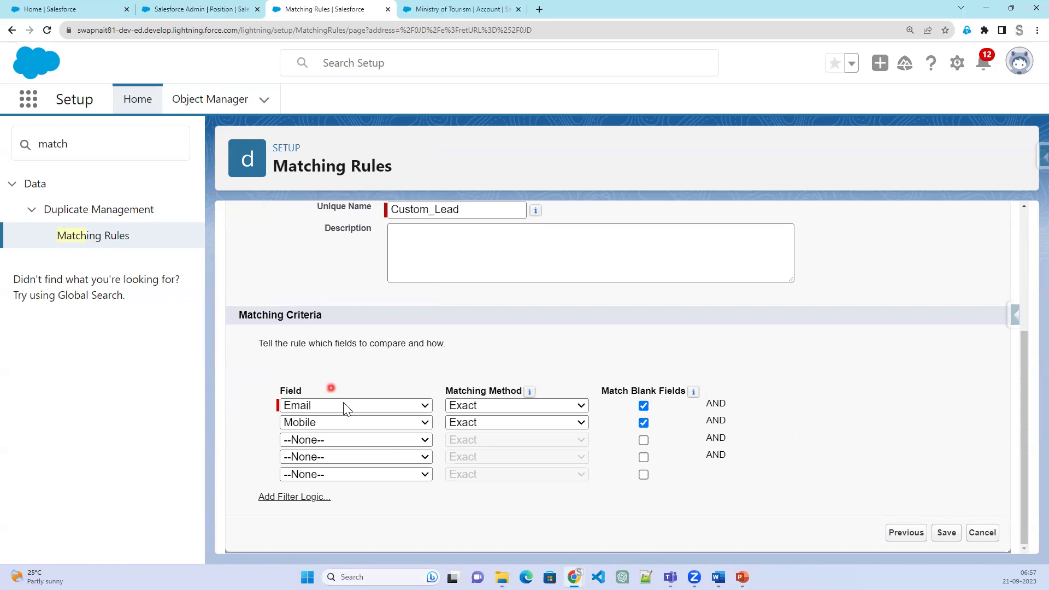
{"action": "left_click", "coordinate": [946, 533]}
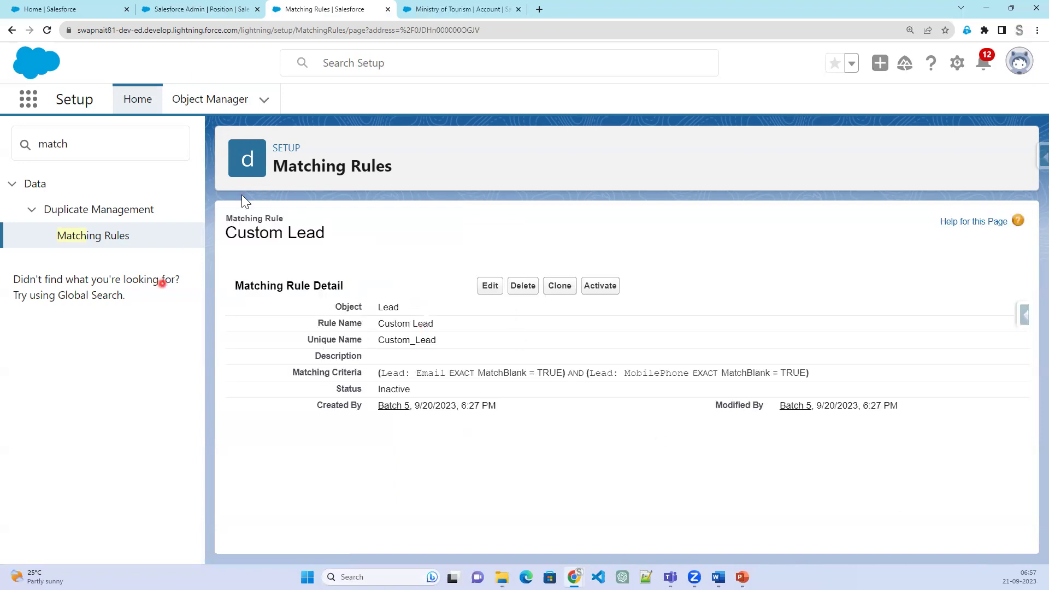
Step: Activate the Custom Lead matching rule and acknowledge the activation notice
{"action": "left_click", "coordinate": [603, 286]}
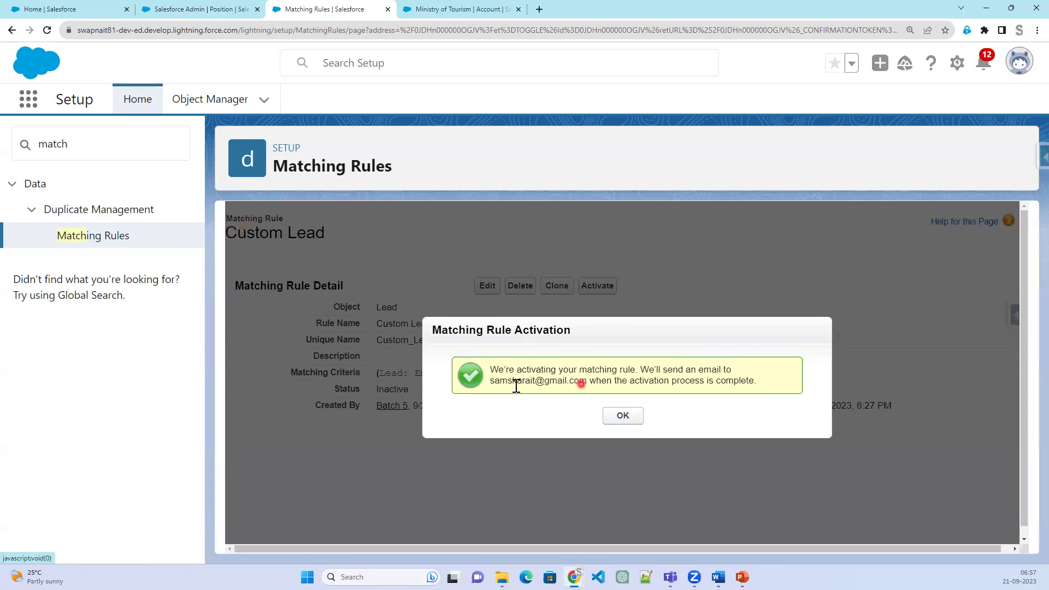
{"action": "left_click_drag", "start_coordinate": [494, 381], "coordinate": [723, 400]}
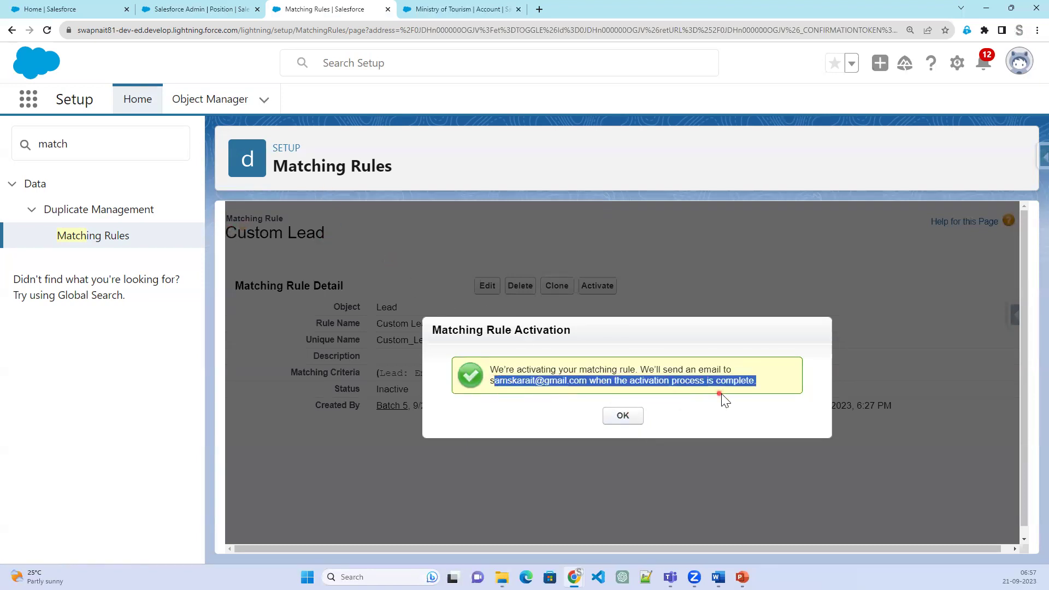
{"action": "left_click", "coordinate": [619, 416]}
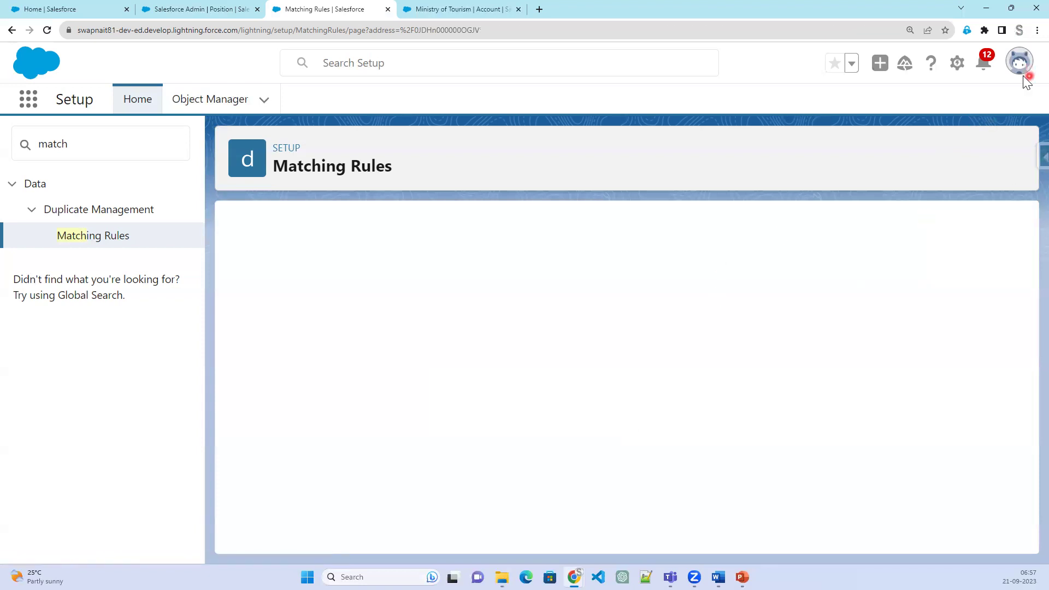
Step: Start a new Lead rule from the Duplicate Rules setup page, found with "Dupl", and name it "Custom Duplicate Rule"
{"action": "double_click", "coordinate": [57, 145]}
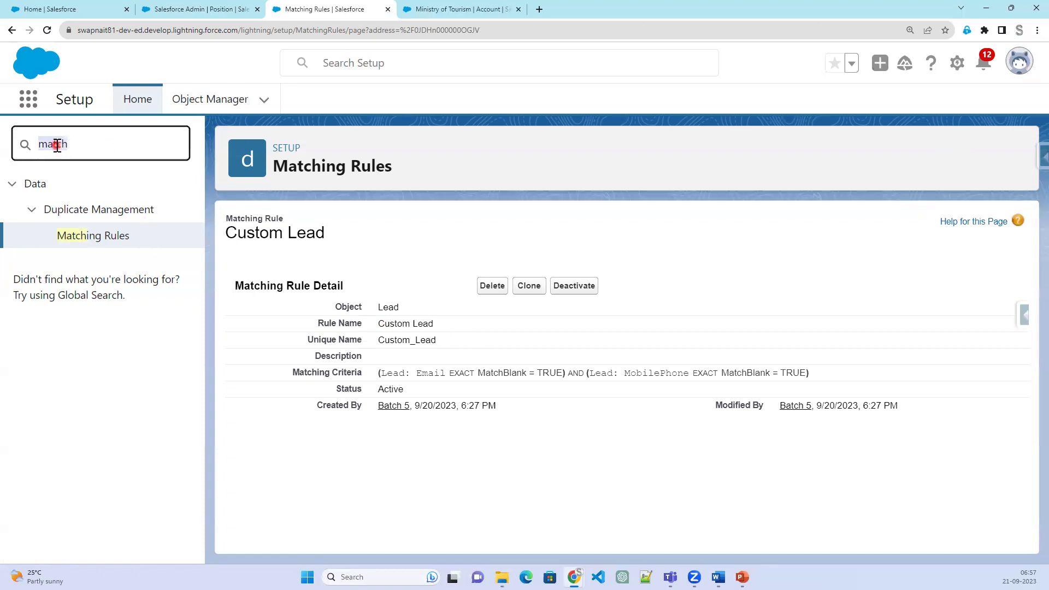
{"action": "type", "text": "D"}
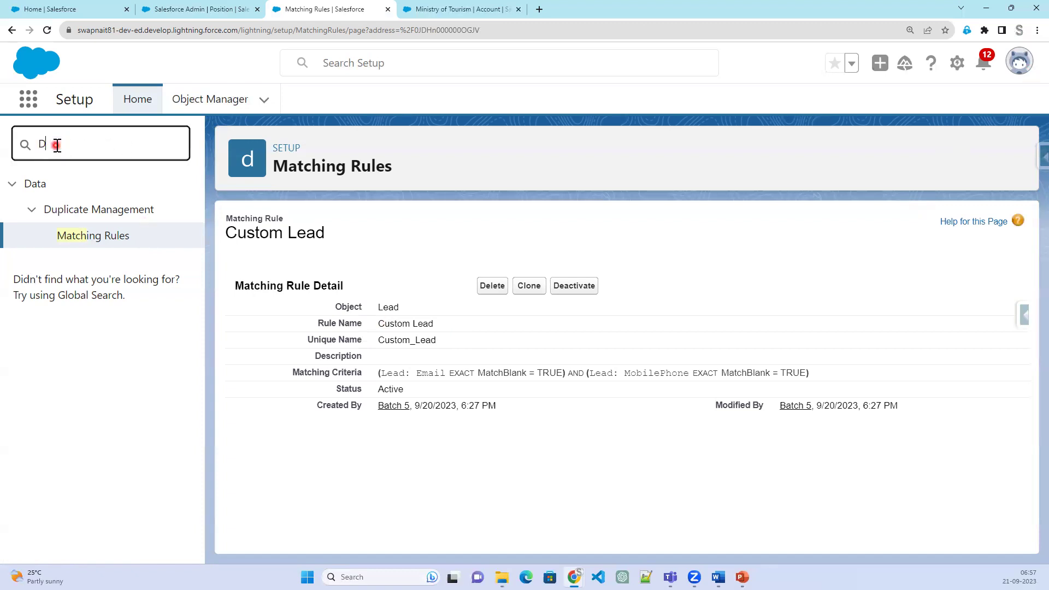
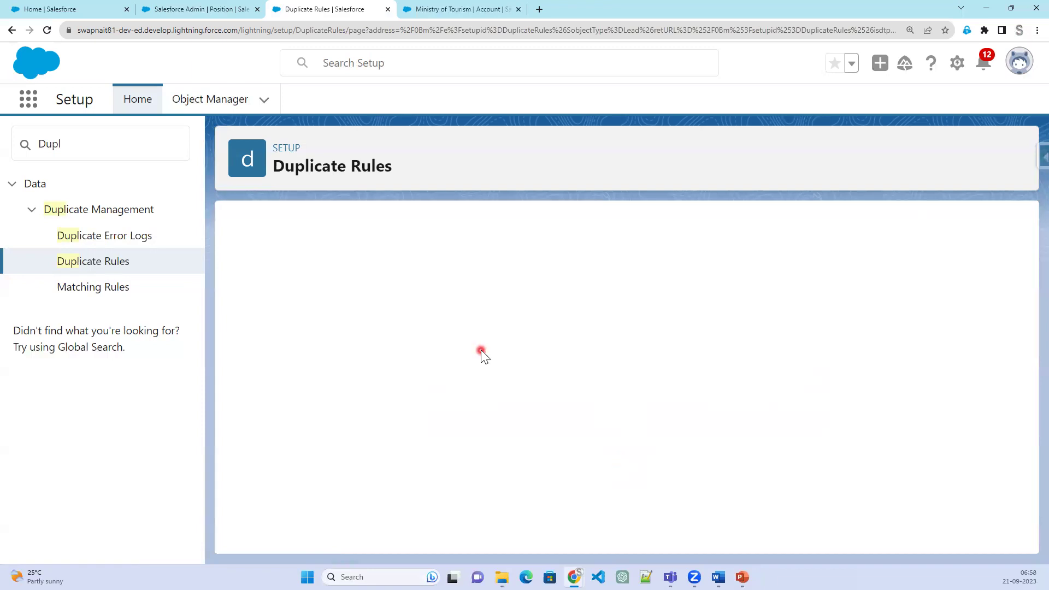
{"action": "left_click", "coordinate": [453, 319]}
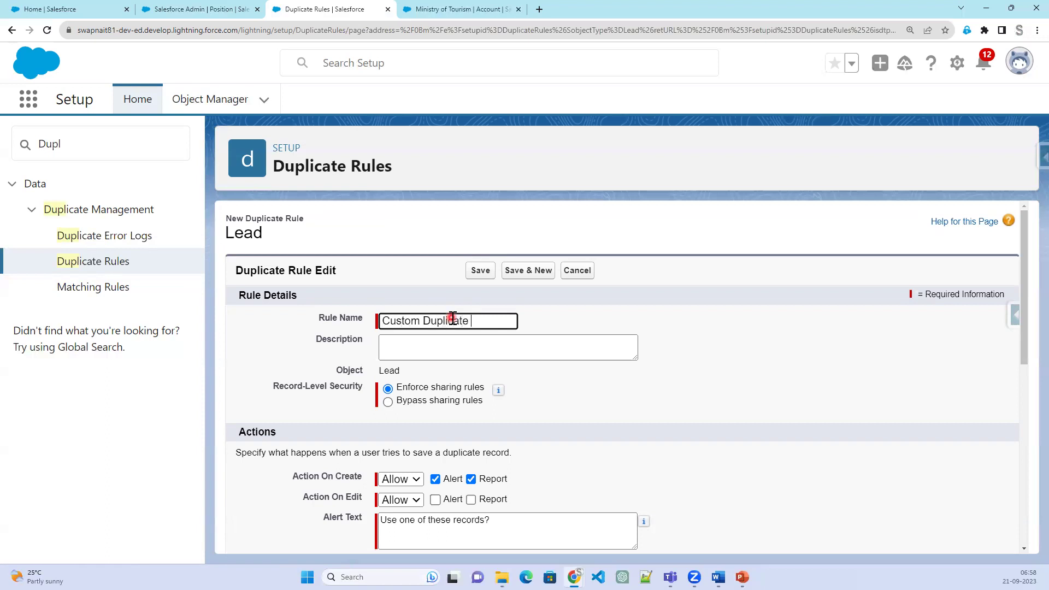
{"action": "key", "text": "Tab"}
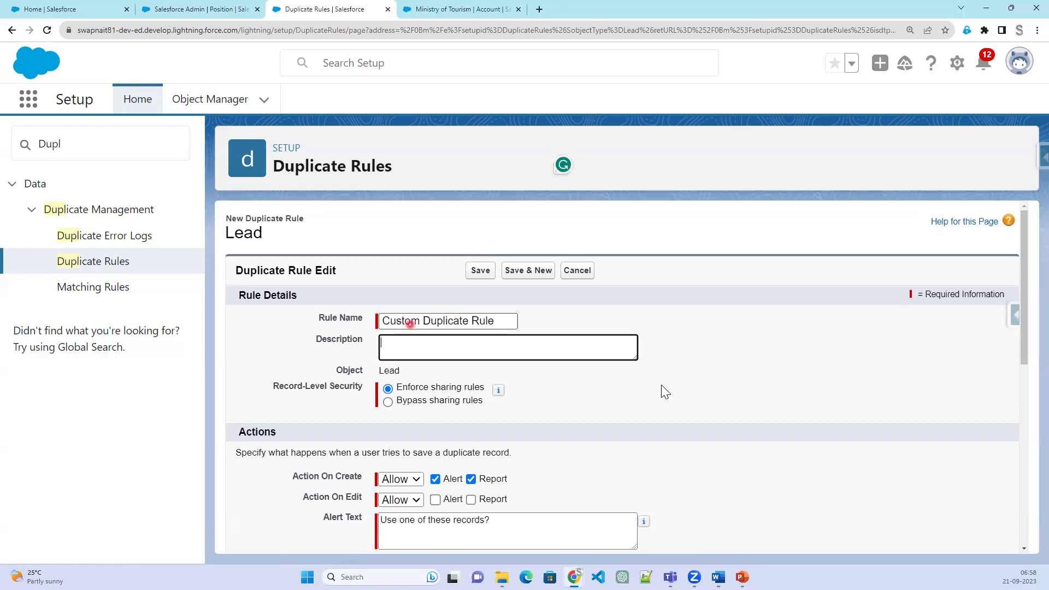
{"action": "scroll", "coordinate": [668, 396], "scroll_direction": "down", "scroll_amount": 1}
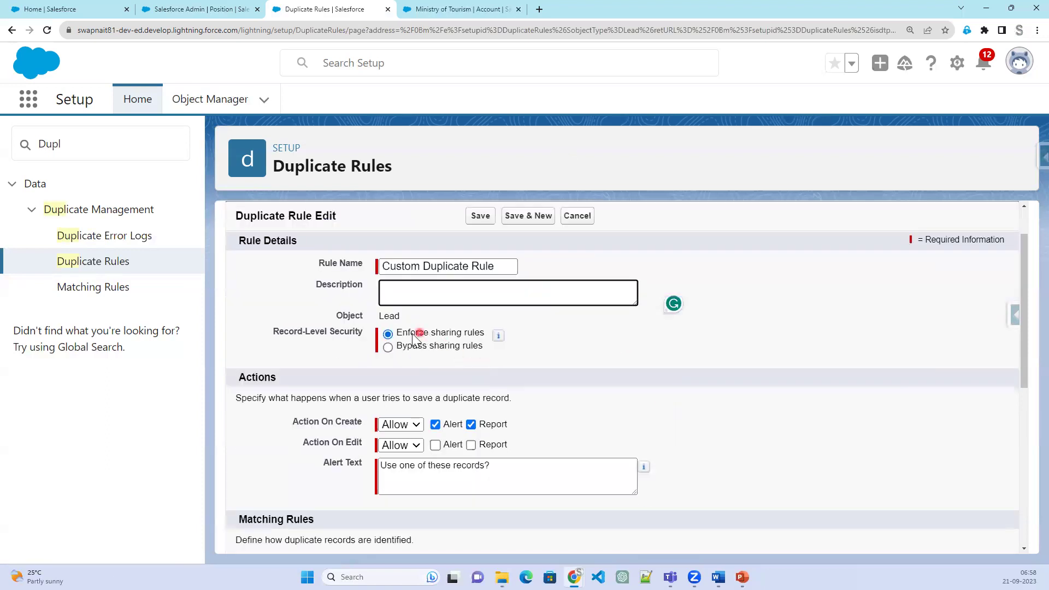
{"action": "left_click_drag", "start_coordinate": [408, 333], "coordinate": [482, 332]}
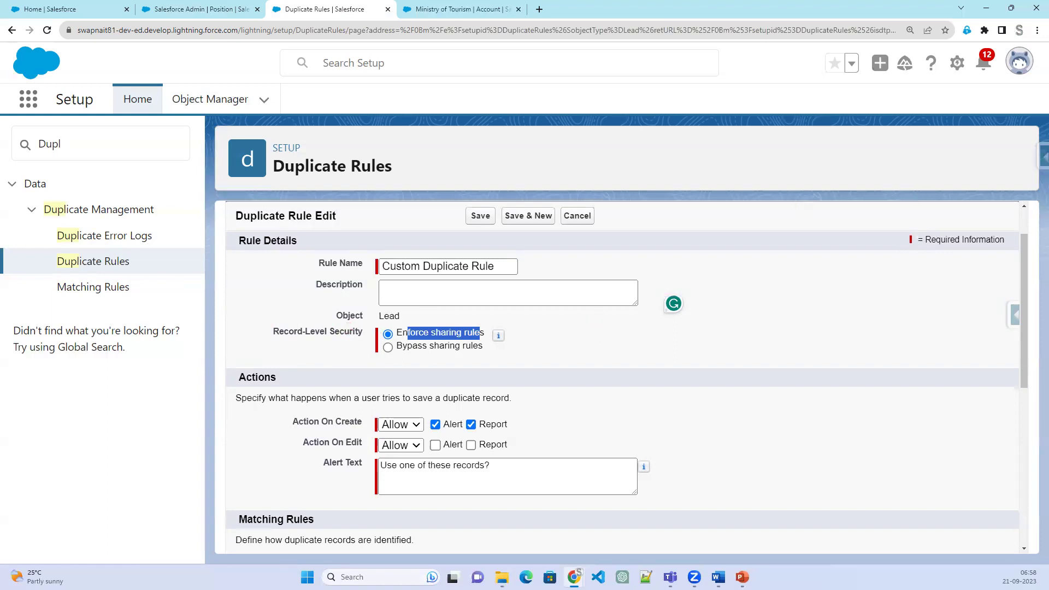
{"action": "mouse_move", "coordinate": [766, 286]}
{"action": "left_mouse_down"}
{"action": "mouse_move", "coordinate": [766, 331]}
{"action": "mouse_move", "coordinate": [979, 291]}
{"action": "mouse_move", "coordinate": [767, 297]}
{"action": "left_mouse_up"}
{"action": "mouse_move", "coordinate": [777, 368]}
{"action": "left_mouse_down"}
{"action": "mouse_move", "coordinate": [778, 404]}
{"action": "mouse_move", "coordinate": [967, 358]}
{"action": "mouse_move", "coordinate": [774, 376]}
{"action": "left_mouse_up"}
{"action": "mouse_move", "coordinate": [759, 226]}
{"action": "left_mouse_down"}
{"action": "mouse_move", "coordinate": [759, 262]}
{"action": "mouse_move", "coordinate": [776, 256]}
{"action": "mouse_move", "coordinate": [784, 232]}
{"action": "mouse_move", "coordinate": [769, 231]}
{"action": "left_mouse_up"}
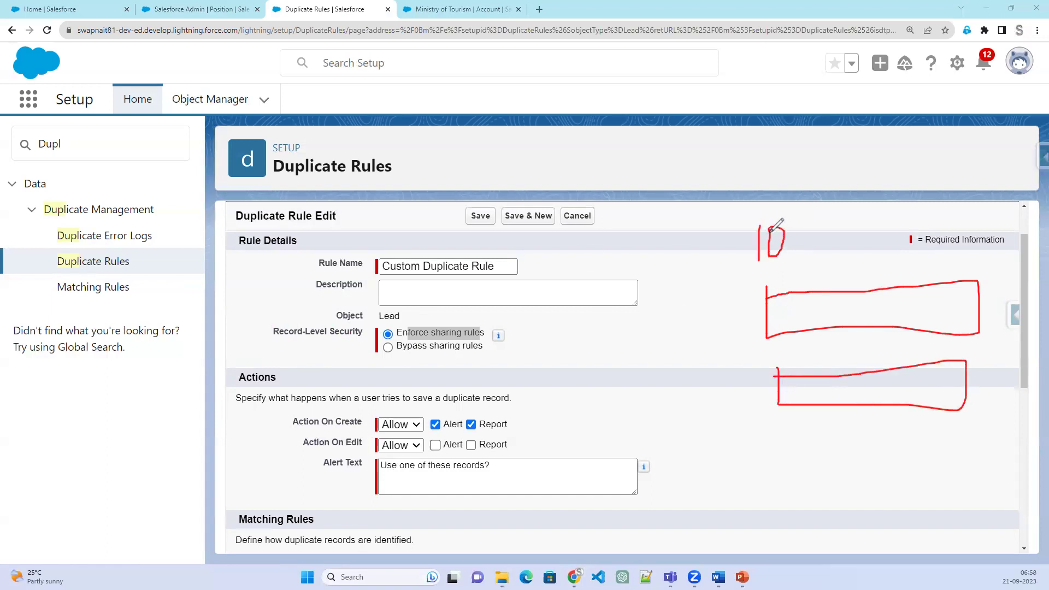
{"action": "mouse_move", "coordinate": [785, 424]}
{"action": "left_mouse_down"}
{"action": "mouse_move", "coordinate": [866, 451]}
{"action": "mouse_move", "coordinate": [1010, 418]}
{"action": "mouse_move", "coordinate": [788, 427]}
{"action": "left_mouse_up"}
{"action": "mouse_move", "coordinate": [787, 470]}
{"action": "left_mouse_down"}
{"action": "mouse_move", "coordinate": [902, 506]}
{"action": "mouse_move", "coordinate": [1047, 505]}
{"action": "mouse_move", "coordinate": [871, 464]}
{"action": "mouse_move", "coordinate": [788, 471]}
{"action": "left_mouse_up"}
{"action": "mouse_move", "coordinate": [771, 523]}
{"action": "left_mouse_down"}
{"action": "mouse_move", "coordinate": [772, 543]}
{"action": "mouse_move", "coordinate": [994, 517]}
{"action": "mouse_move", "coordinate": [757, 526]}
{"action": "left_mouse_up"}
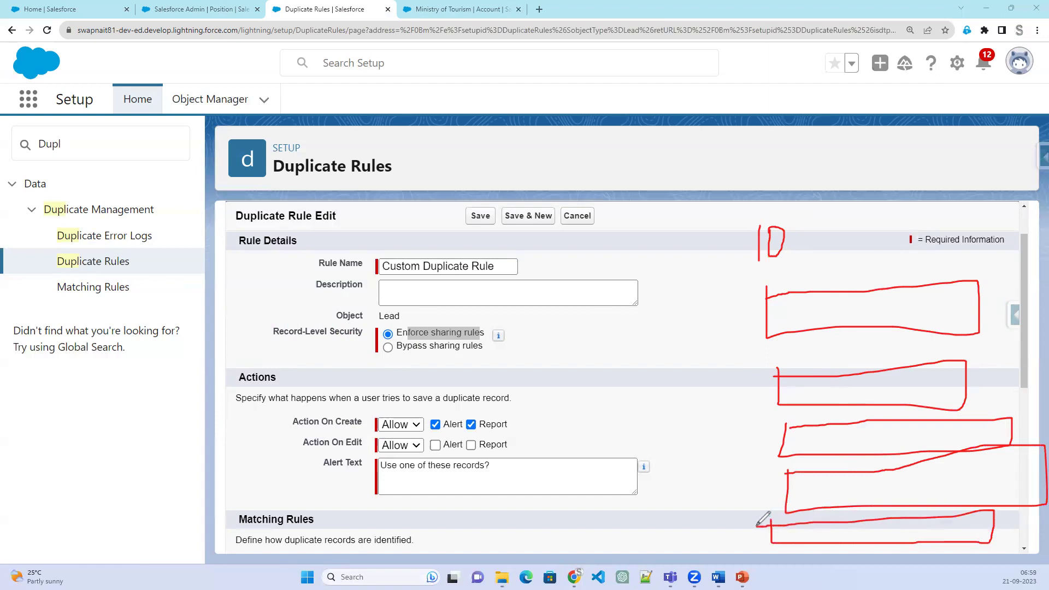
{"action": "mouse_move", "coordinate": [742, 298]}
{"action": "left_mouse_down"}
{"action": "mouse_move", "coordinate": [704, 405]}
{"action": "mouse_move", "coordinate": [726, 515]}
{"action": "left_mouse_up"}
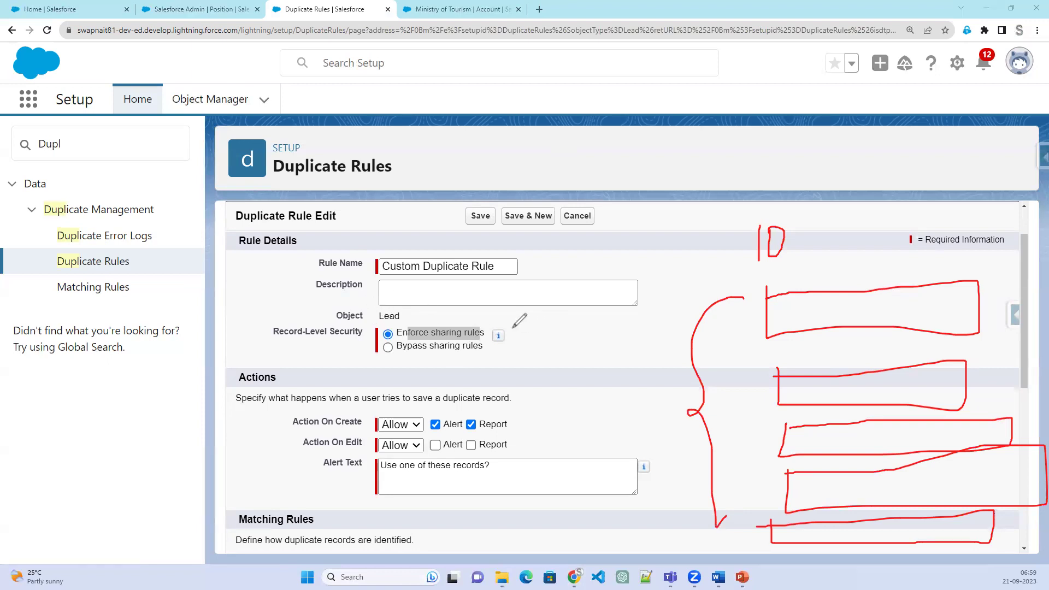
{"action": "left_click_drag", "start_coordinate": [512, 328], "coordinate": [565, 321]}
{"action": "left_click_drag", "start_coordinate": [488, 348], "coordinate": [561, 343]}
{"action": "key", "text": "e"}
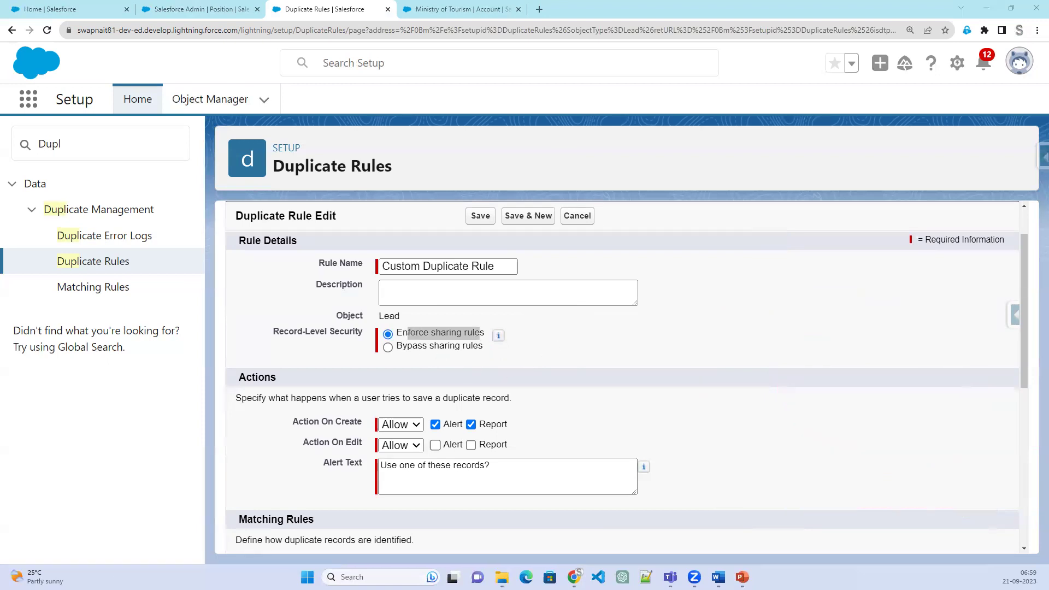
Step: Set the duplicate rule's record-level security to Bypass sharing rules and enable both Alert and Report for Action On Edit
{"action": "left_click", "coordinate": [388, 348]}
{"action": "scroll", "coordinate": [443, 410], "scroll_direction": "down", "scroll_amount": 1}
{"action": "scroll", "coordinate": [443, 409], "scroll_direction": "down", "scroll_amount": 1}
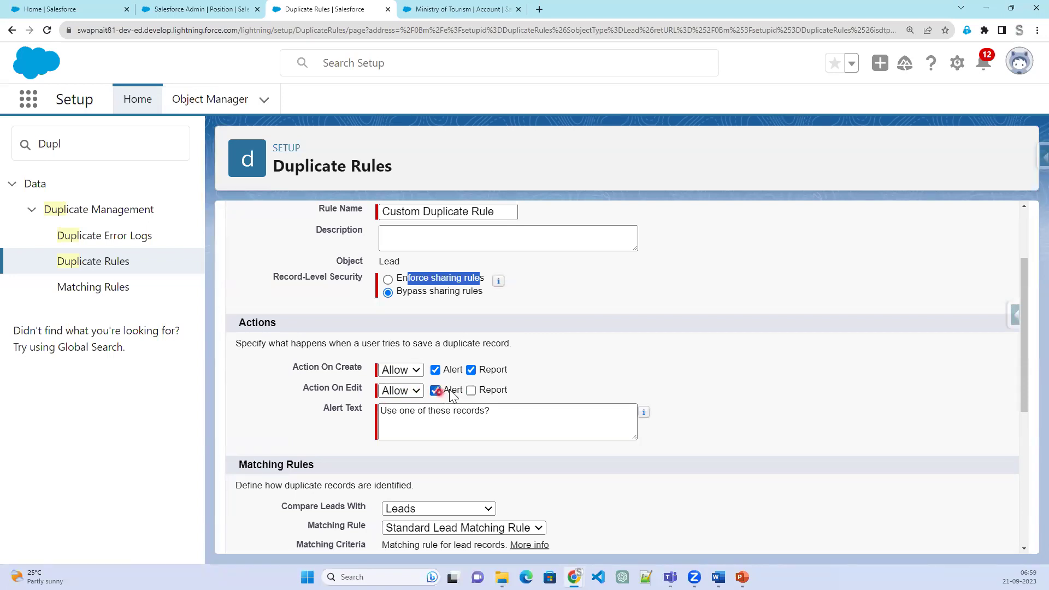
{"action": "left_click", "coordinate": [472, 390]}
Step: Choose Custom Lead as the matching rule for comparing leads in the duplicate rule
{"action": "scroll", "coordinate": [656, 375], "scroll_direction": "down", "scroll_amount": 1}
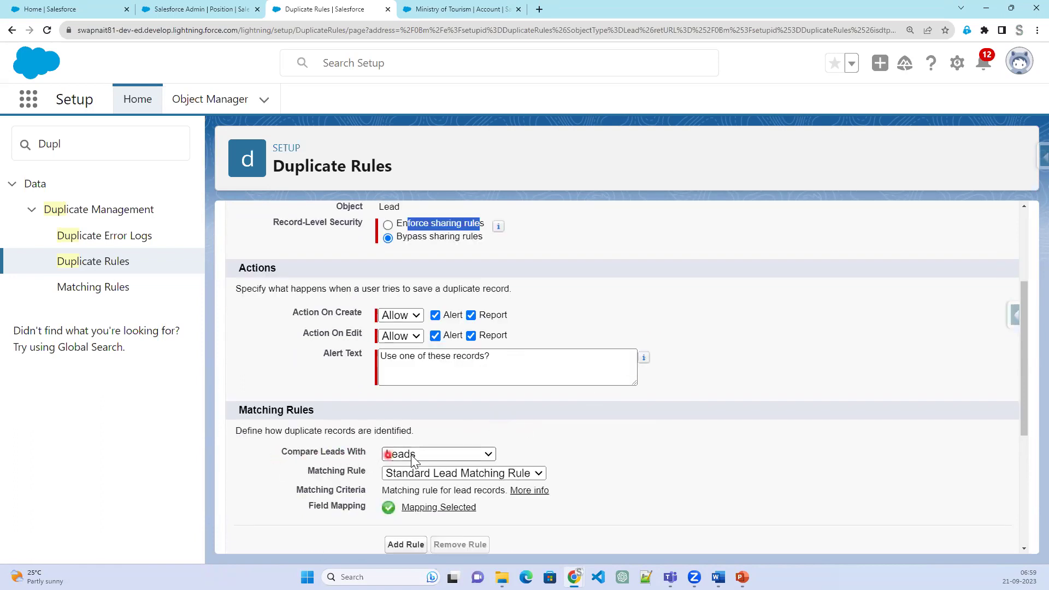
{"action": "left_click", "coordinate": [454, 474]}
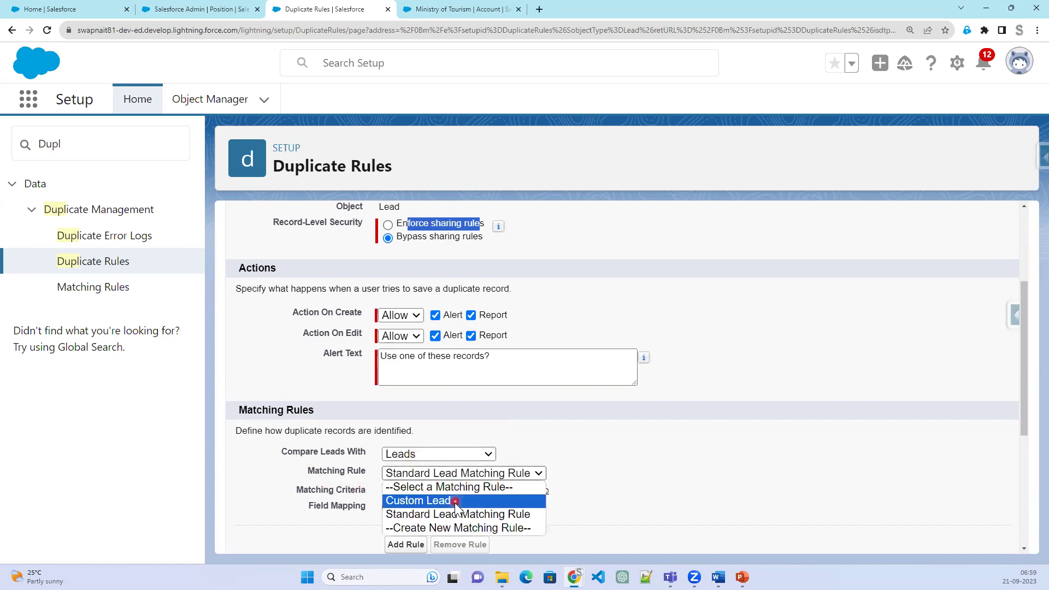
{"action": "left_click", "coordinate": [455, 501]}
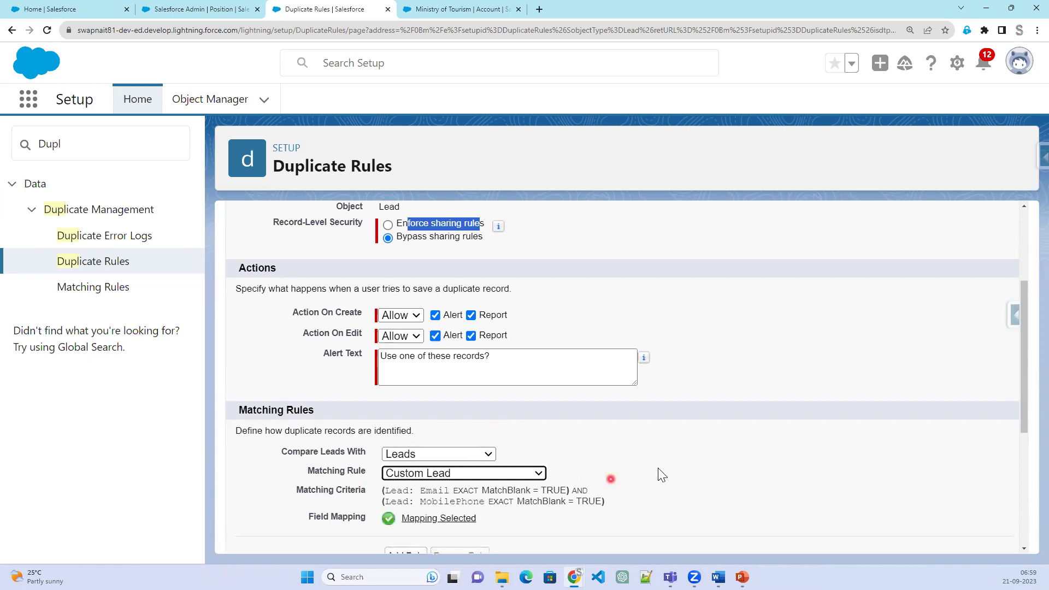
{"action": "scroll", "coordinate": [659, 474], "scroll_direction": "down", "scroll_amount": 1}
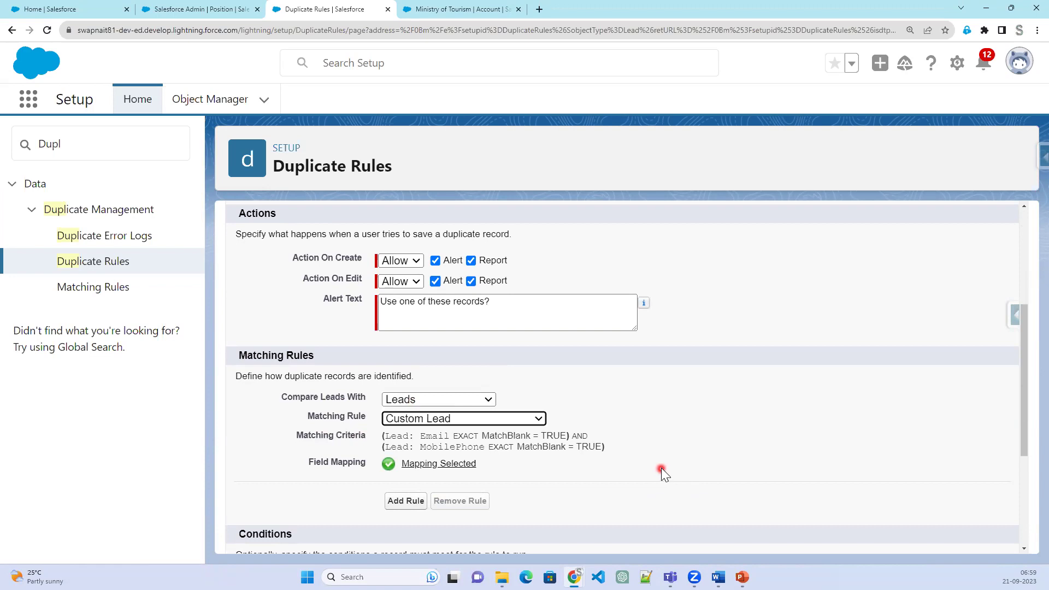
{"action": "scroll", "coordinate": [541, 469], "scroll_direction": "down", "scroll_amount": 1}
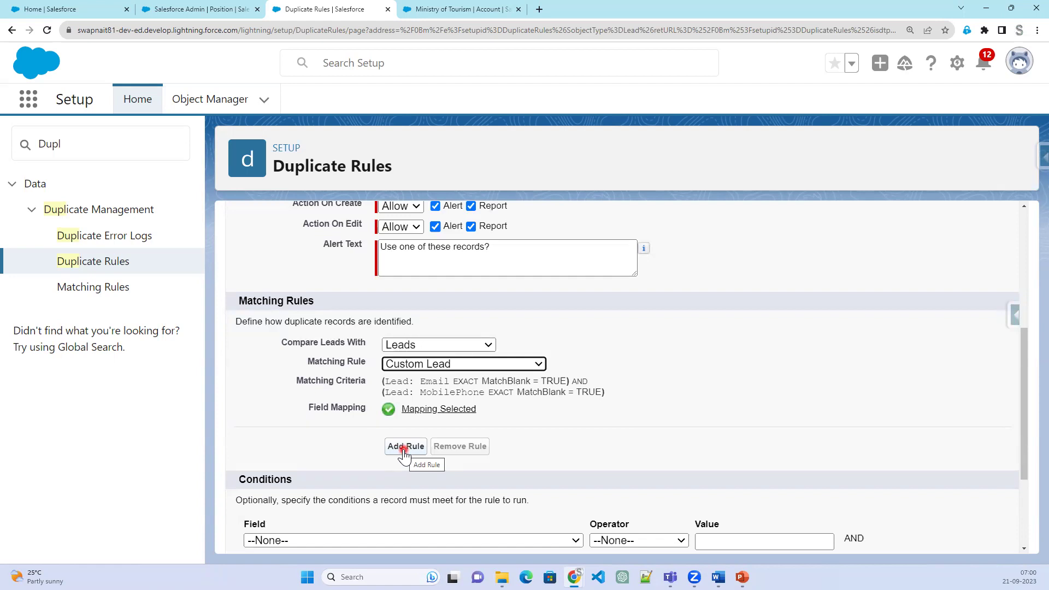
{"action": "scroll", "coordinate": [405, 453], "scroll_direction": "down", "scroll_amount": 2}
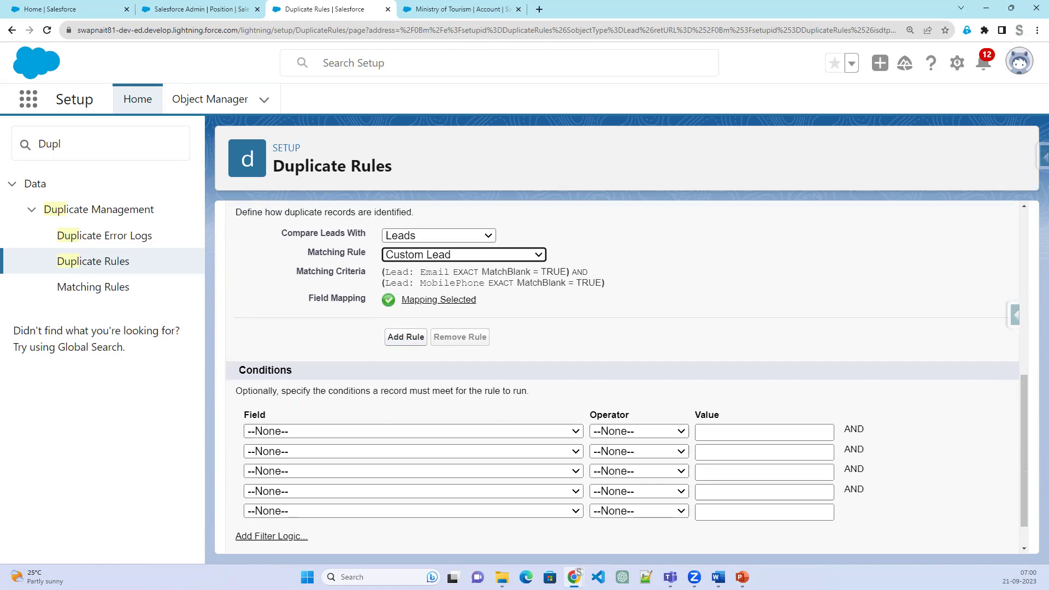
{"action": "mouse_move", "coordinate": [629, 131]}
{"action": "left_mouse_down"}
{"action": "mouse_move", "coordinate": [623, 213]}
{"action": "mouse_move", "coordinate": [792, 315]}
{"action": "mouse_move", "coordinate": [966, 126]}
{"action": "left_mouse_up"}
{"action": "mouse_move", "coordinate": [758, 121]}
{"action": "left_mouse_down"}
{"action": "mouse_move", "coordinate": [634, 131]}
{"action": "mouse_move", "coordinate": [677, 102]}
{"action": "mouse_move", "coordinate": [683, 74]}
{"action": "mouse_move", "coordinate": [681, 105]}
{"action": "left_mouse_up"}
{"action": "mouse_move", "coordinate": [695, 69]}
{"action": "left_mouse_down"}
{"action": "mouse_move", "coordinate": [699, 88]}
{"action": "mouse_move", "coordinate": [710, 60]}
{"action": "left_mouse_up"}
{"action": "mouse_move", "coordinate": [732, 112]}
{"action": "left_mouse_down"}
{"action": "mouse_move", "coordinate": [728, 63]}
{"action": "mouse_move", "coordinate": [727, 80]}
{"action": "left_mouse_up"}
{"action": "mouse_move", "coordinate": [743, 33]}
{"action": "left_mouse_down"}
{"action": "mouse_move", "coordinate": [749, 103]}
{"action": "mouse_move", "coordinate": [773, 64]}
{"action": "mouse_move", "coordinate": [789, 99]}
{"action": "mouse_move", "coordinate": [826, 87]}
{"action": "left_mouse_up"}
{"action": "left_click_drag", "start_coordinate": [824, 30], "coordinate": [857, 85]}
{"action": "mouse_move", "coordinate": [827, 53]}
{"action": "left_mouse_down"}
{"action": "mouse_move", "coordinate": [871, 54]}
{"action": "mouse_move", "coordinate": [908, 86]}
{"action": "left_mouse_up"}
{"action": "mouse_move", "coordinate": [931, 41]}
{"action": "left_mouse_down"}
{"action": "mouse_move", "coordinate": [932, 87]}
{"action": "mouse_move", "coordinate": [964, 55]}
{"action": "left_mouse_up"}
{"action": "mouse_move", "coordinate": [976, 12]}
{"action": "left_mouse_down"}
{"action": "mouse_move", "coordinate": [975, 68]}
{"action": "mouse_move", "coordinate": [1019, 48]}
{"action": "left_mouse_up"}
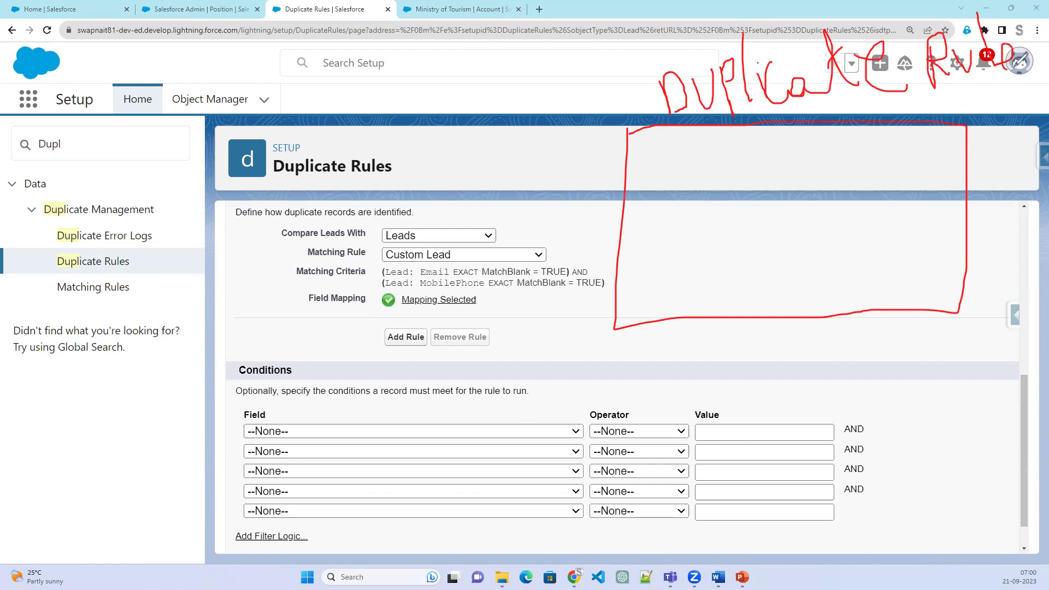
{"action": "left_click_drag", "start_coordinate": [704, 148], "coordinate": [702, 188]}
{"action": "mouse_move", "coordinate": [696, 261]}
{"action": "left_mouse_down"}
{"action": "mouse_move", "coordinate": [925, 206]}
{"action": "mouse_move", "coordinate": [855, 143]}
{"action": "mouse_move", "coordinate": [721, 143]}
{"action": "mouse_move", "coordinate": [703, 155]}
{"action": "mouse_move", "coordinate": [752, 159]}
{"action": "mouse_move", "coordinate": [761, 181]}
{"action": "mouse_move", "coordinate": [819, 176]}
{"action": "mouse_move", "coordinate": [818, 164]}
{"action": "mouse_move", "coordinate": [885, 186]}
{"action": "mouse_move", "coordinate": [896, 167]}
{"action": "mouse_move", "coordinate": [899, 213]}
{"action": "left_mouse_up"}
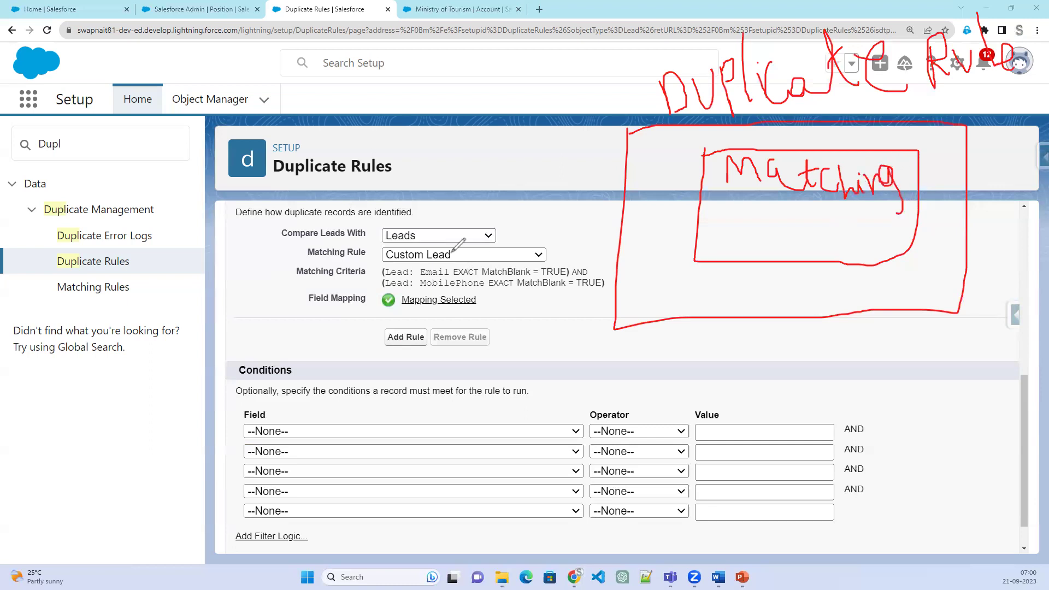
{"action": "mouse_move", "coordinate": [727, 187]}
{"action": "left_mouse_down"}
{"action": "mouse_move", "coordinate": [740, 213]}
{"action": "mouse_move", "coordinate": [782, 202]}
{"action": "mouse_move", "coordinate": [795, 219]}
{"action": "left_mouse_up"}
{"action": "mouse_move", "coordinate": [328, 88]}
{"action": "left_mouse_down"}
{"action": "mouse_move", "coordinate": [328, 267]}
{"action": "mouse_move", "coordinate": [403, 279]}
{"action": "left_mouse_up"}
{"action": "mouse_move", "coordinate": [466, 145]}
{"action": "left_mouse_down"}
{"action": "mouse_move", "coordinate": [462, 94]}
{"action": "mouse_move", "coordinate": [327, 90]}
{"action": "mouse_move", "coordinate": [377, 84]}
{"action": "mouse_move", "coordinate": [381, 54]}
{"action": "mouse_move", "coordinate": [405, 72]}
{"action": "mouse_move", "coordinate": [424, 52]}
{"action": "mouse_move", "coordinate": [424, 70]}
{"action": "left_mouse_up"}
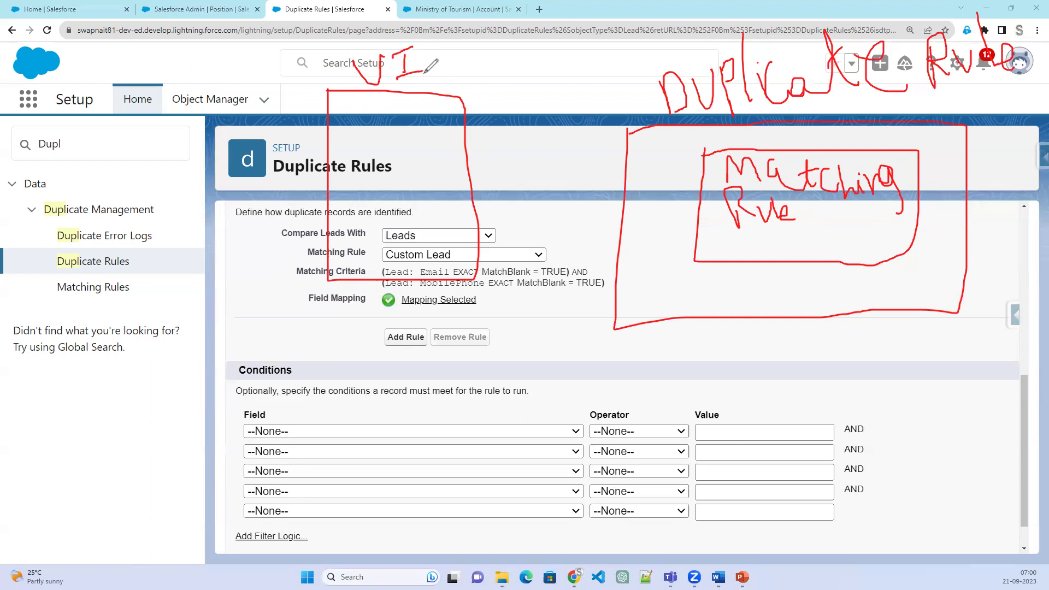
{"action": "mouse_move", "coordinate": [337, 109]}
{"action": "left_mouse_down"}
{"action": "mouse_move", "coordinate": [336, 235]}
{"action": "mouse_move", "coordinate": [457, 112]}
{"action": "mouse_move", "coordinate": [477, 218]}
{"action": "mouse_move", "coordinate": [335, 237]}
{"action": "left_mouse_up"}
{"action": "mouse_move", "coordinate": [425, 187]}
{"action": "left_mouse_down"}
{"action": "mouse_move", "coordinate": [420, 215]}
{"action": "mouse_move", "coordinate": [429, 197]}
{"action": "mouse_move", "coordinate": [464, 206]}
{"action": "mouse_move", "coordinate": [480, 194]}
{"action": "left_mouse_up"}
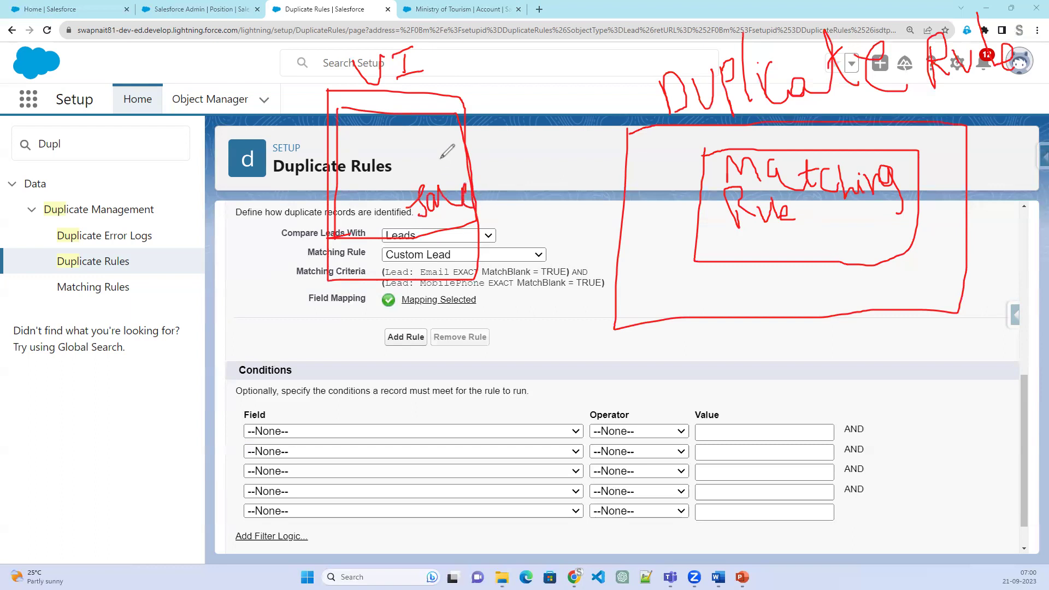
{"action": "mouse_move", "coordinate": [422, 152]}
{"action": "left_mouse_down"}
{"action": "mouse_move", "coordinate": [606, 91]}
{"action": "mouse_move", "coordinate": [644, 121]}
{"action": "mouse_move", "coordinate": [635, 129]}
{"action": "left_mouse_up"}
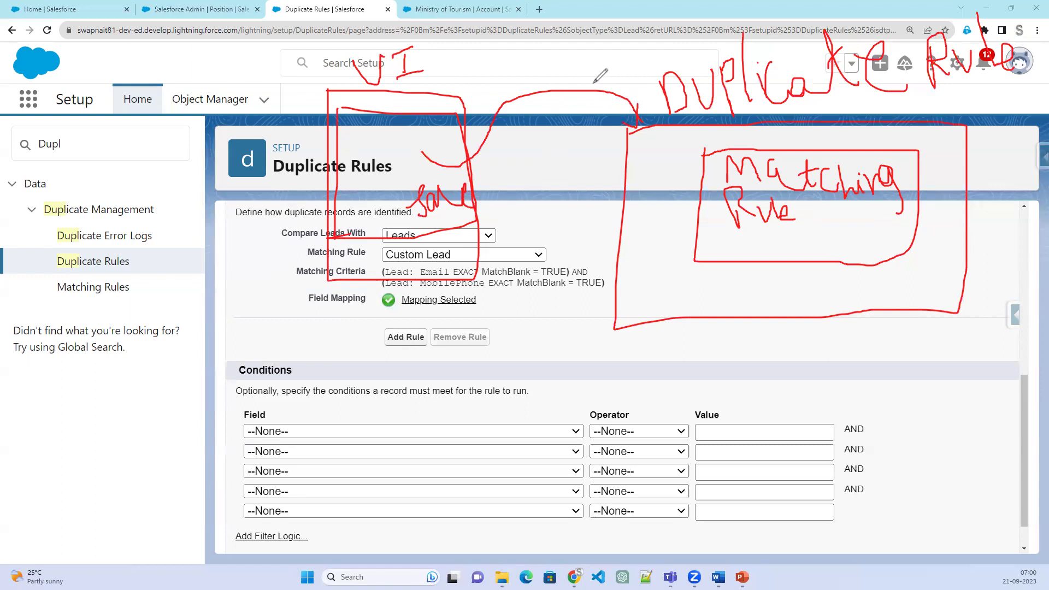
{"action": "left_click", "coordinate": [390, 390]}
{"action": "mouse_move", "coordinate": [315, 372]}
{"action": "left_mouse_down"}
{"action": "mouse_move", "coordinate": [225, 508]}
{"action": "mouse_move", "coordinate": [596, 539]}
{"action": "mouse_move", "coordinate": [898, 484]}
{"action": "mouse_move", "coordinate": [779, 404]}
{"action": "left_mouse_up"}
{"action": "left_click_drag", "start_coordinate": [428, 366], "coordinate": [323, 375]}
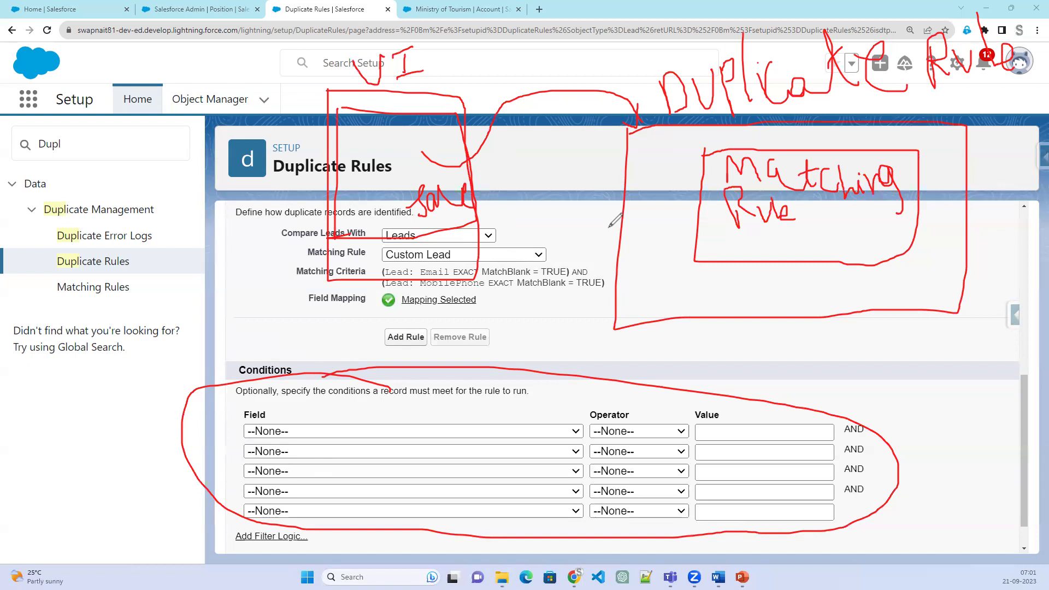
{"action": "left_click_drag", "start_coordinate": [230, 401], "coordinate": [579, 492]}
{"action": "left_click_drag", "start_coordinate": [678, 394], "coordinate": [479, 519]}
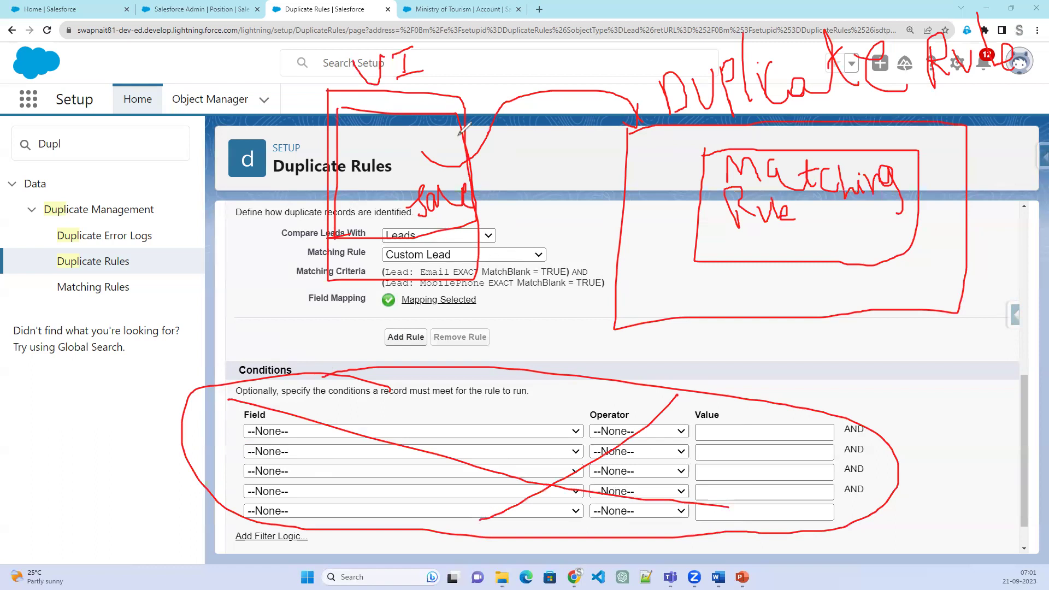
{"action": "mouse_move", "coordinate": [371, 140]}
{"action": "left_mouse_down"}
{"action": "mouse_move", "coordinate": [434, 157]}
{"action": "mouse_move", "coordinate": [420, 164]}
{"action": "mouse_move", "coordinate": [441, 134]}
{"action": "left_mouse_up"}
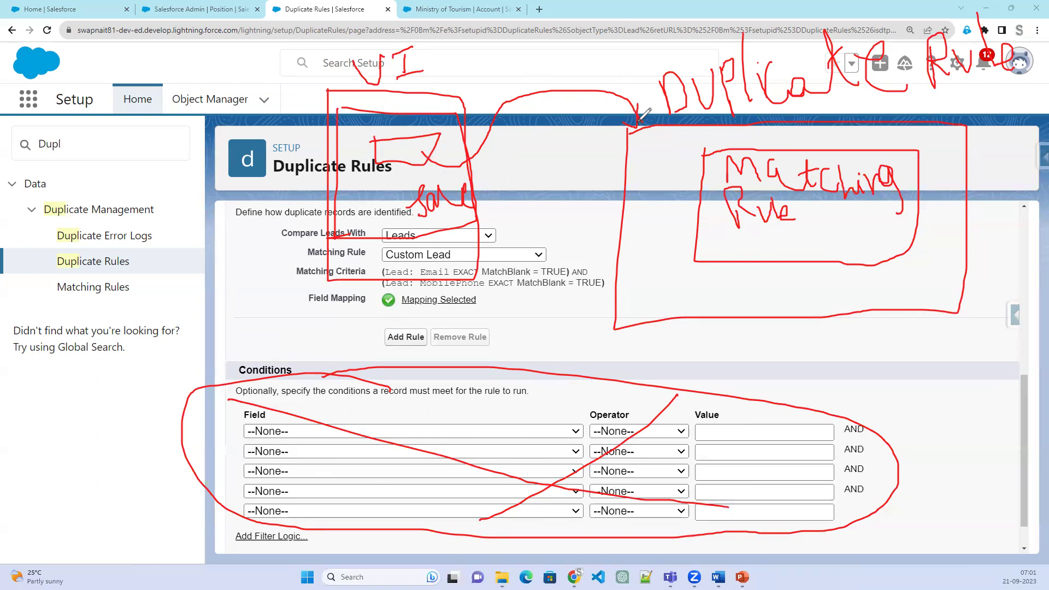
{"action": "left_click_drag", "start_coordinate": [664, 126], "coordinate": [699, 173]}
{"action": "mouse_move", "coordinate": [564, 265]}
{"action": "left_mouse_down"}
{"action": "mouse_move", "coordinate": [298, 262]}
{"action": "mouse_move", "coordinate": [300, 280]}
{"action": "mouse_move", "coordinate": [546, 298]}
{"action": "mouse_move", "coordinate": [617, 273]}
{"action": "mouse_move", "coordinate": [554, 262]}
{"action": "mouse_move", "coordinate": [721, 234]}
{"action": "mouse_move", "coordinate": [759, 249]}
{"action": "mouse_move", "coordinate": [731, 266]}
{"action": "left_mouse_up"}
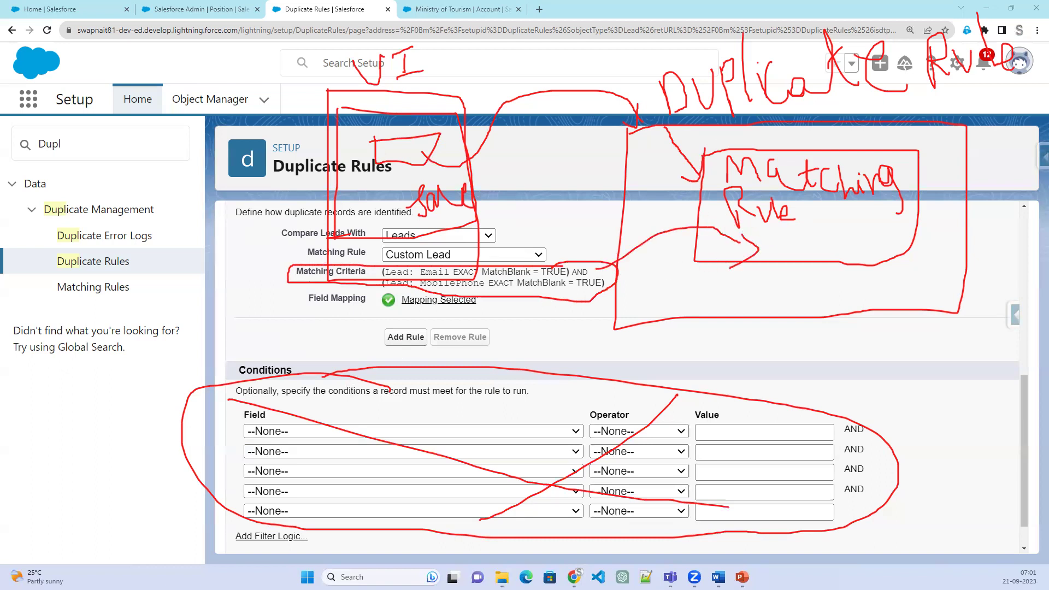
{"action": "key", "text": "Escape"}
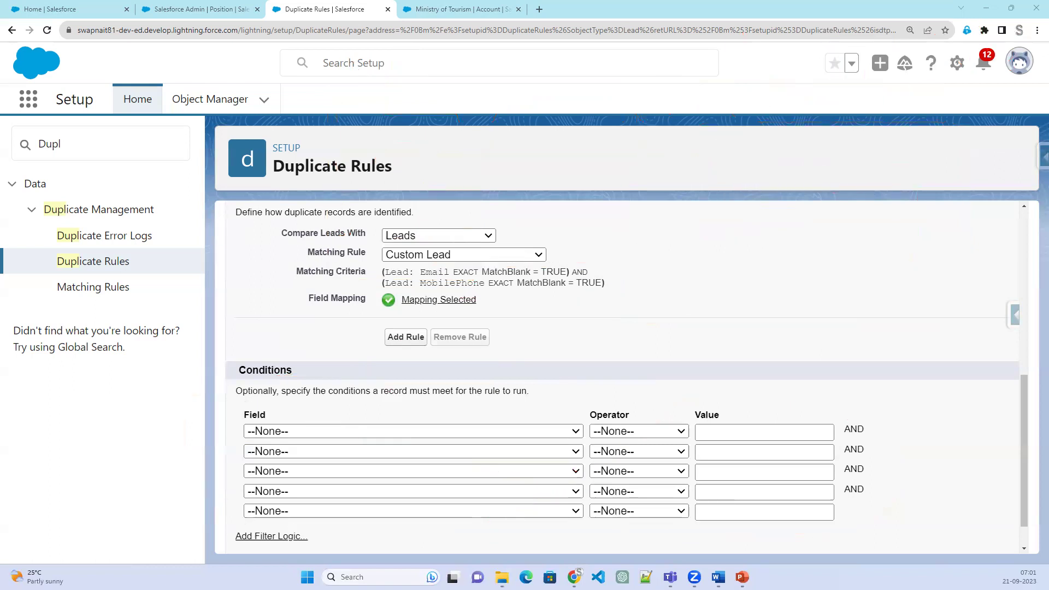
Step: Add a rule condition with the field Lead: Email, the operator "not equal to" and a blank value
{"action": "left_click", "coordinate": [360, 431]}
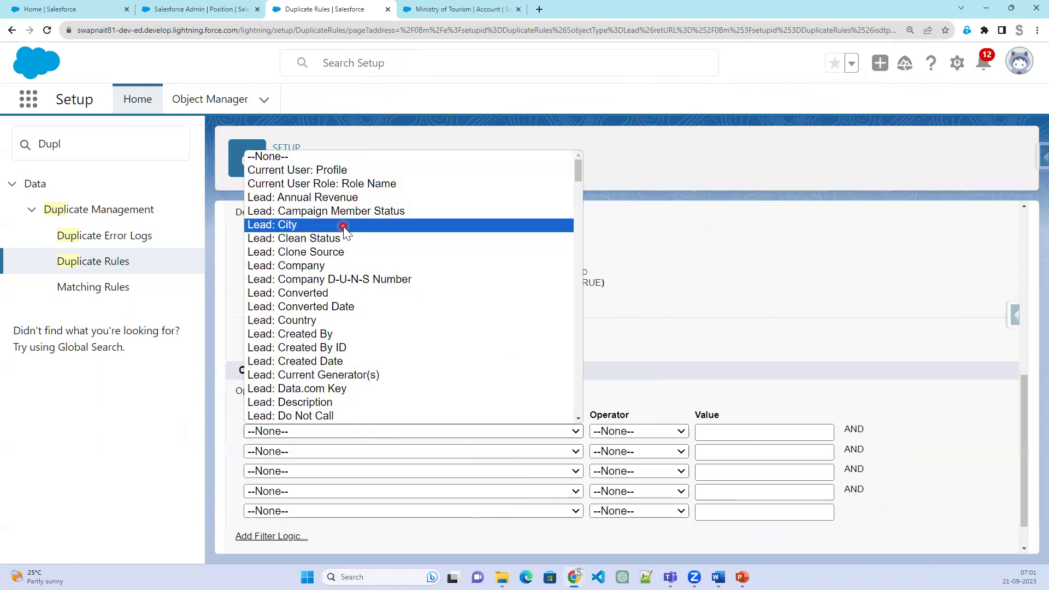
{"action": "scroll", "coordinate": [360, 349], "scroll_direction": "down", "scroll_amount": 3}
{"action": "left_click", "coordinate": [350, 321]}
{"action": "left_click", "coordinate": [618, 434]}
{"action": "left_click", "coordinate": [636, 295]}
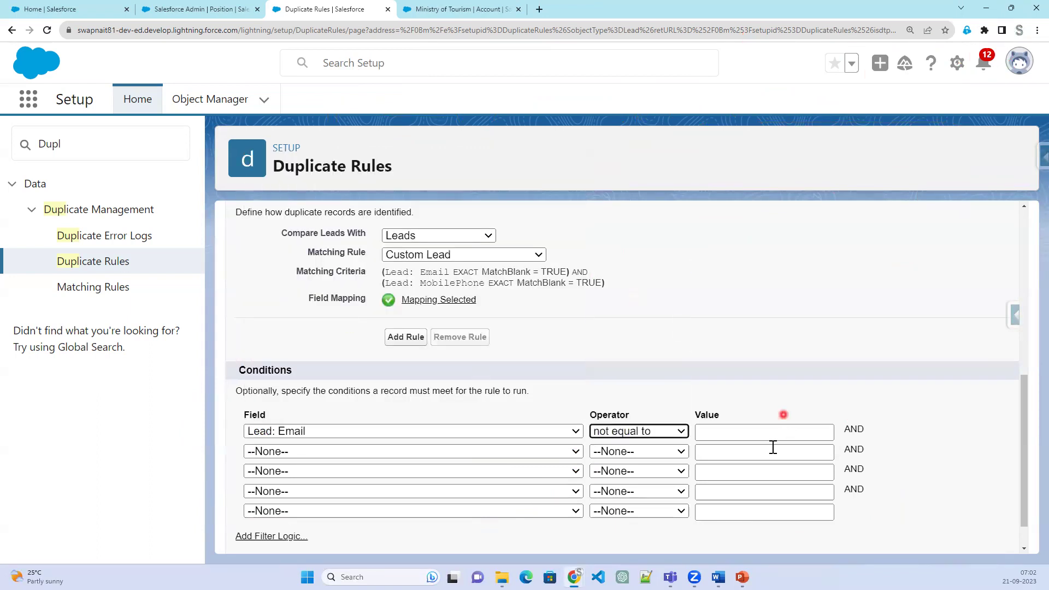
Step: Save the Custom Duplicate Rule and activate it
{"action": "scroll", "coordinate": [546, 482], "scroll_direction": "down", "scroll_amount": 1}
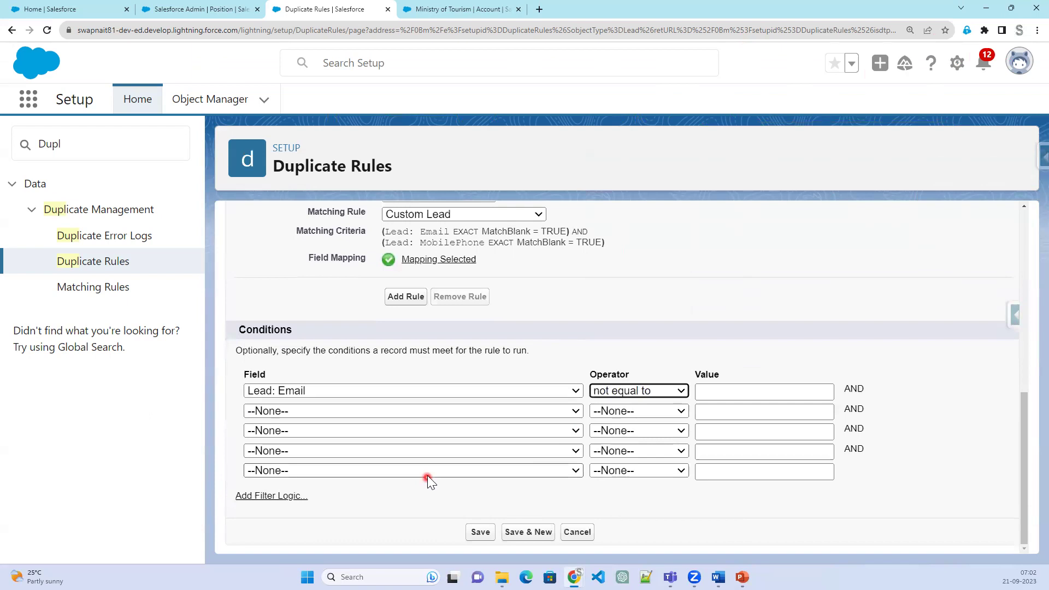
{"action": "left_click", "coordinate": [471, 532]}
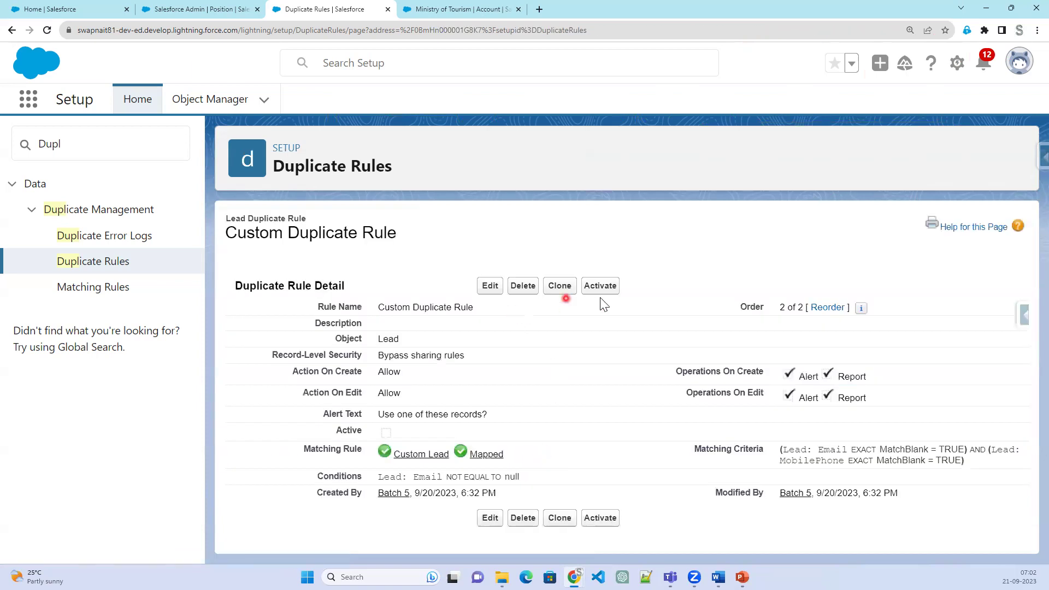
{"action": "left_click", "coordinate": [608, 295]}
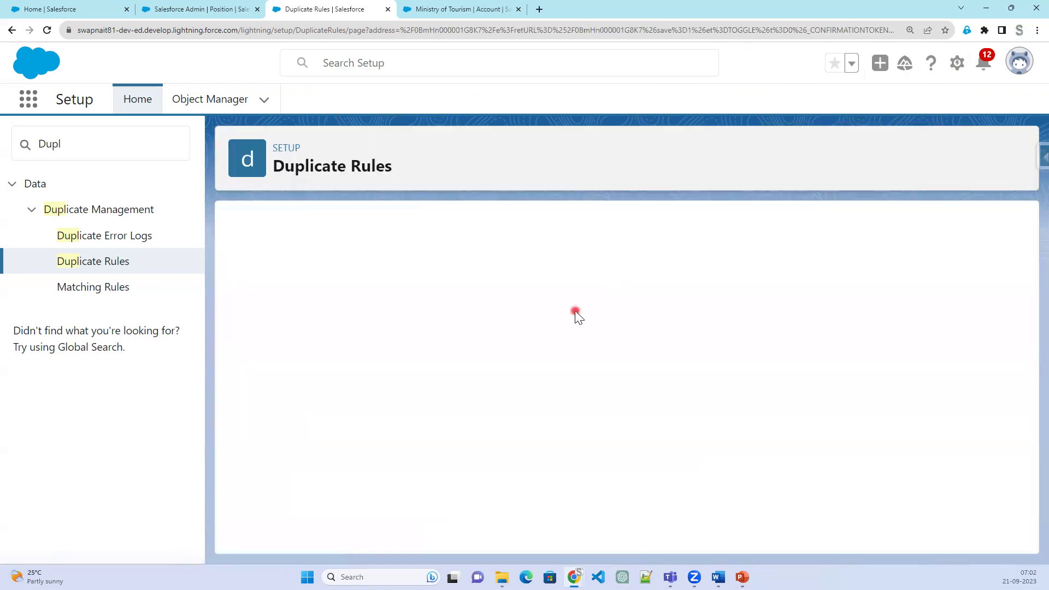
Step: Switch to the browser tab with the Florida position record and open the Leads list, found with "lead"
{"action": "left_click", "coordinate": [200, 9]}
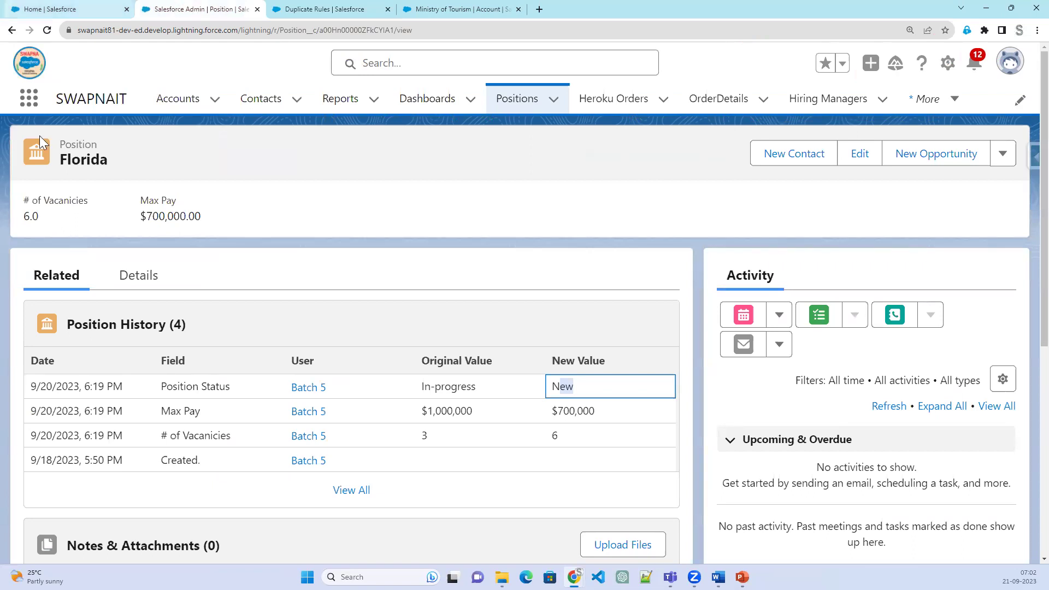
{"action": "left_click", "coordinate": [31, 100]}
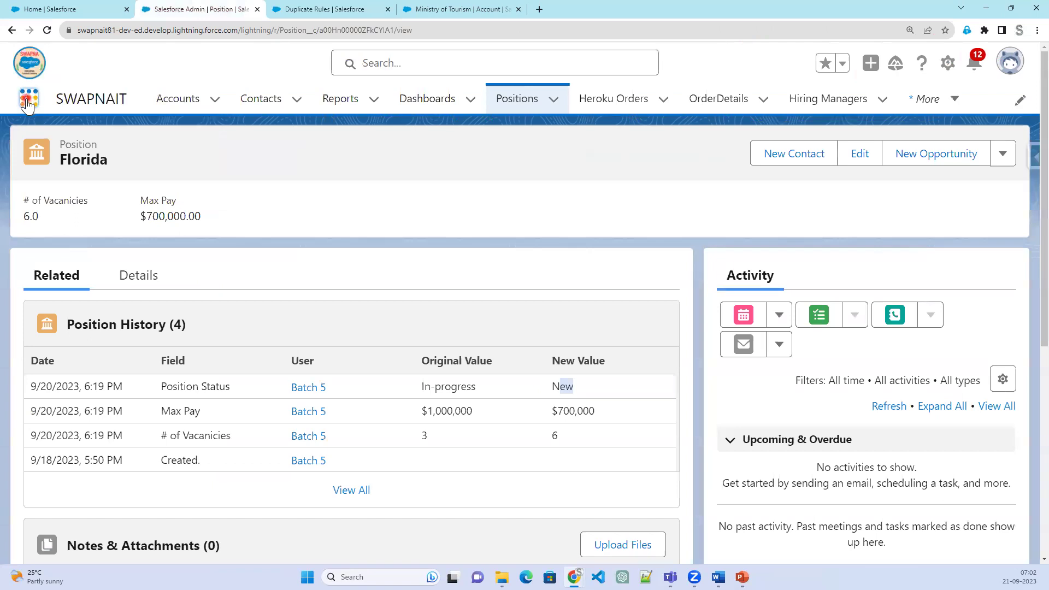
{"action": "left_click", "coordinate": [27, 104]}
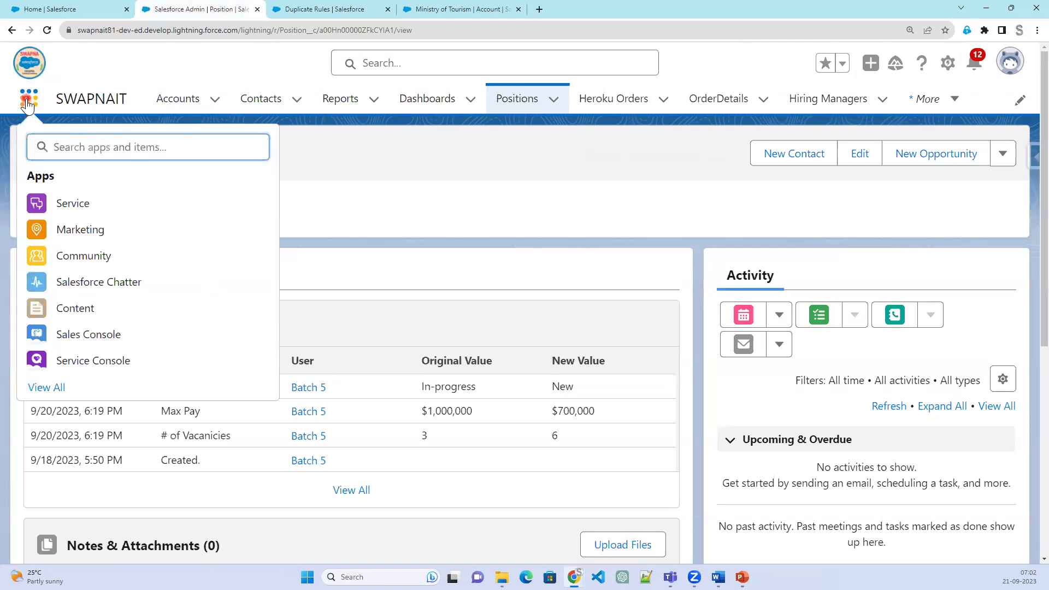
{"action": "type", "text": "lead"}
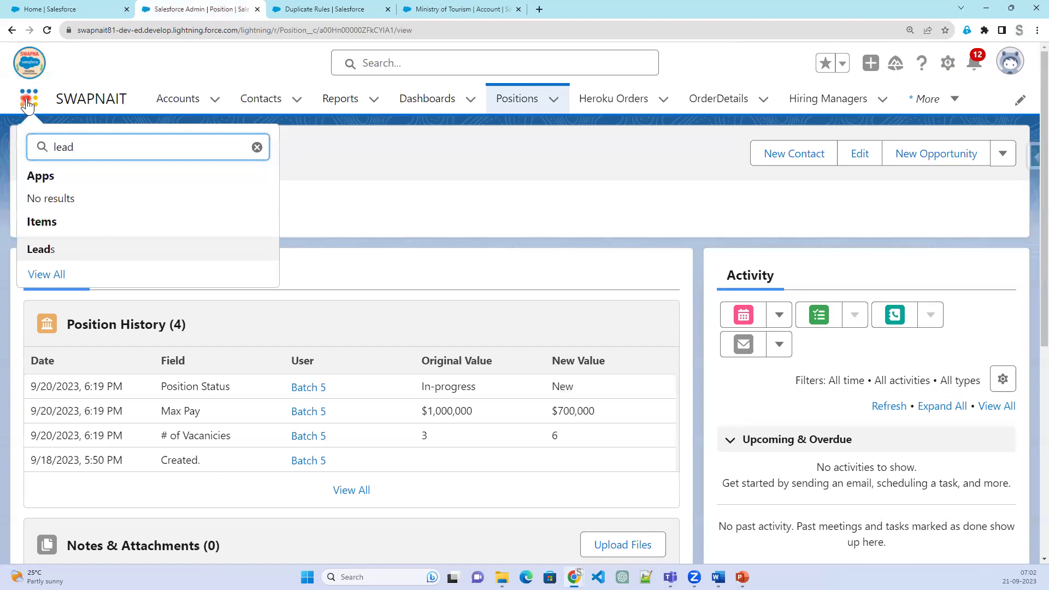
{"action": "left_click", "coordinate": [38, 249]}
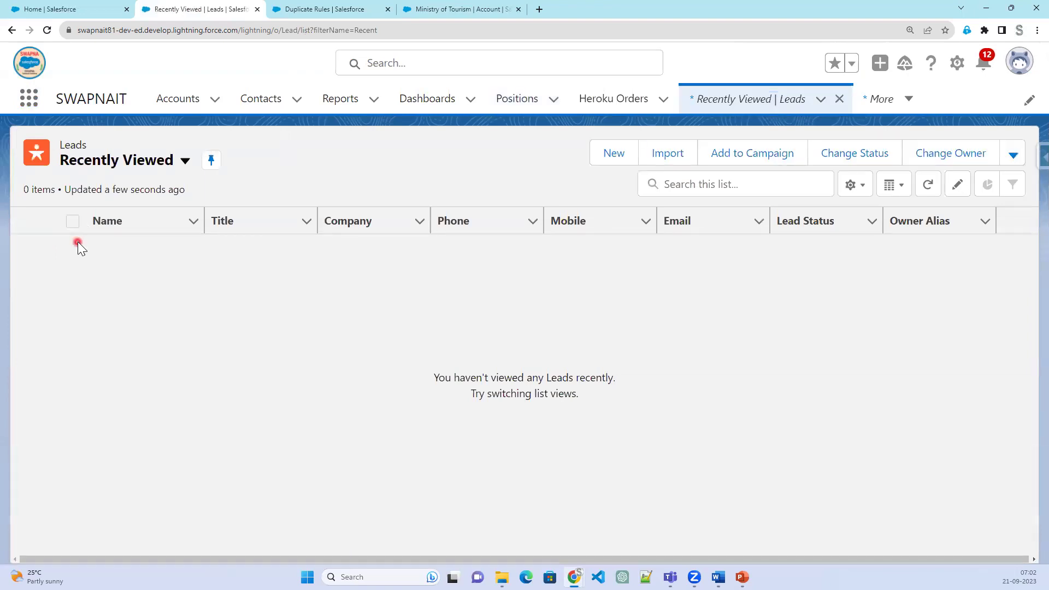
Step: Switch the Leads list view to All Open Leads and open the lead from Blues Entertainment Corp
{"action": "left_click", "coordinate": [186, 160]}
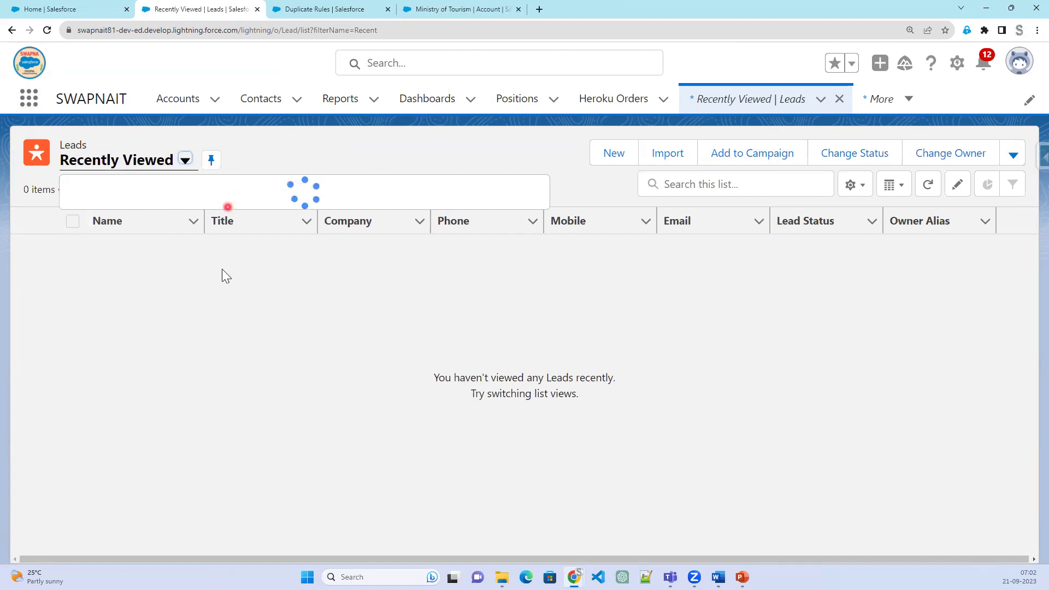
{"action": "left_click", "coordinate": [184, 160]}
{"action": "left_click", "coordinate": [185, 160]}
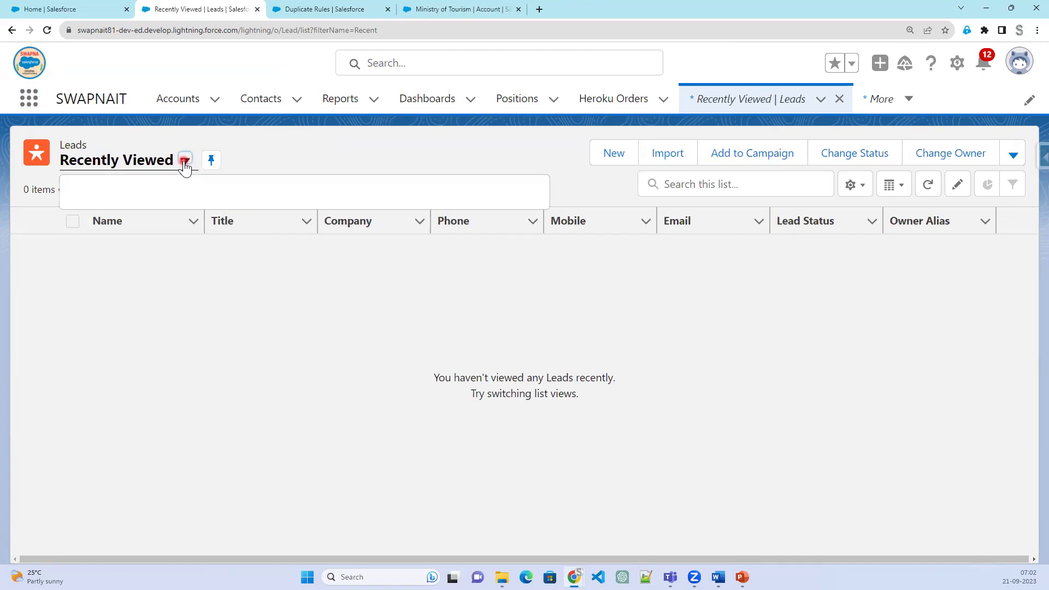
{"action": "left_click", "coordinate": [49, 29]}
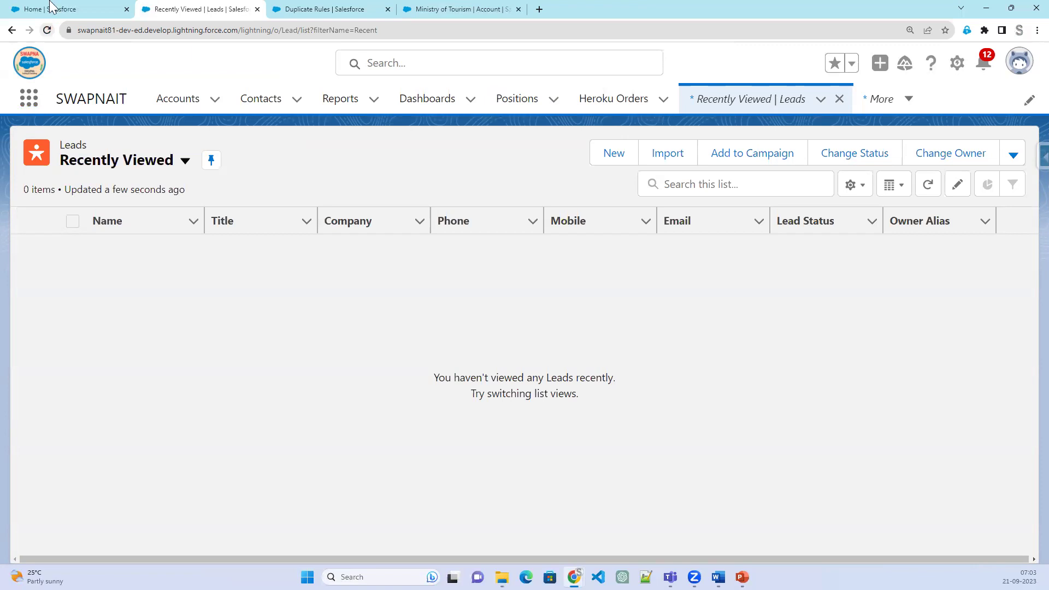
{"action": "left_click", "coordinate": [185, 161]}
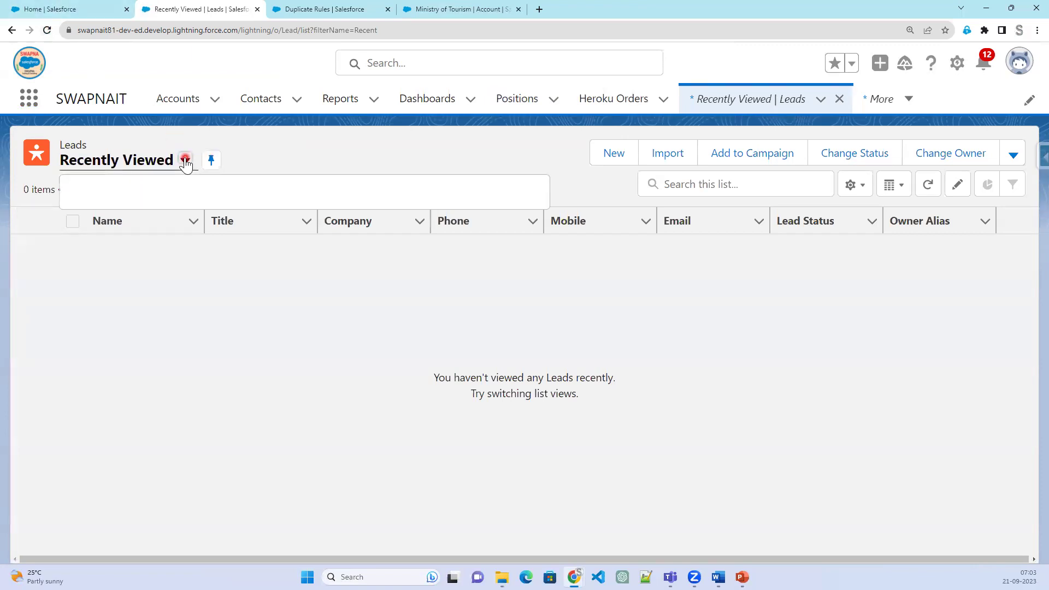
{"action": "left_click", "coordinate": [112, 216]}
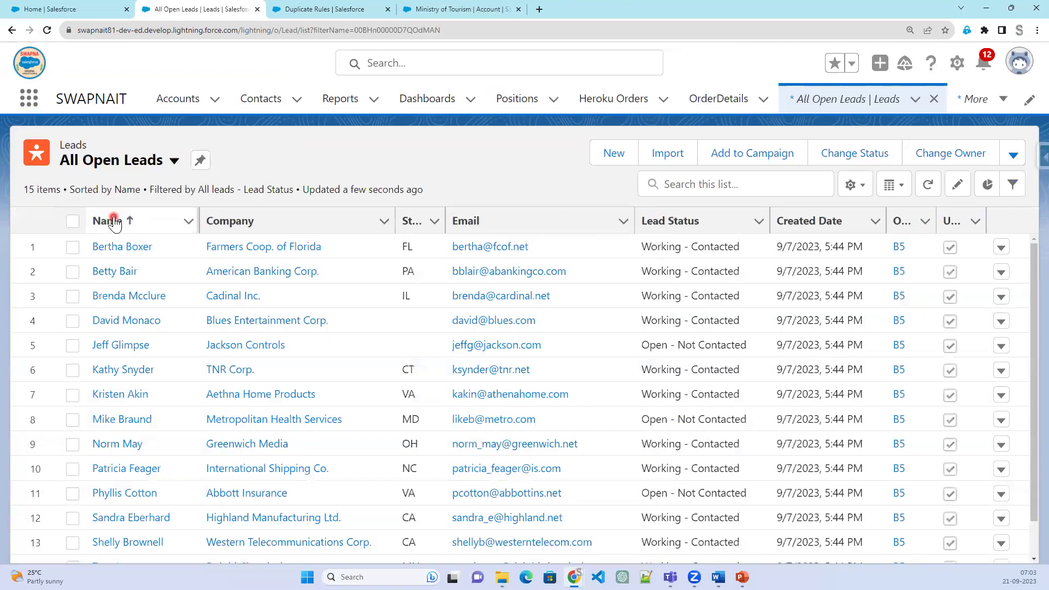
{"action": "left_click", "coordinate": [684, 218]}
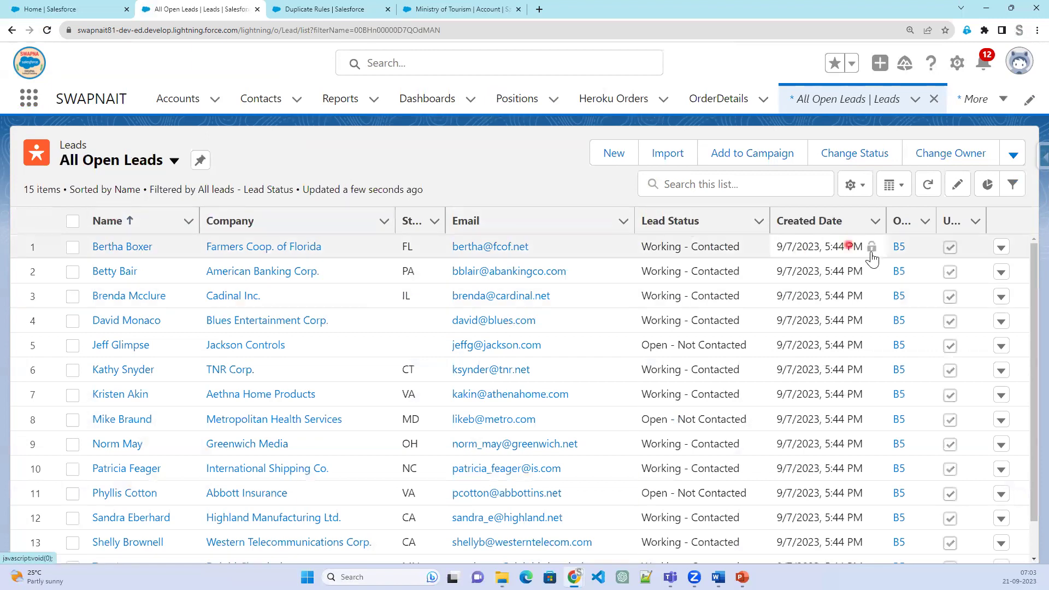
{"action": "left_click", "coordinate": [107, 323]}
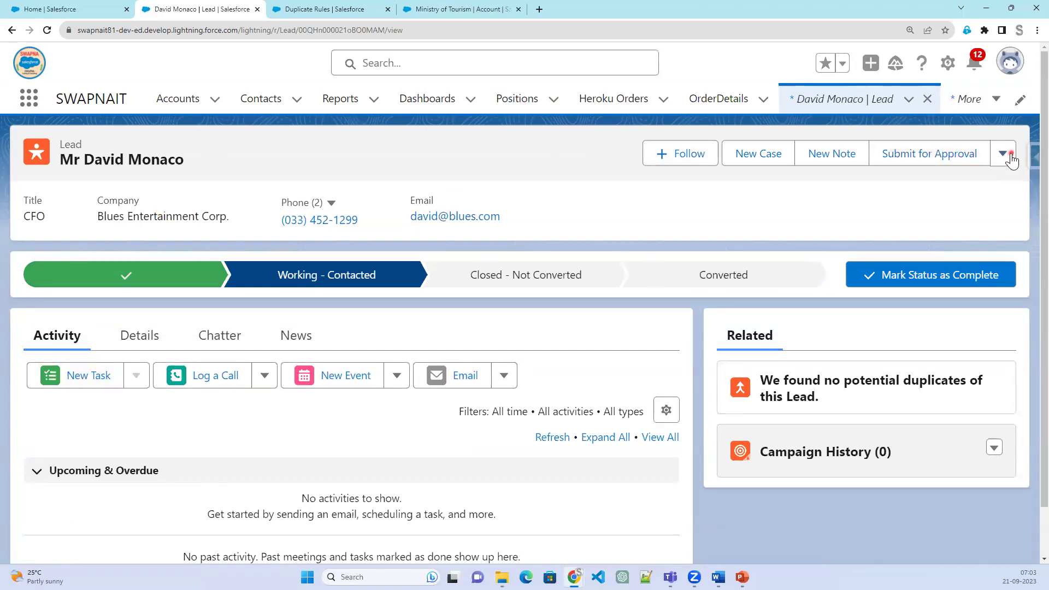
{"action": "left_click", "coordinate": [1006, 157]}
{"action": "left_click", "coordinate": [964, 188]}
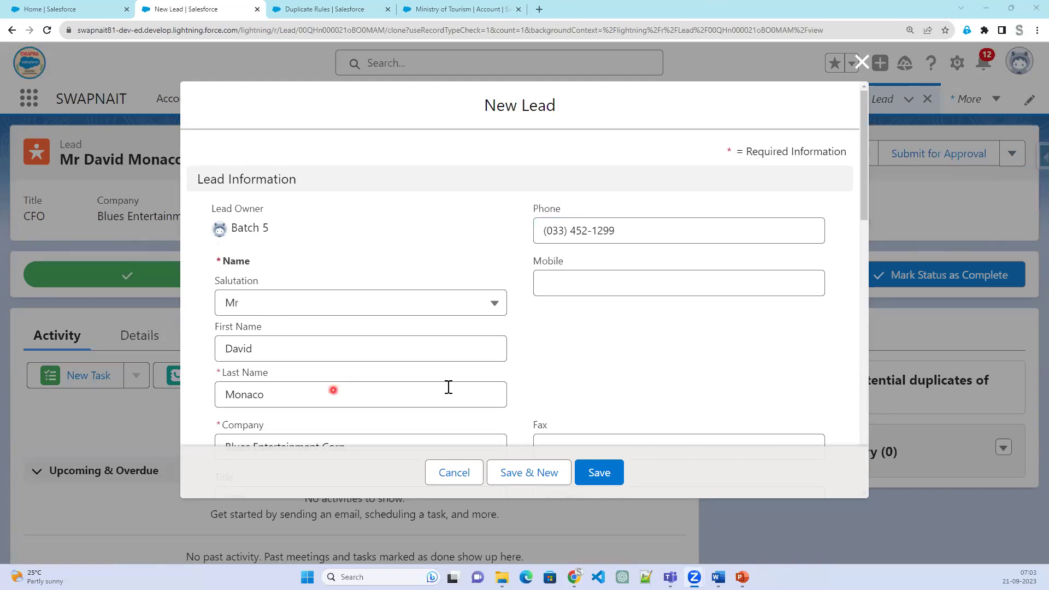
{"action": "scroll", "coordinate": [373, 352], "scroll_direction": "down", "scroll_amount": 1}
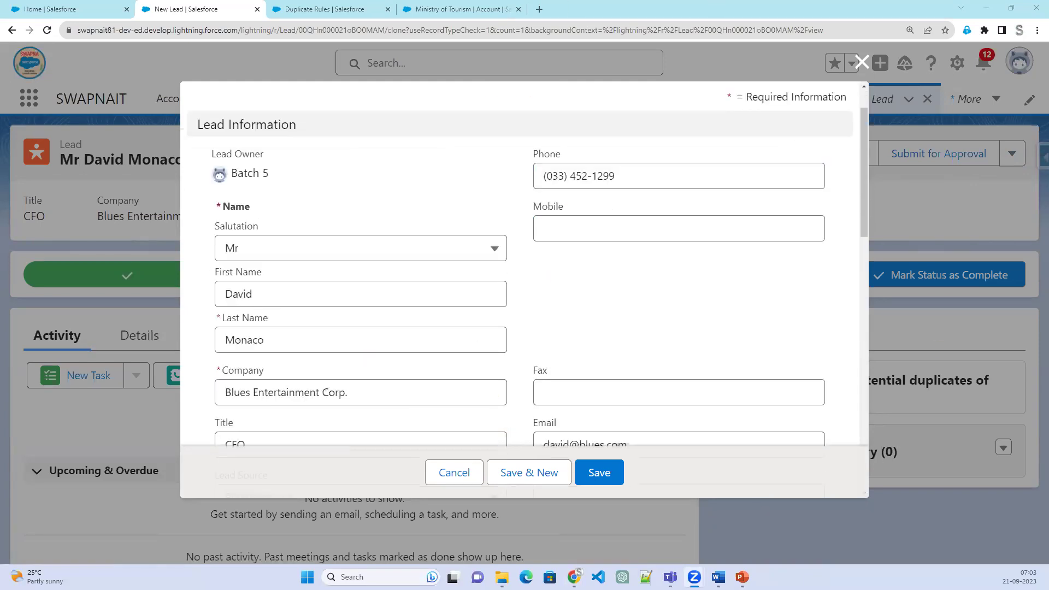
{"action": "scroll", "coordinate": [356, 401], "scroll_direction": "down", "scroll_amount": 2}
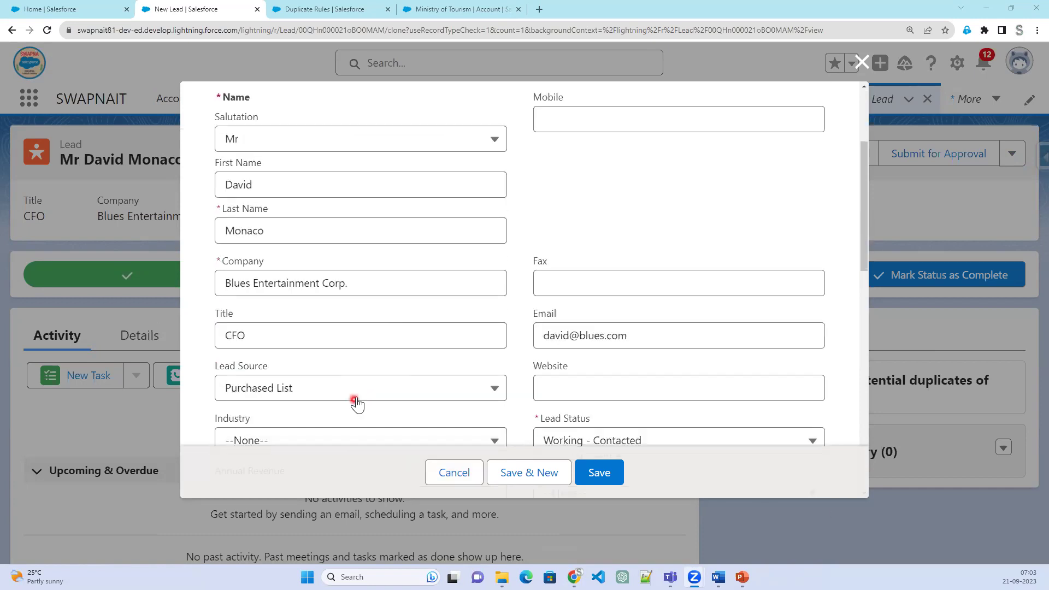
{"action": "triple_click", "coordinate": [548, 344]}
{"action": "scroll", "coordinate": [571, 197], "scroll_direction": "up", "scroll_amount": 2}
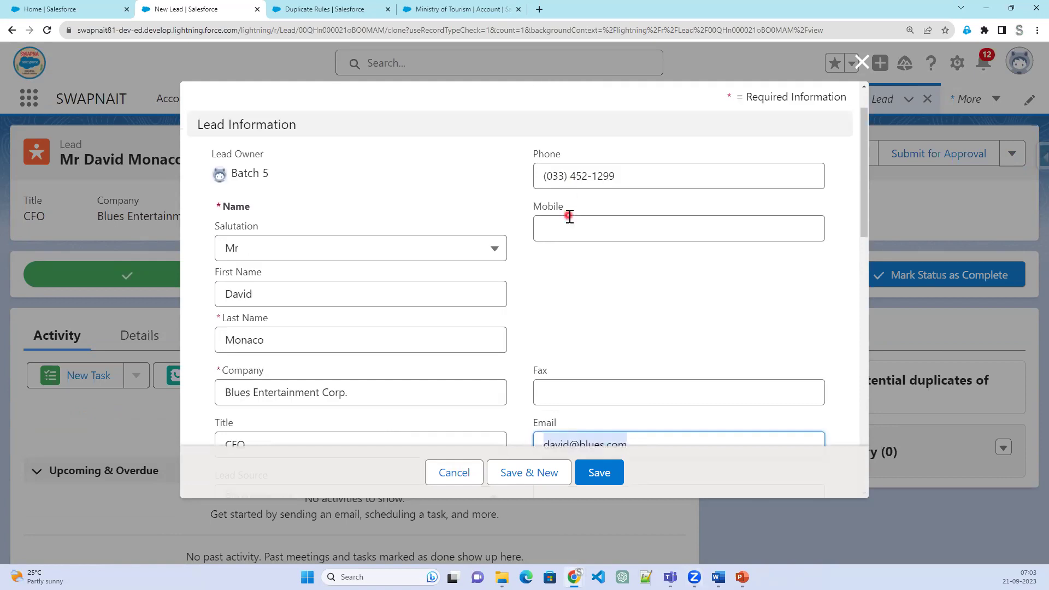
{"action": "left_click", "coordinate": [872, 65]}
Step: Copy the lead's phone number into its Mobile field in the lead details and save the record
{"action": "left_click", "coordinate": [155, 336]}
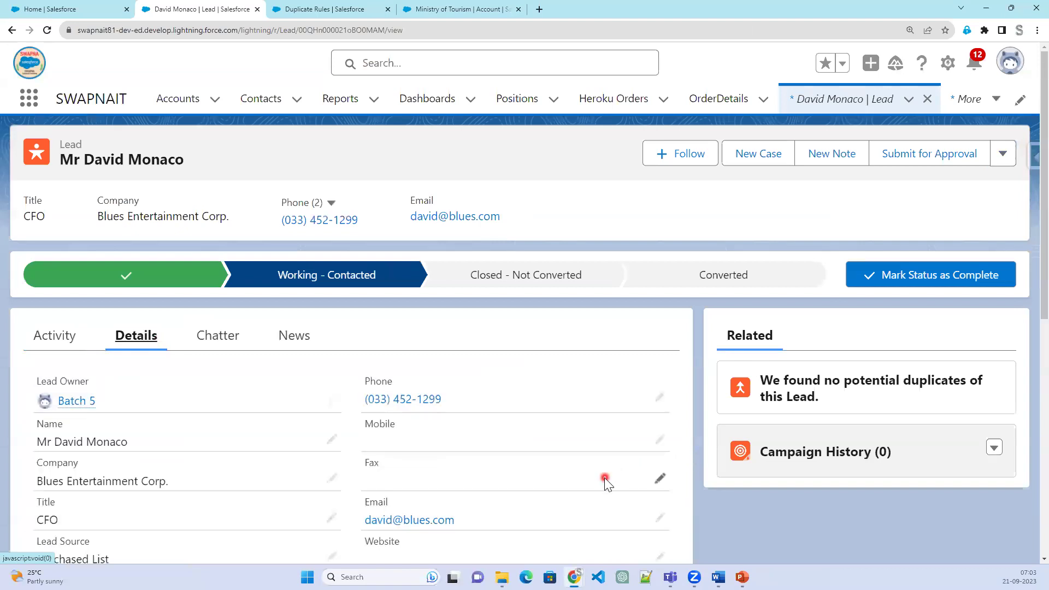
{"action": "left_click", "coordinate": [659, 439]}
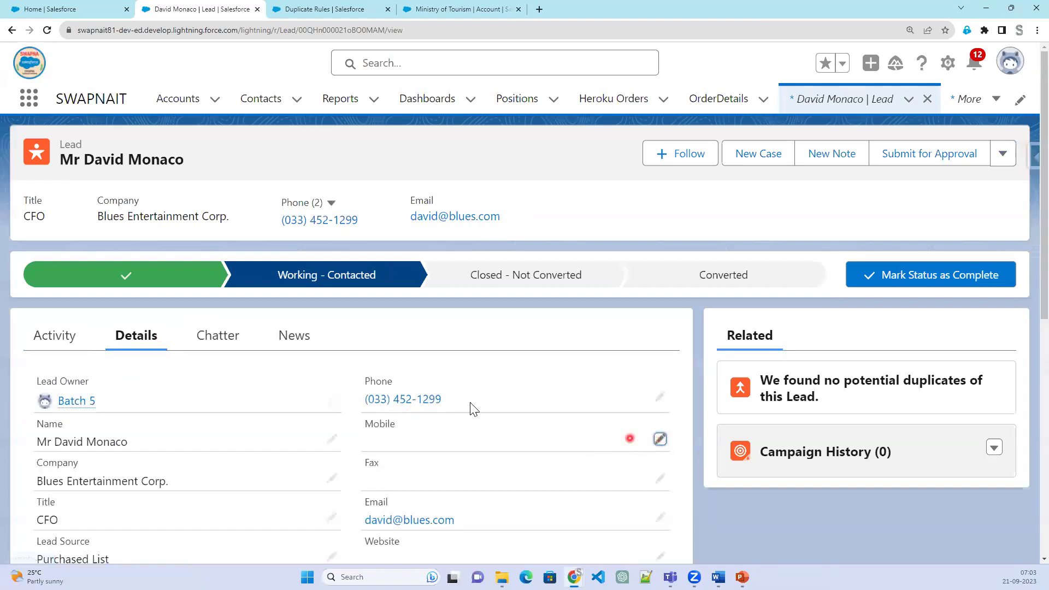
{"action": "left_click_drag", "start_coordinate": [468, 440], "coordinate": [322, 441]}
{"action": "key", "text": "ctrl+c"}
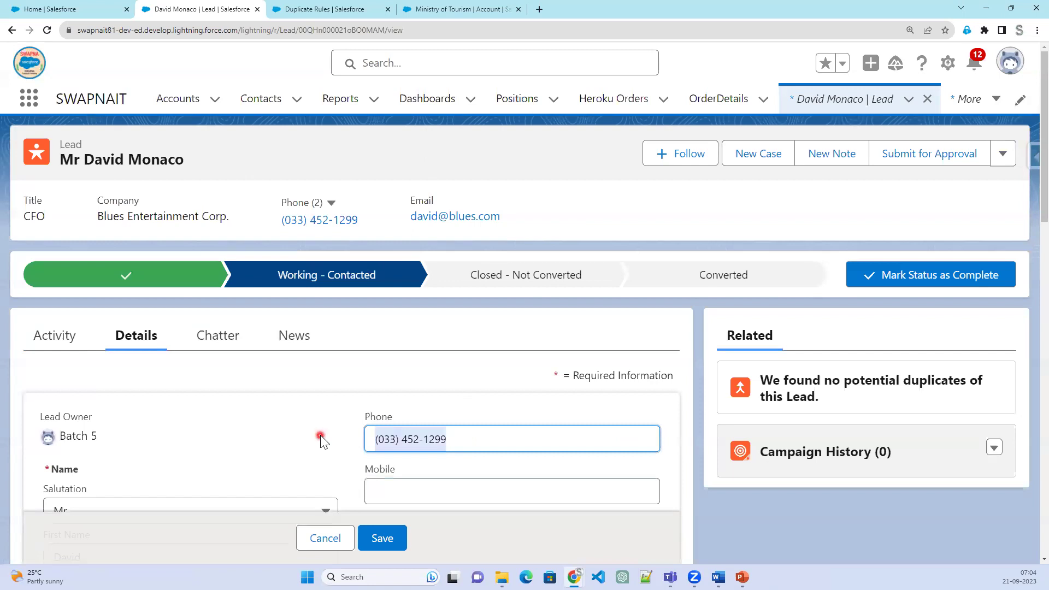
{"action": "left_click", "coordinate": [443, 488]}
{"action": "key", "text": "ctrl+v"}
{"action": "left_click", "coordinate": [394, 544]}
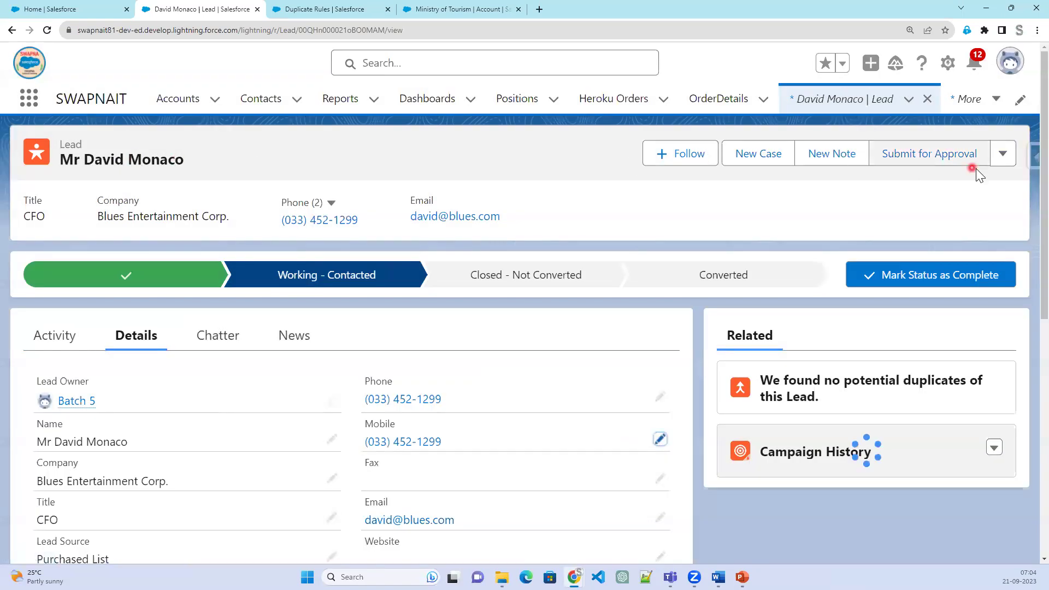
Step: Clone the lead, append 45 to both the first name and the last name, and save the copy
{"action": "left_click", "coordinate": [1002, 155]}
{"action": "left_click", "coordinate": [934, 186]}
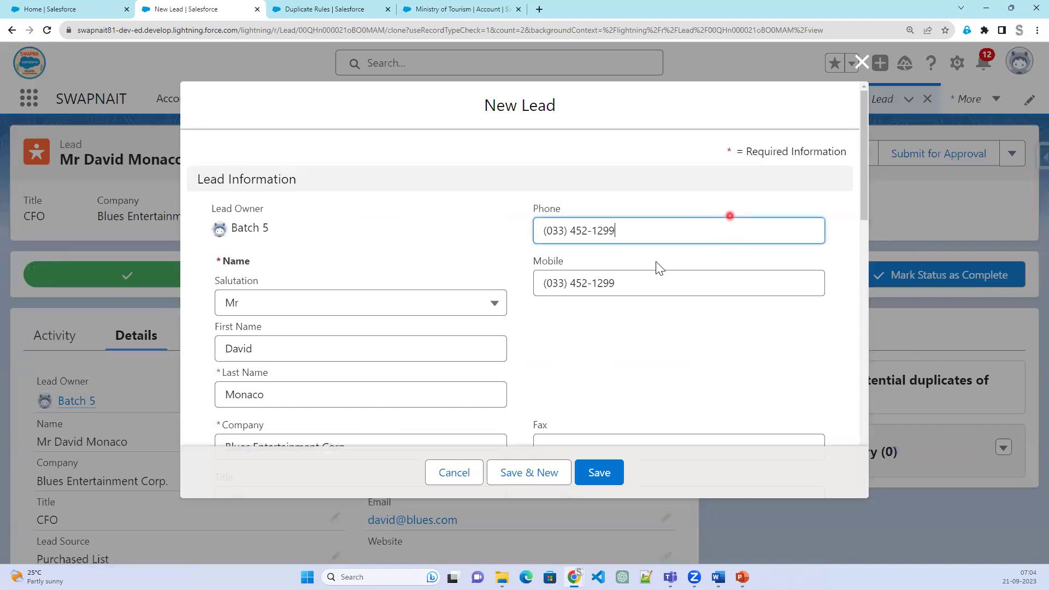
{"action": "scroll", "coordinate": [584, 415], "scroll_direction": "down", "scroll_amount": 2}
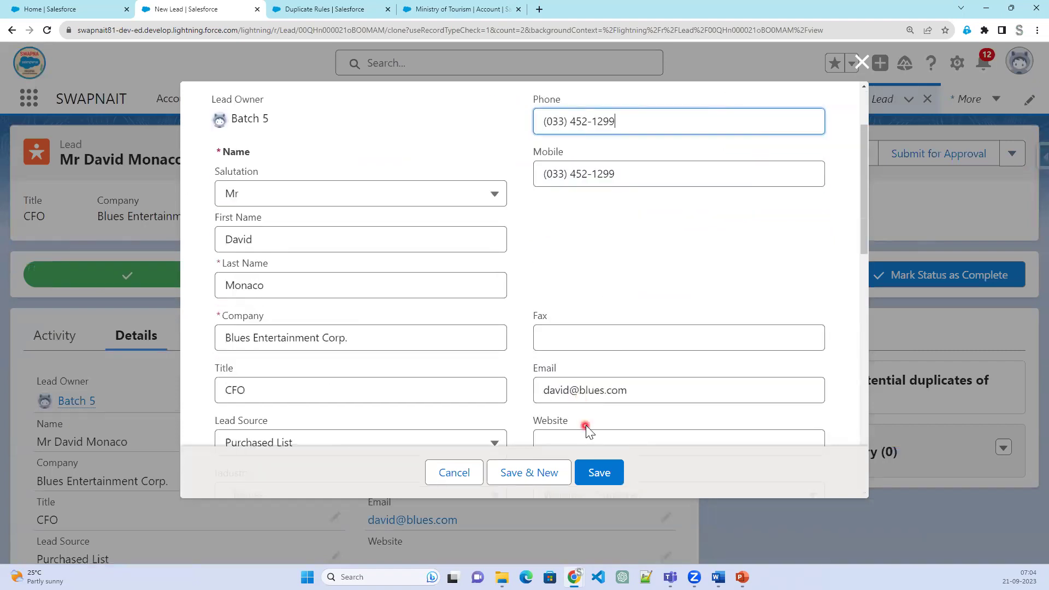
{"action": "left_click", "coordinate": [272, 239]}
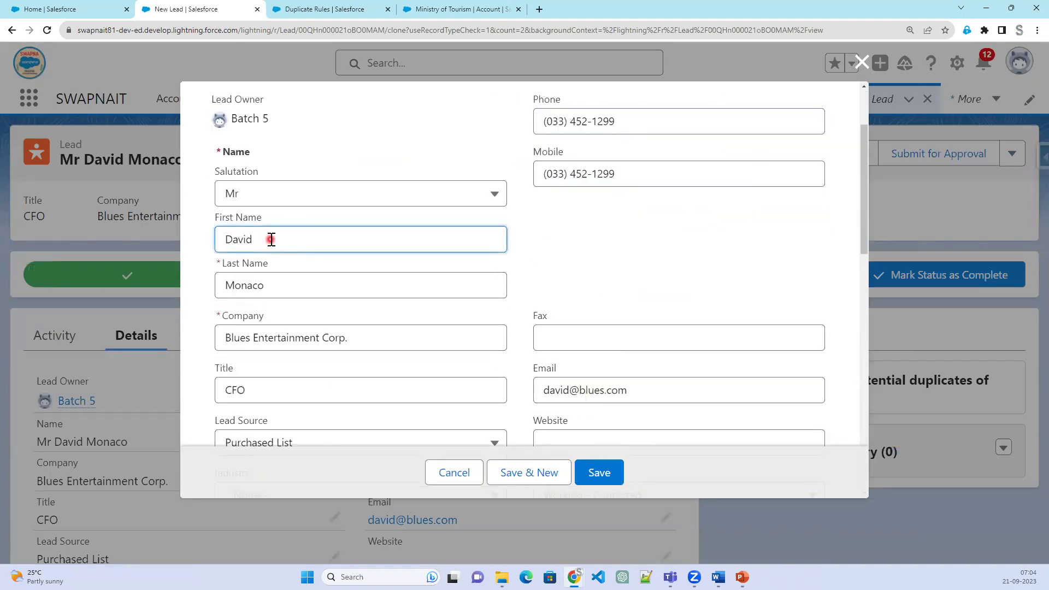
{"action": "type", "text": "45"}
{"action": "left_click", "coordinate": [309, 280]}
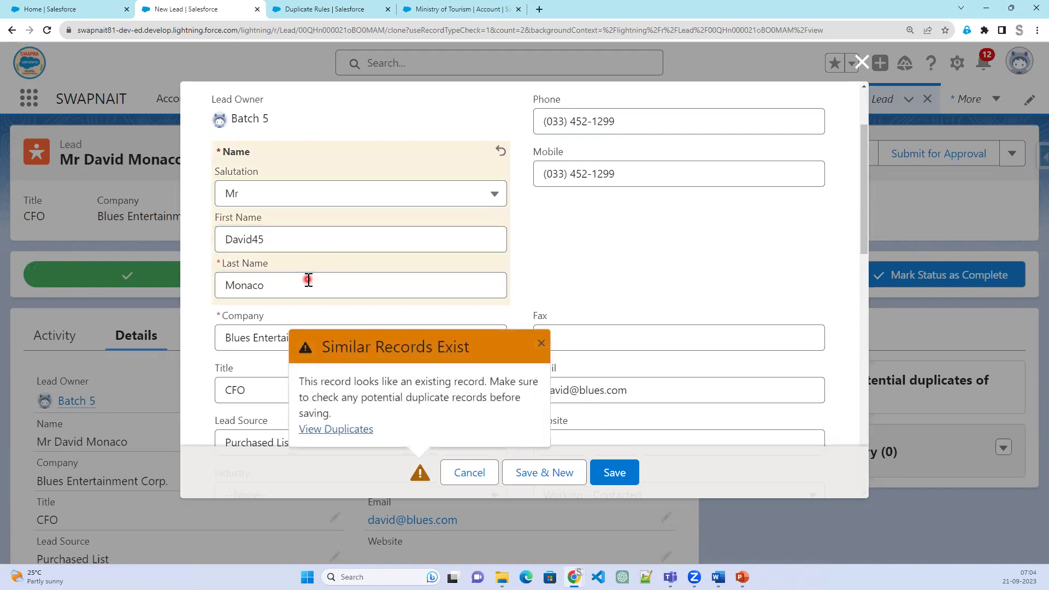
{"action": "left_click", "coordinate": [541, 343]}
{"action": "left_click", "coordinate": [302, 287]}
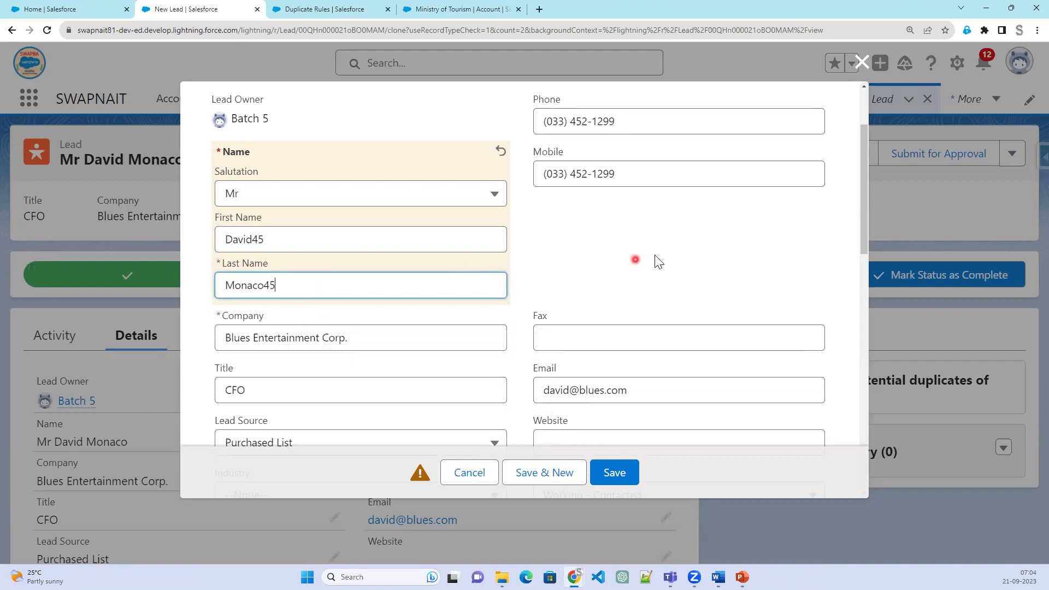
{"action": "left_click", "coordinate": [619, 472]}
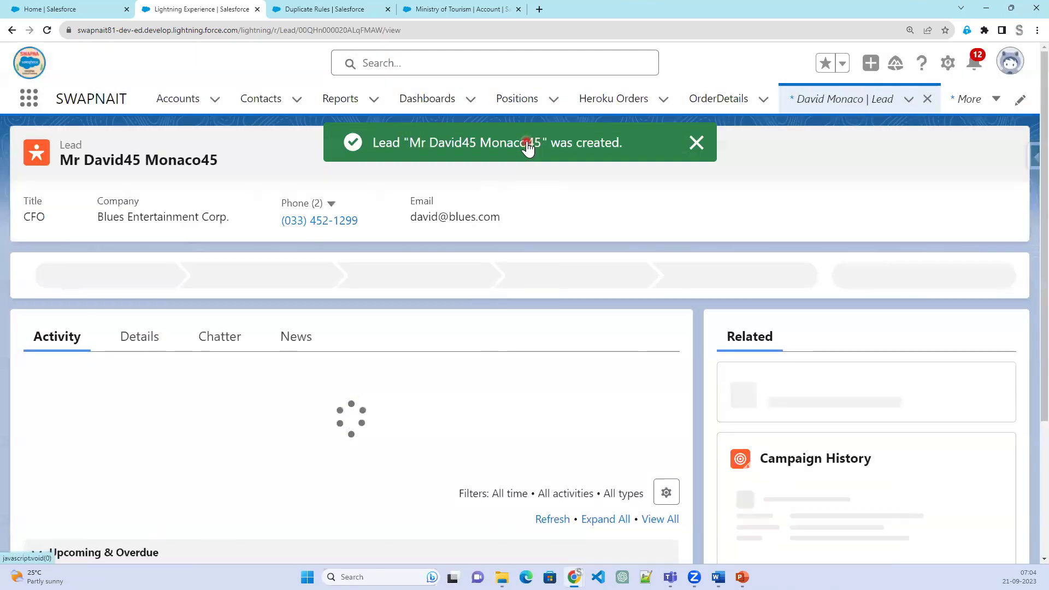
Step: Clone the newly created lead, attempt to save it with all values unchanged, and review its potential duplicates
{"action": "left_click", "coordinate": [337, 8]}
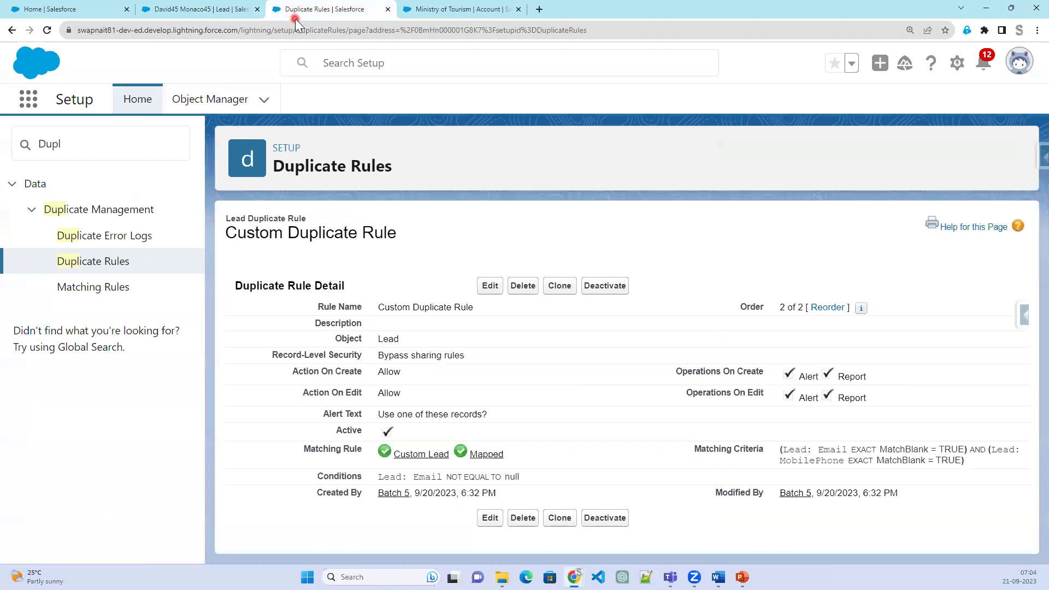
{"action": "left_click", "coordinate": [238, 7]}
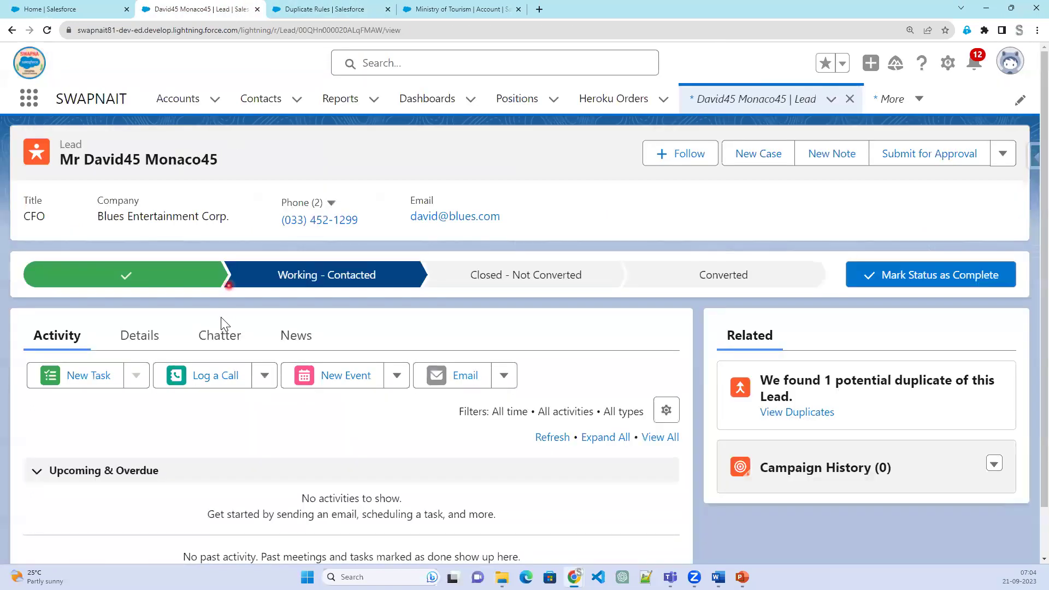
{"action": "left_click", "coordinate": [1003, 154]}
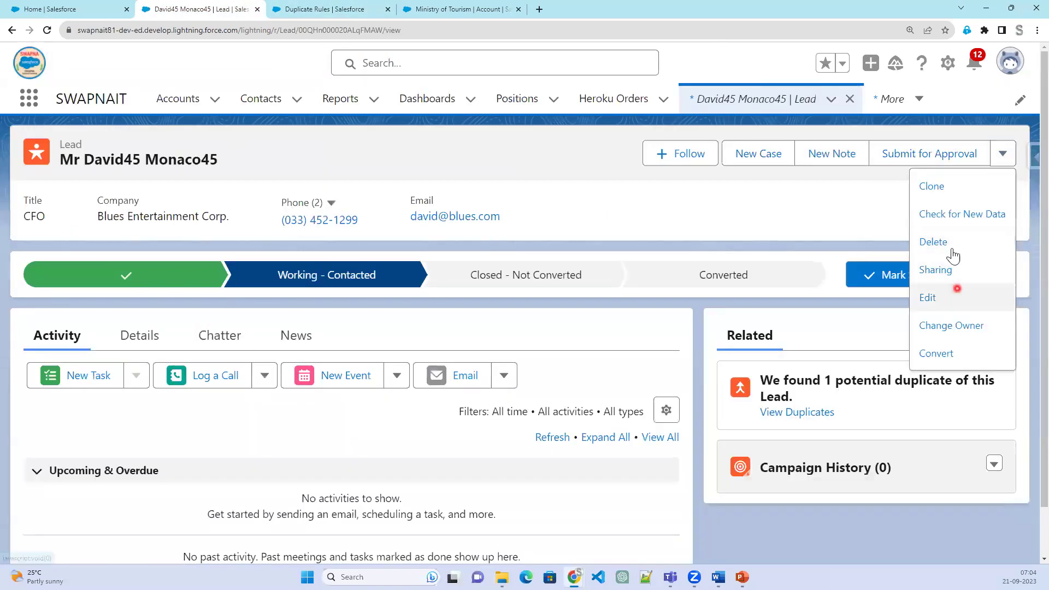
{"action": "left_click", "coordinate": [944, 186]}
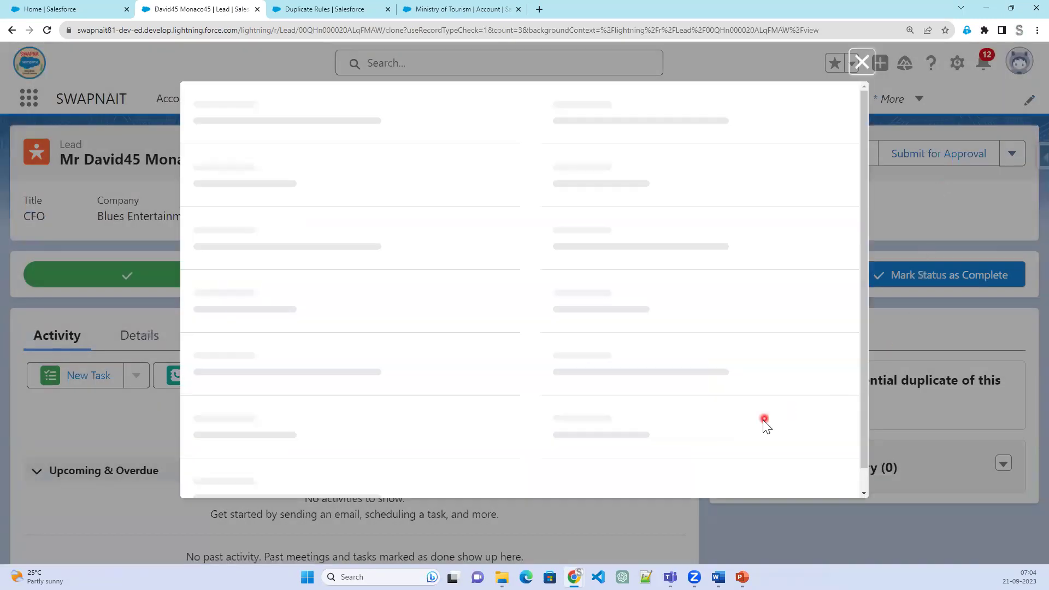
{"action": "left_click", "coordinate": [616, 471]}
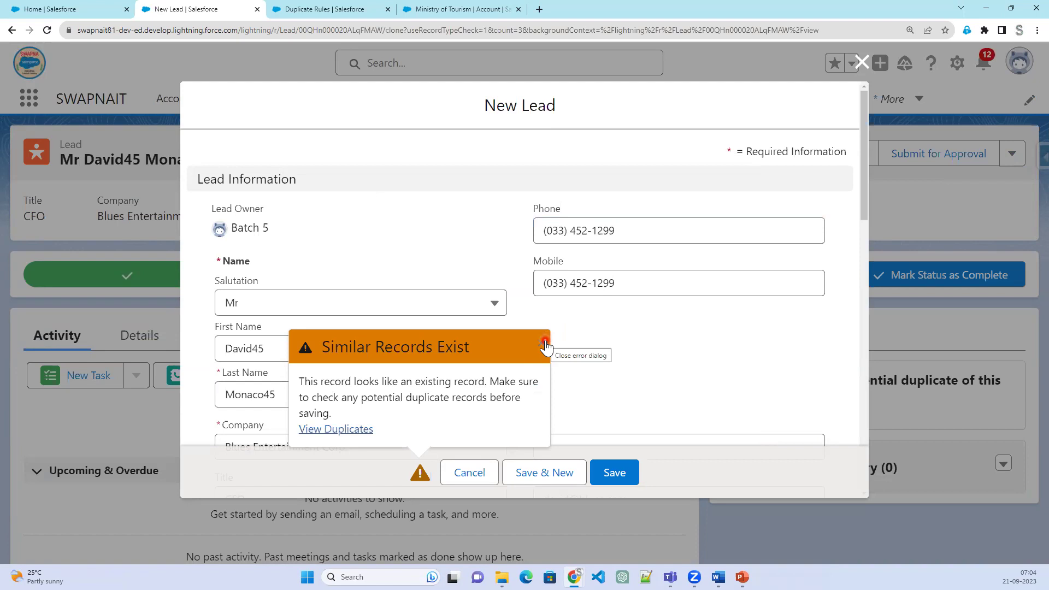
{"action": "left_click", "coordinate": [349, 431]}
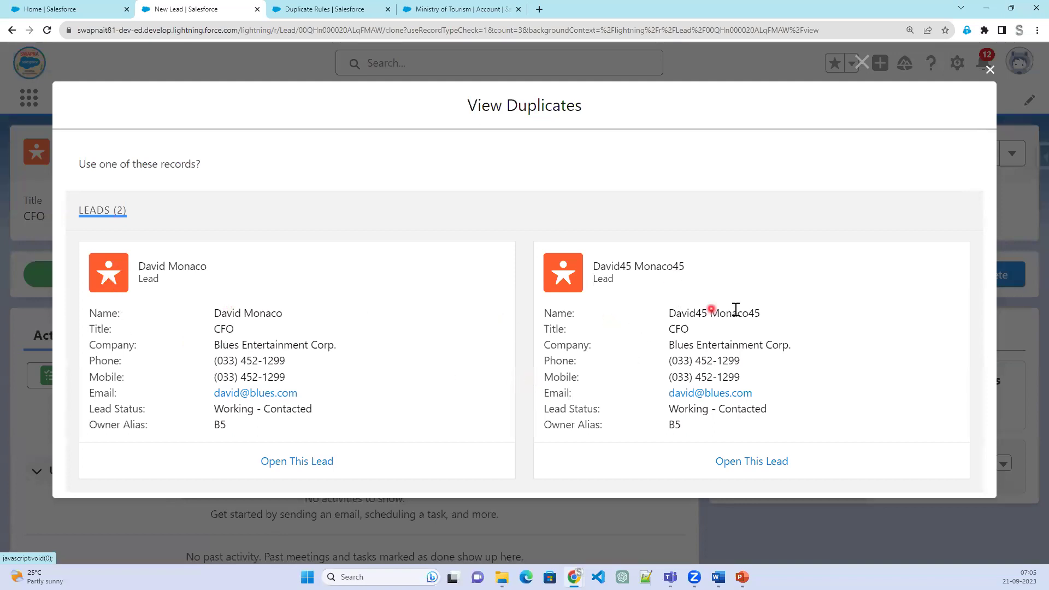
{"action": "left_click", "coordinate": [989, 69]}
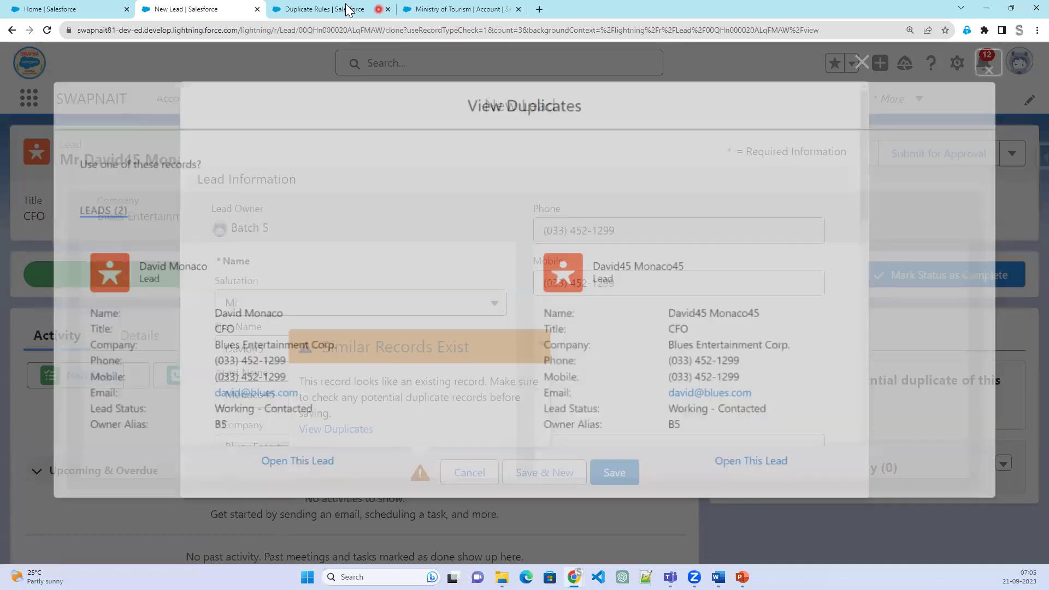
Step: Deactivate the Standard Lead Duplicate Rule in Setup and return to the list of all duplicate rules
{"action": "left_click", "coordinate": [347, 10]}
{"action": "left_click", "coordinate": [109, 264]}
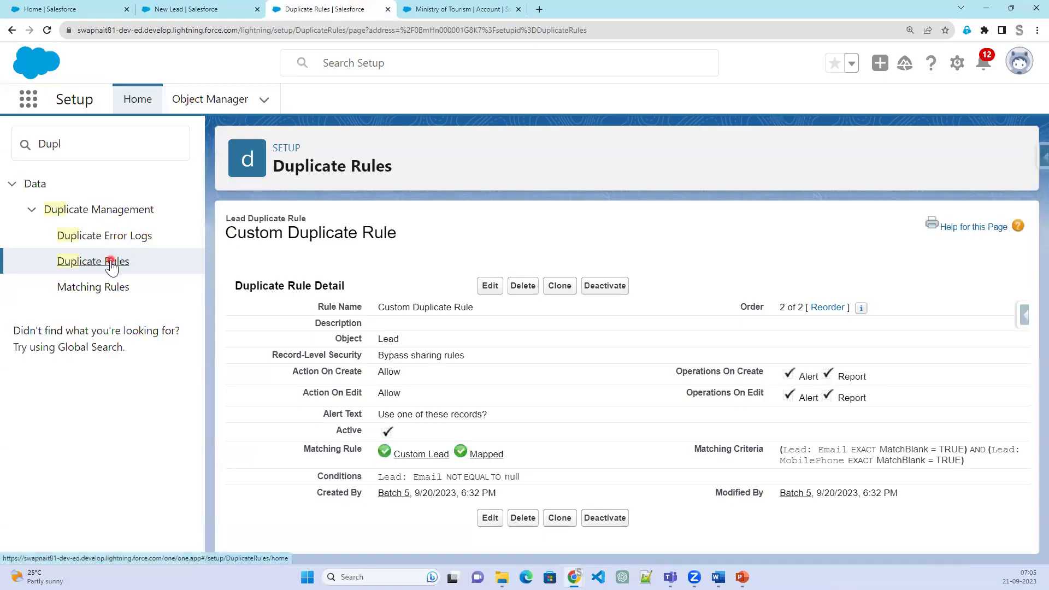
{"action": "left_click", "coordinate": [544, 294]}
{"action": "left_click", "coordinate": [466, 353]}
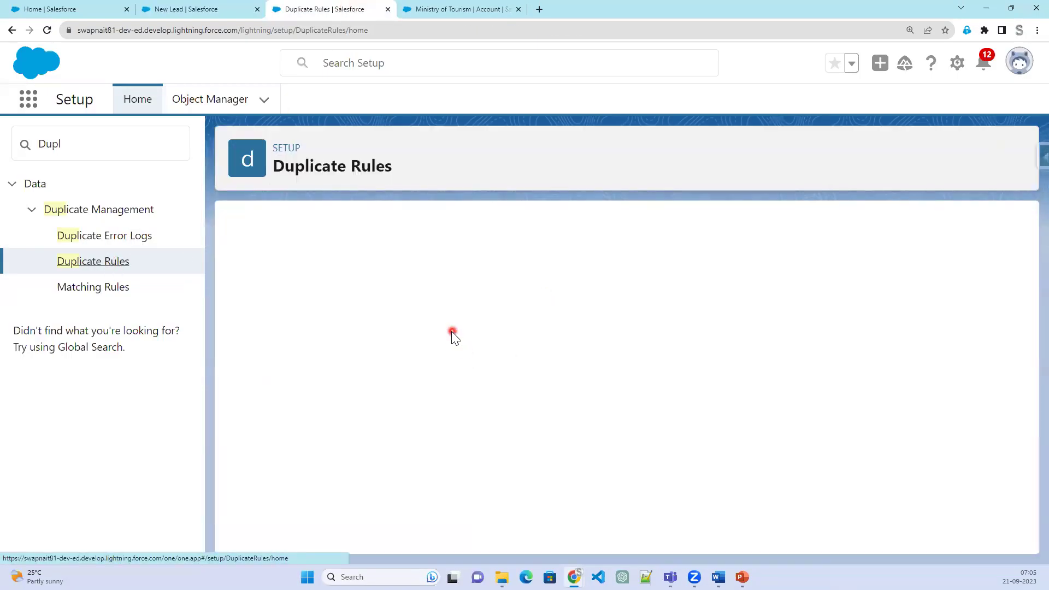
{"action": "left_click", "coordinate": [283, 475]}
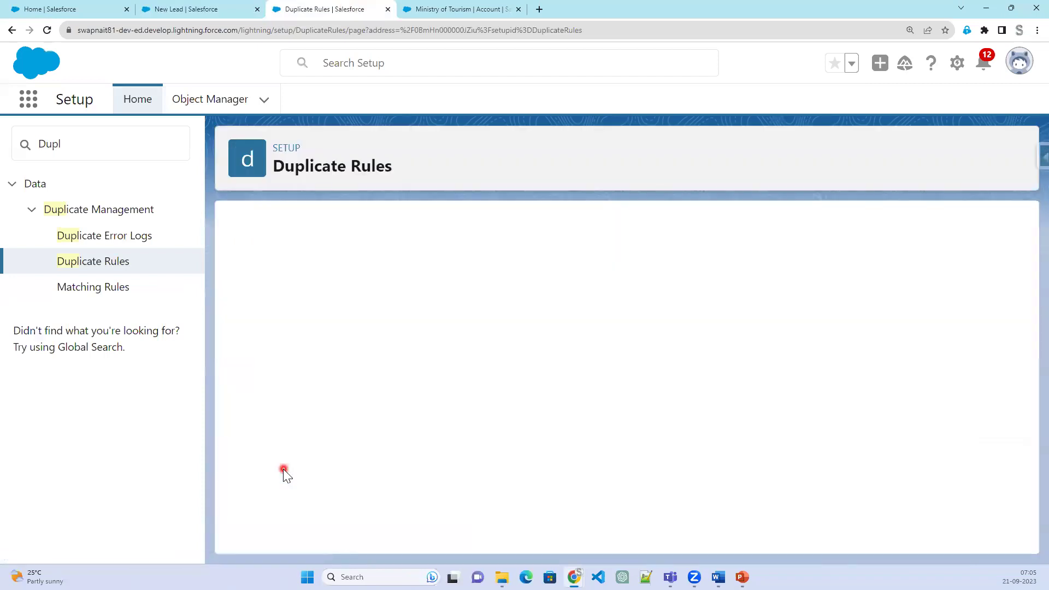
{"action": "left_click", "coordinate": [614, 287]}
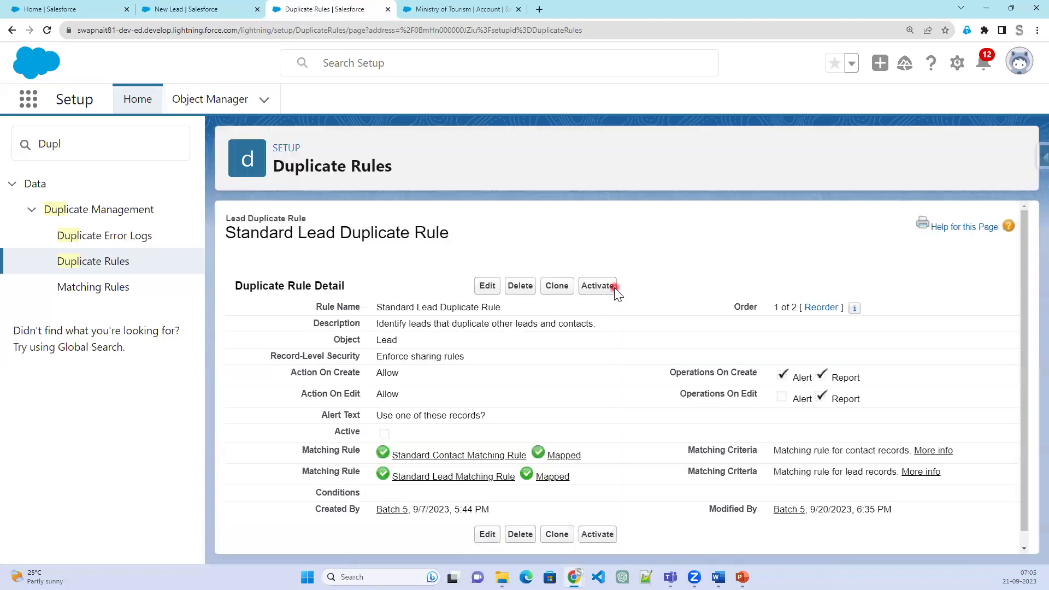
{"action": "left_click", "coordinate": [102, 265]}
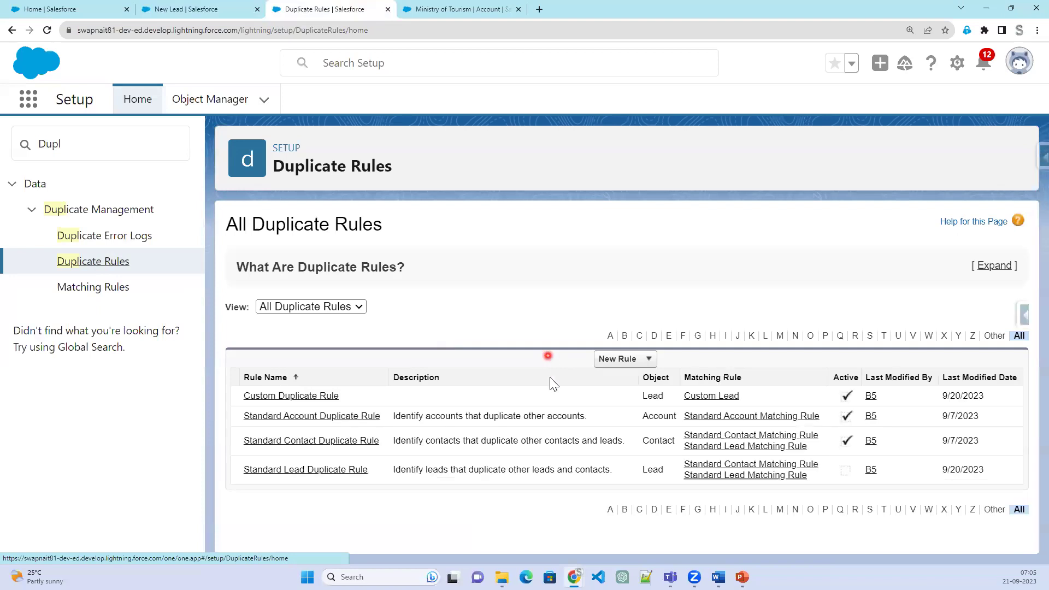
Step: Save the pending cloned lead in its browser tab and switch to the Ministry of Tourism account tab
{"action": "left_click", "coordinate": [210, 8]}
{"action": "left_click", "coordinate": [615, 473]}
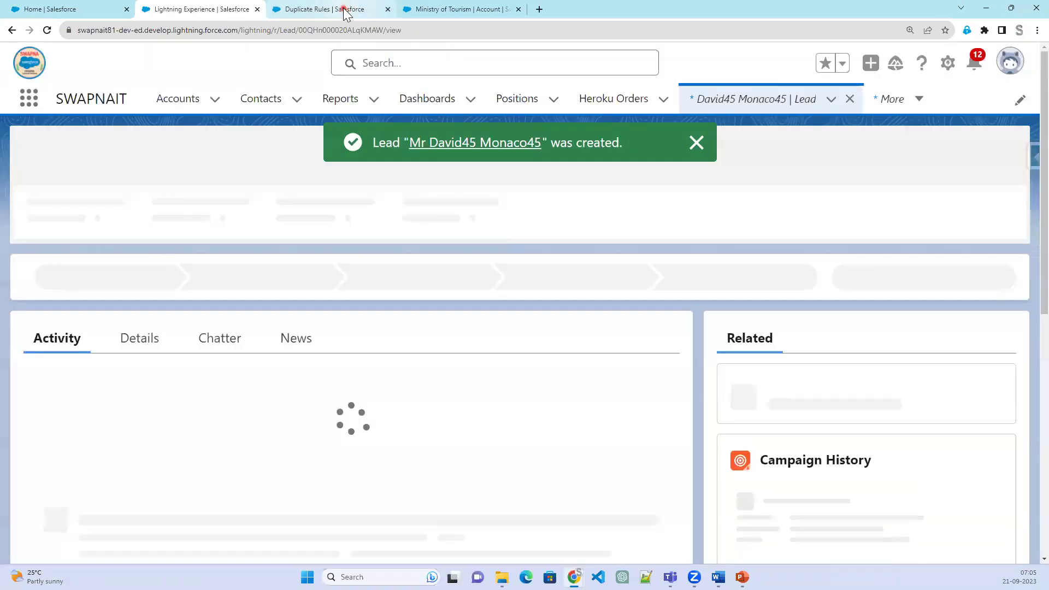
{"action": "left_click", "coordinate": [345, 10]}
{"action": "left_click", "coordinate": [445, 16]}
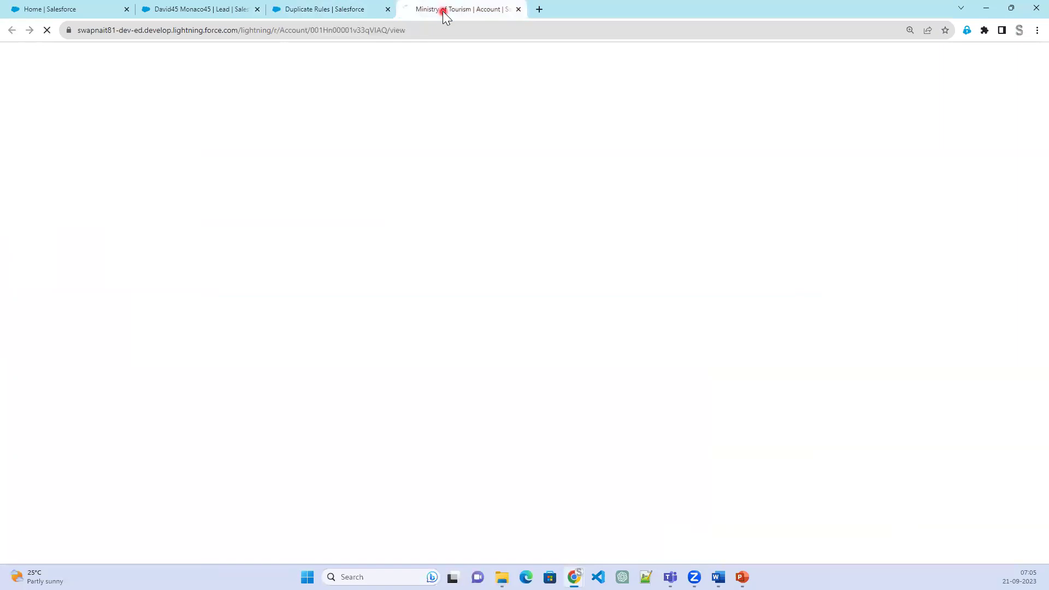
Step: Review the Custom Duplicate Rule's details in Setup, and try to deactivate the Standard Lead Matching Rule
{"action": "left_click", "coordinate": [321, 10]}
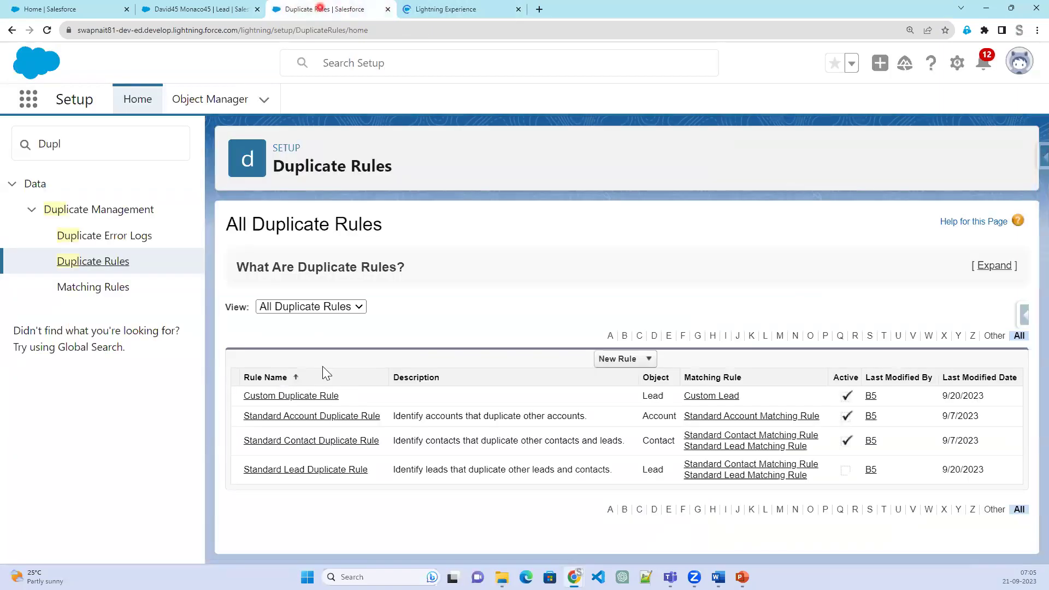
{"action": "left_click", "coordinate": [300, 397]}
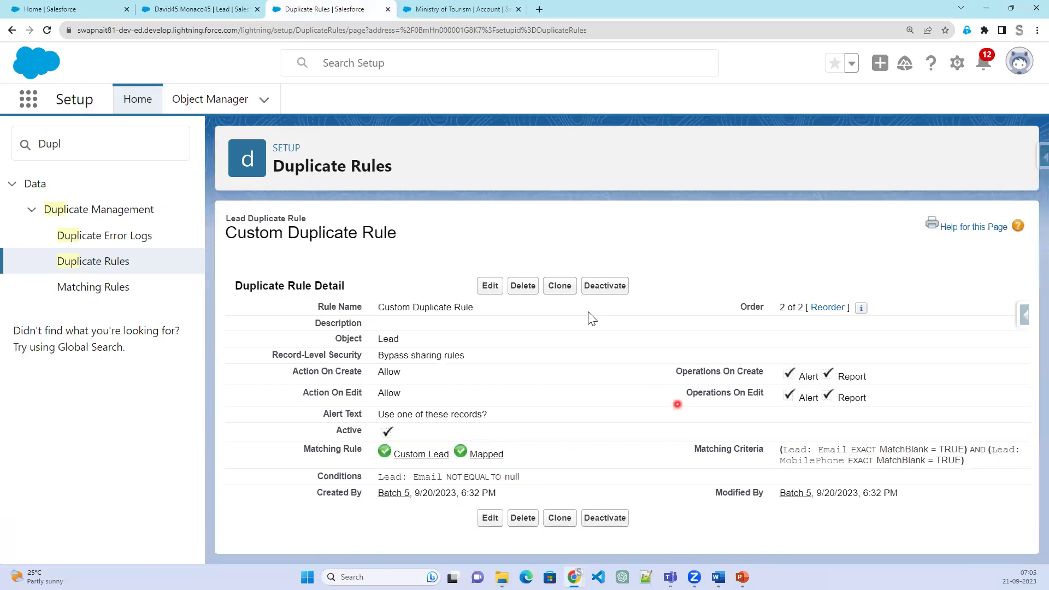
{"action": "left_click", "coordinate": [126, 287]}
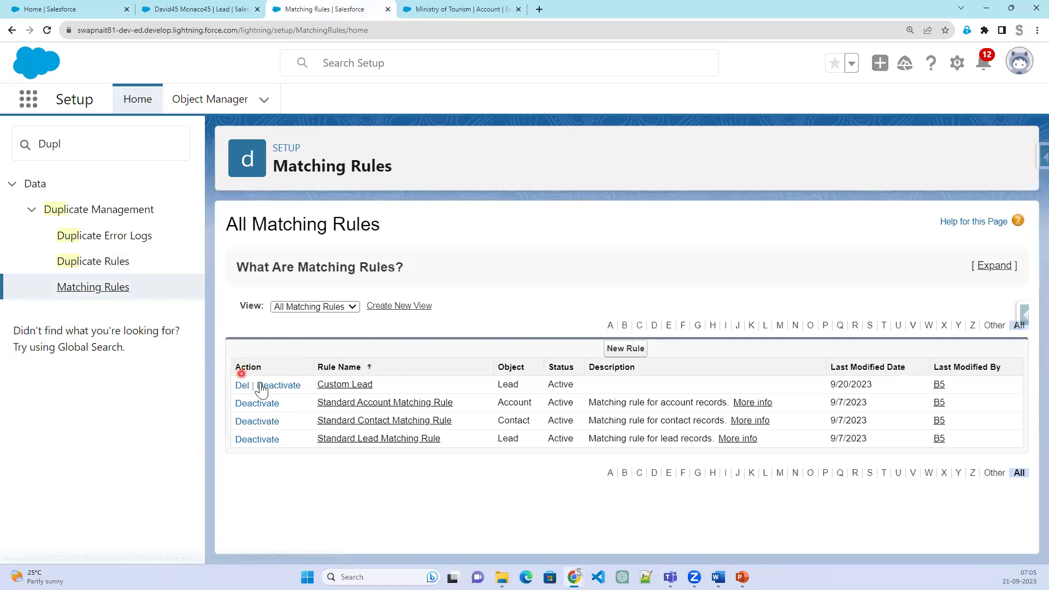
{"action": "left_click", "coordinate": [256, 441]}
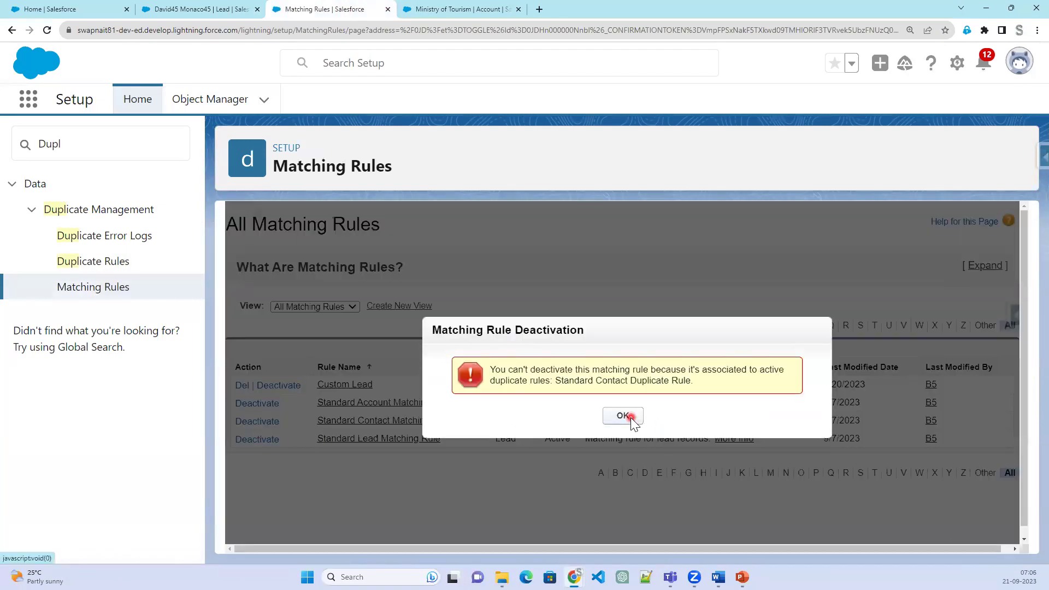
{"action": "left_click", "coordinate": [628, 417]}
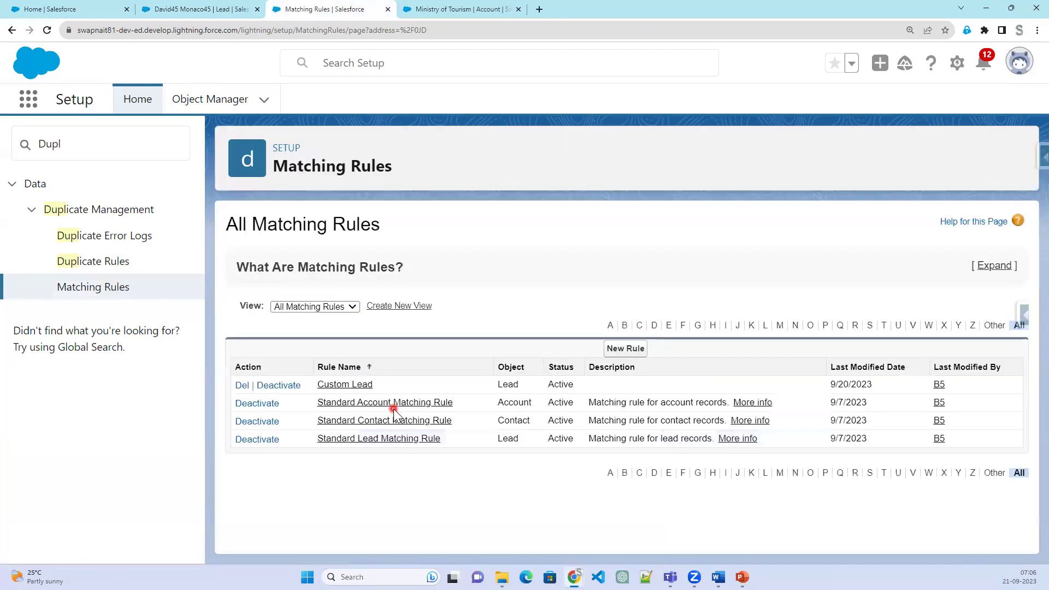
Step: Open the Custom Lead matching rule and try to deactivate it
{"action": "left_click", "coordinate": [341, 384]}
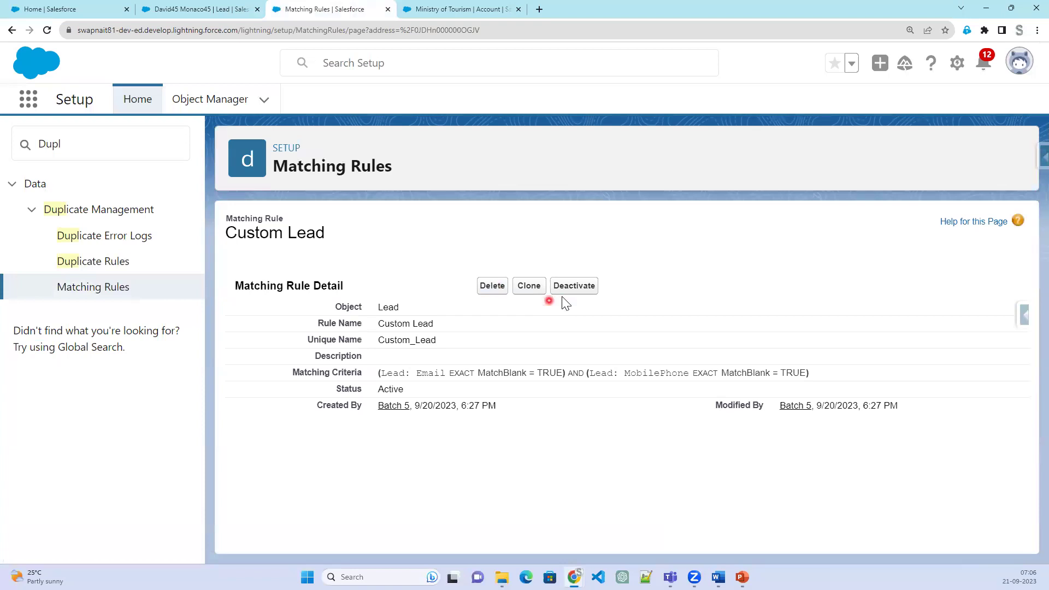
{"action": "left_click", "coordinate": [579, 288]}
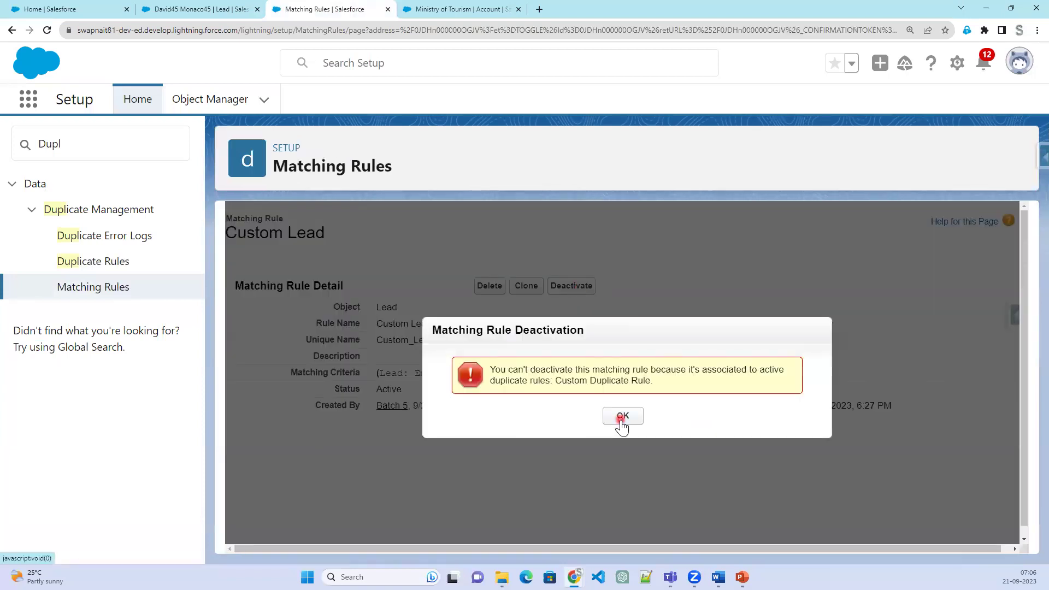
{"action": "left_click", "coordinate": [616, 414]}
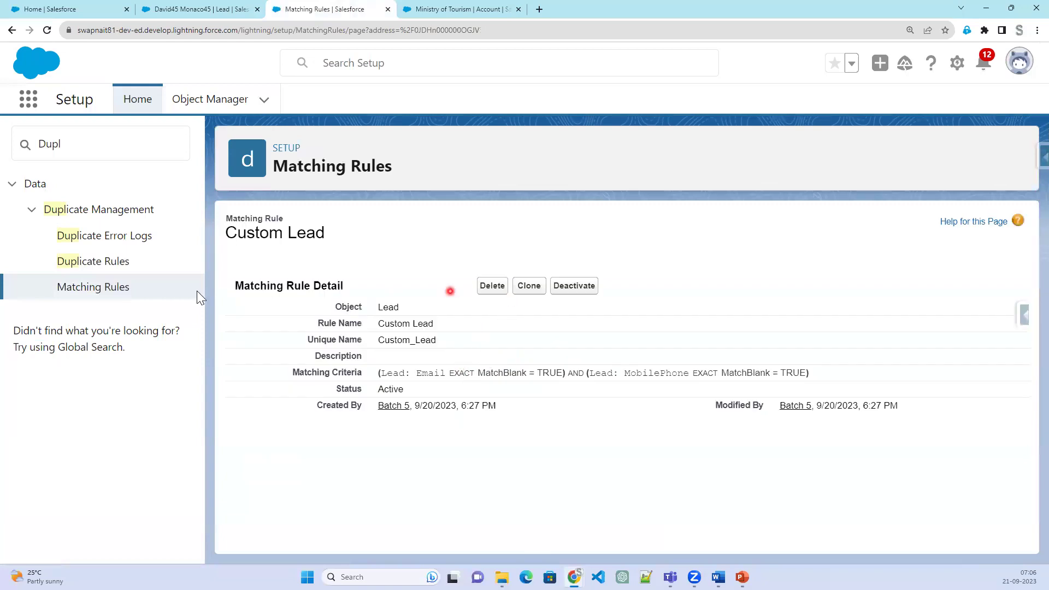
Step: Start a new matching rule from the list of all matching rules and choose Lead as its object
{"action": "left_click", "coordinate": [110, 285]}
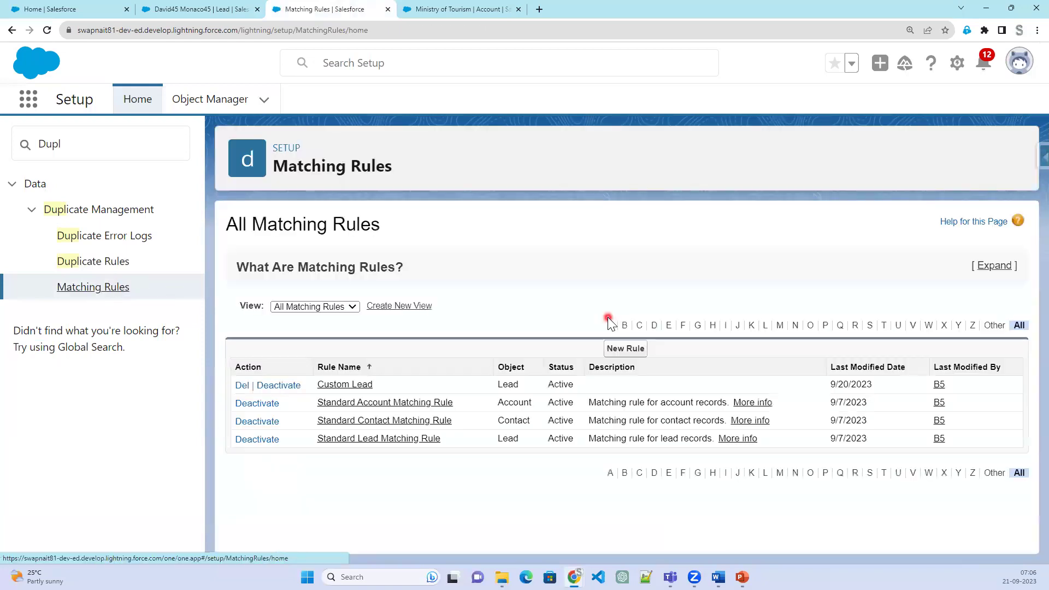
{"action": "left_click", "coordinate": [629, 350]}
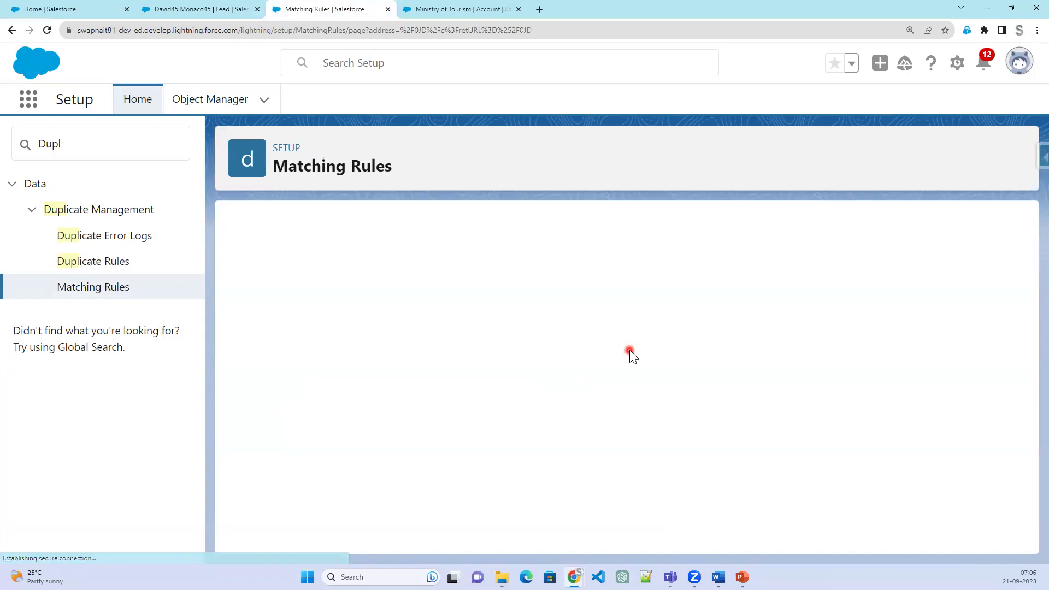
{"action": "left_click", "coordinate": [433, 375]}
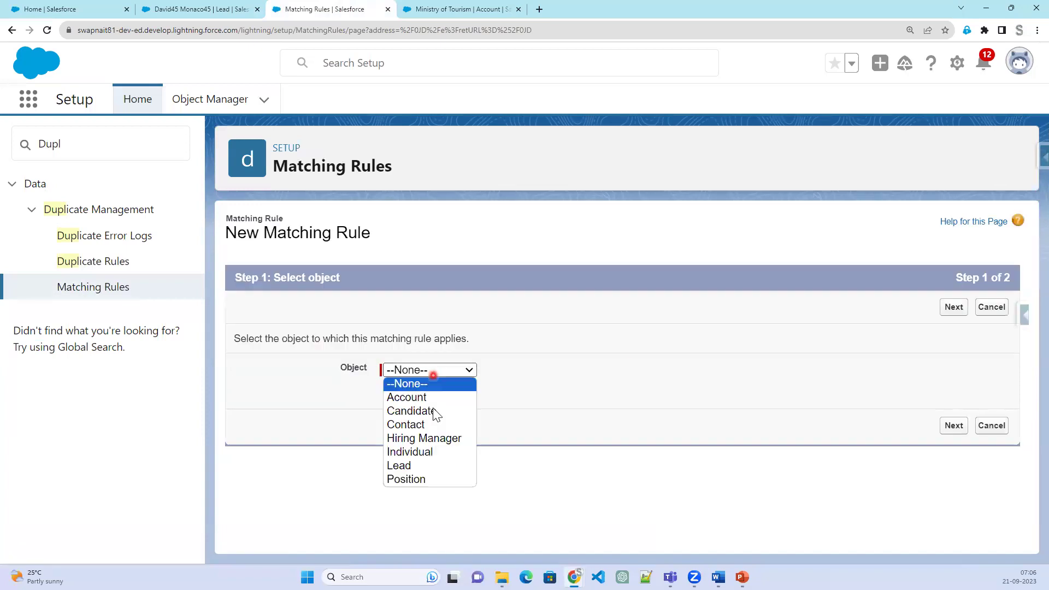
{"action": "left_click", "coordinate": [435, 468]}
{"action": "left_click", "coordinate": [951, 429]}
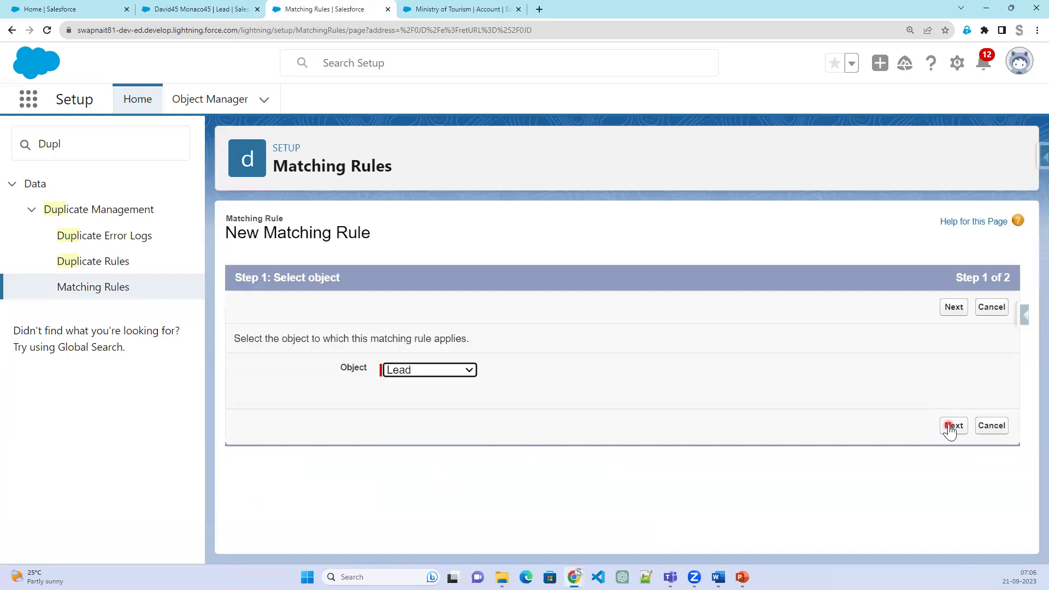
Step: Add First Name, Last Name and Email as exact-match criteria, with blank-field matching enabled for each
{"action": "left_click", "coordinate": [546, 430]}
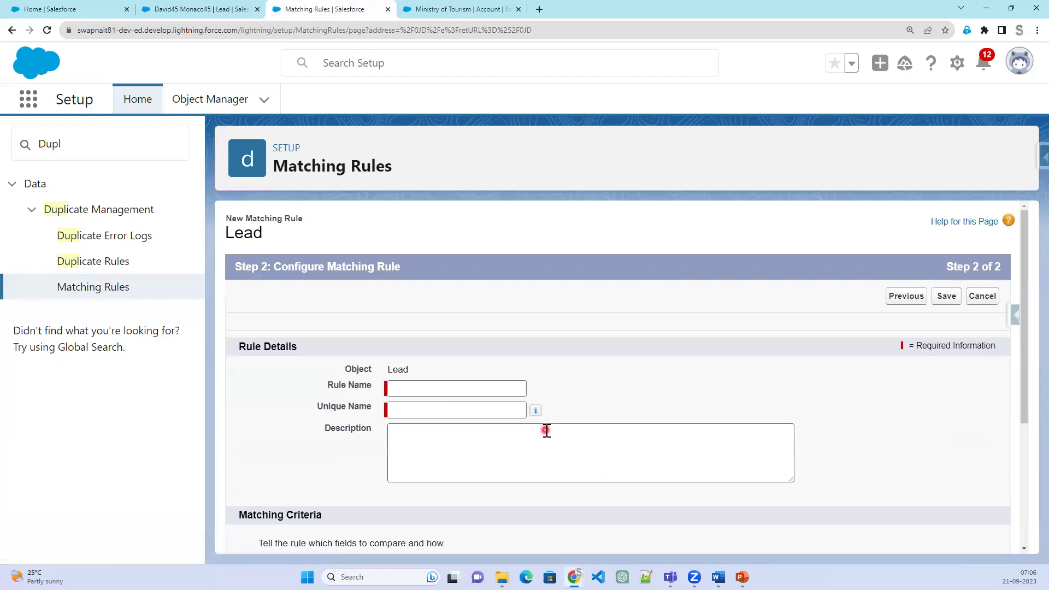
{"action": "scroll", "coordinate": [546, 430], "scroll_direction": "down", "scroll_amount": 3}
{"action": "left_click", "coordinate": [390, 407]}
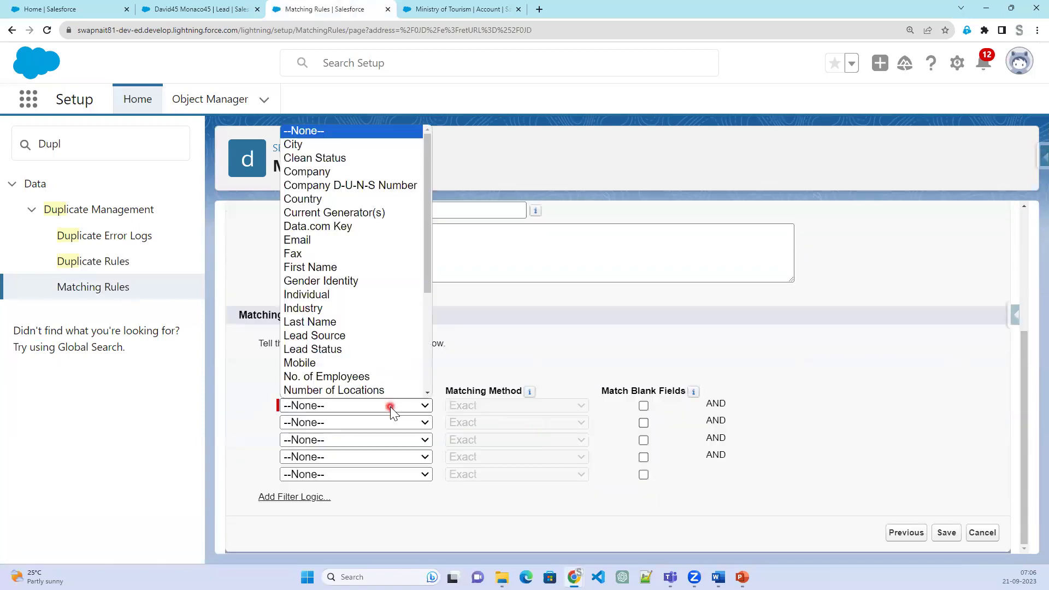
{"action": "left_click", "coordinate": [329, 266]}
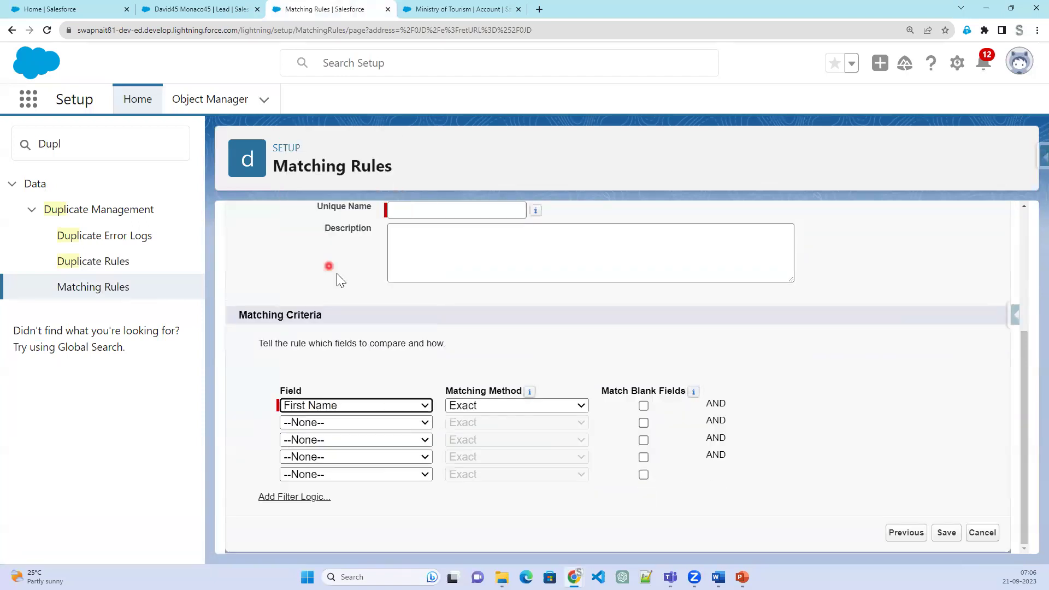
{"action": "left_click", "coordinate": [644, 405]}
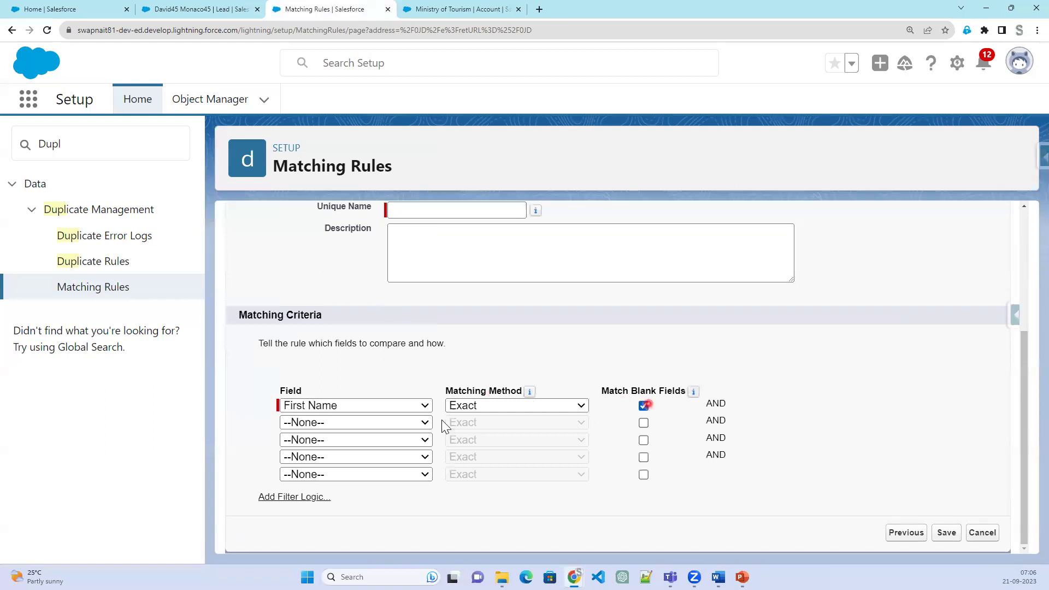
{"action": "left_click", "coordinate": [356, 416]}
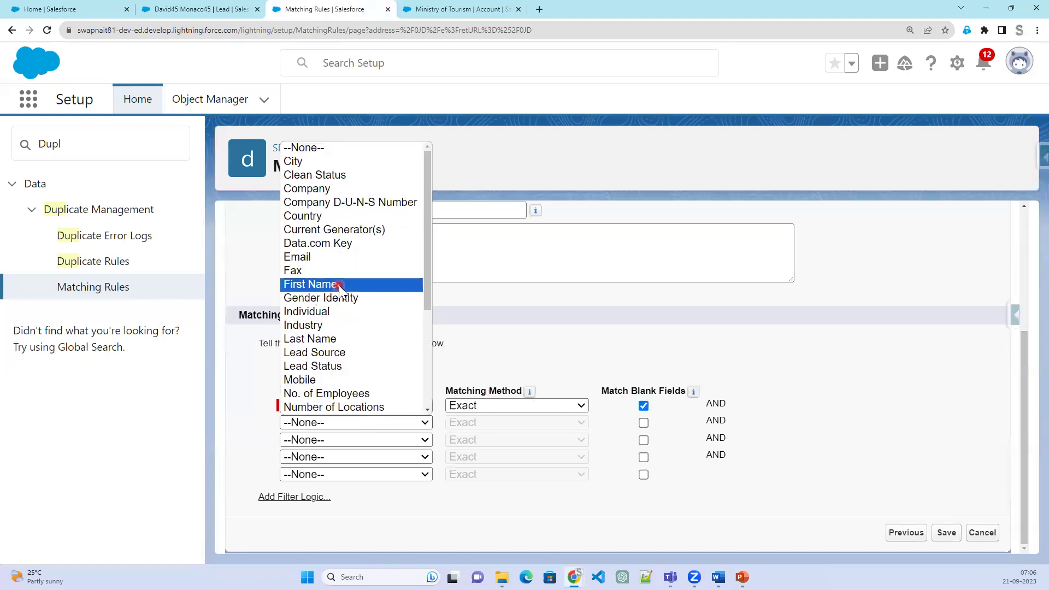
{"action": "left_click", "coordinate": [331, 339]}
{"action": "left_click", "coordinate": [644, 424]}
{"action": "left_click", "coordinate": [403, 438]}
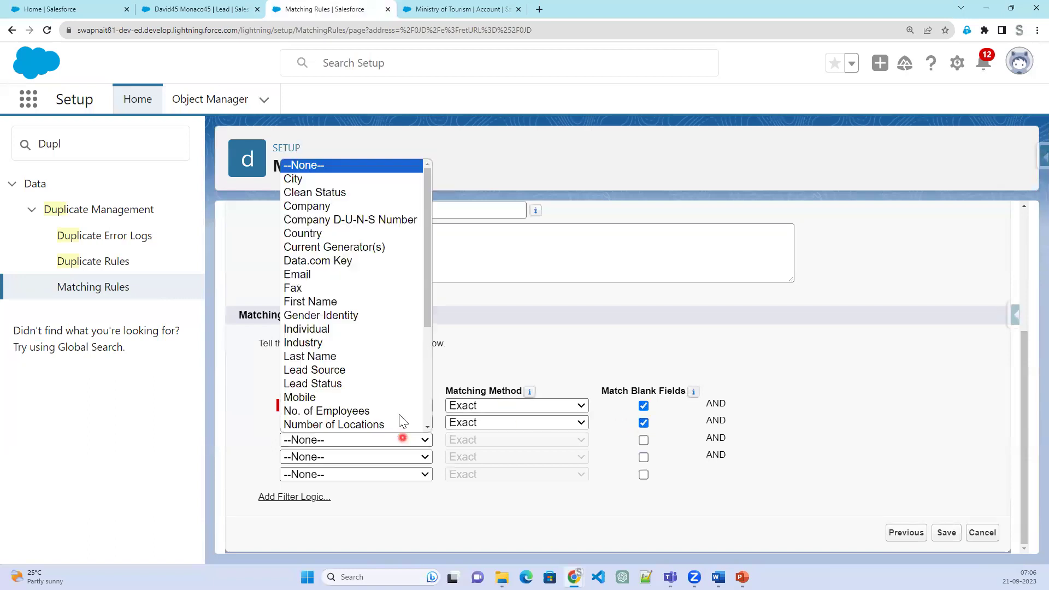
{"action": "left_click", "coordinate": [345, 275]}
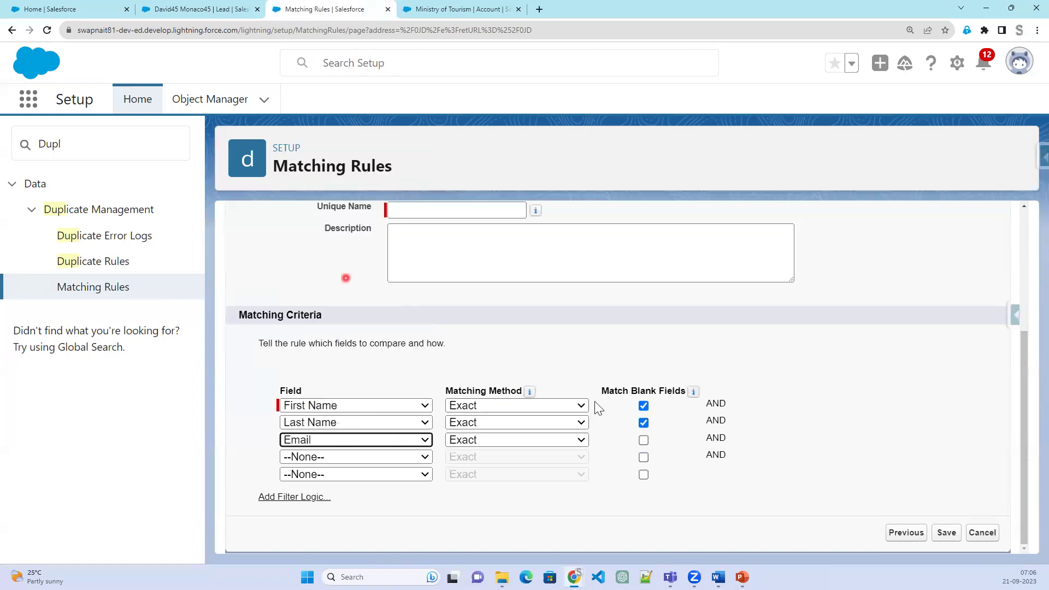
{"action": "left_click", "coordinate": [644, 441]}
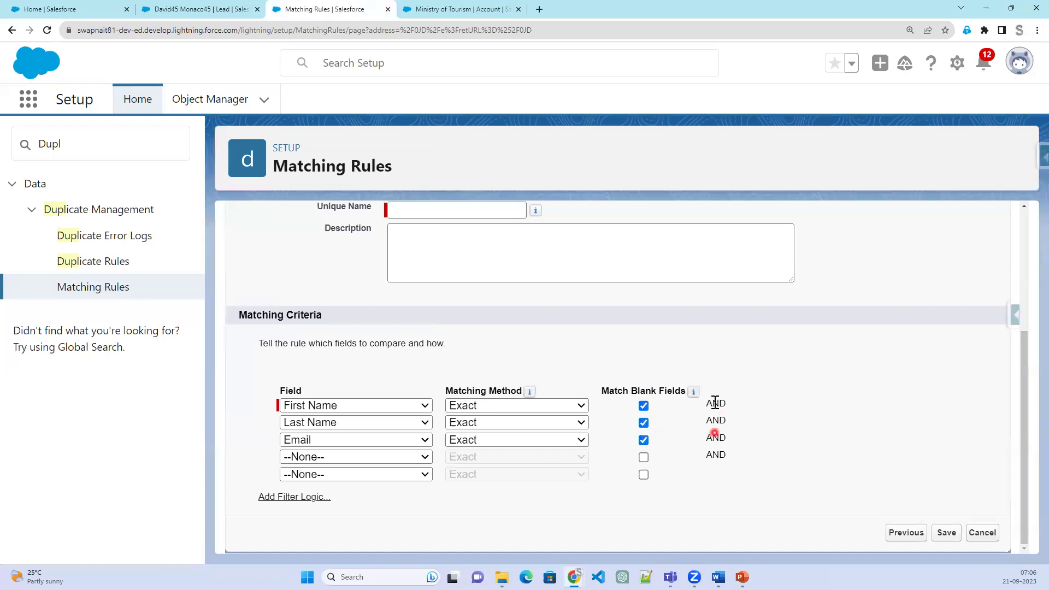
Step: Add filter logic to the matching criteria and set it to 1 OR 2 OR 3
{"action": "left_click", "coordinate": [293, 497]}
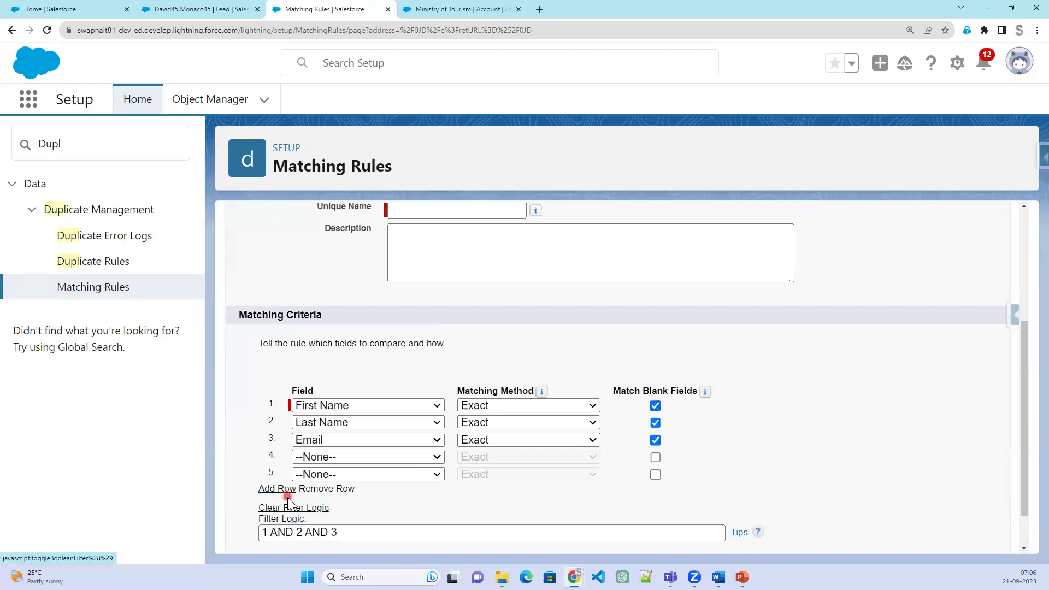
{"action": "scroll", "coordinate": [399, 492], "scroll_direction": "down", "scroll_amount": 1}
{"action": "double_click", "coordinate": [284, 483]}
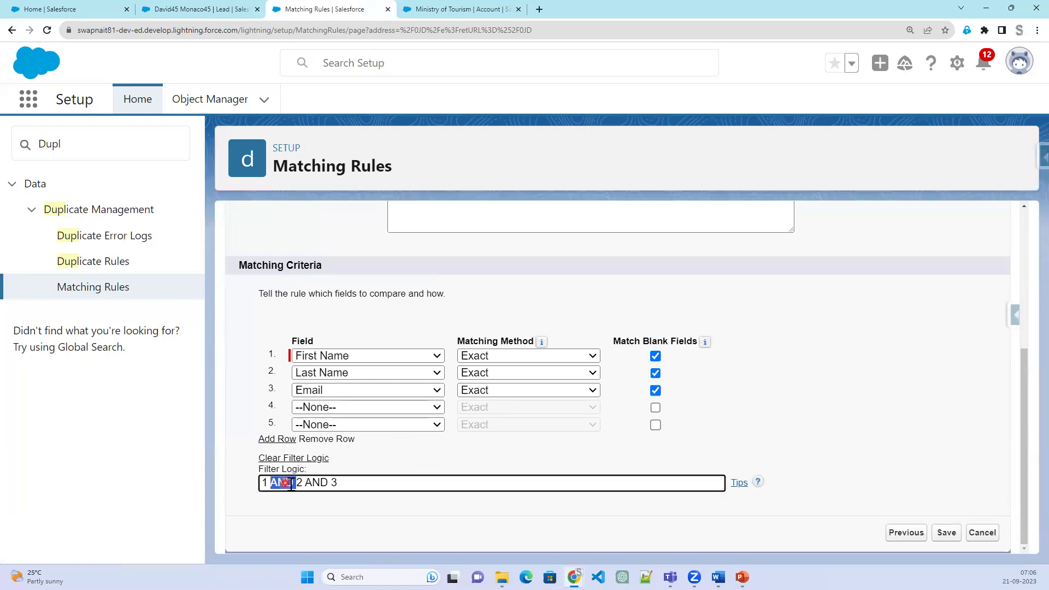
{"action": "type", "text": "OR"}
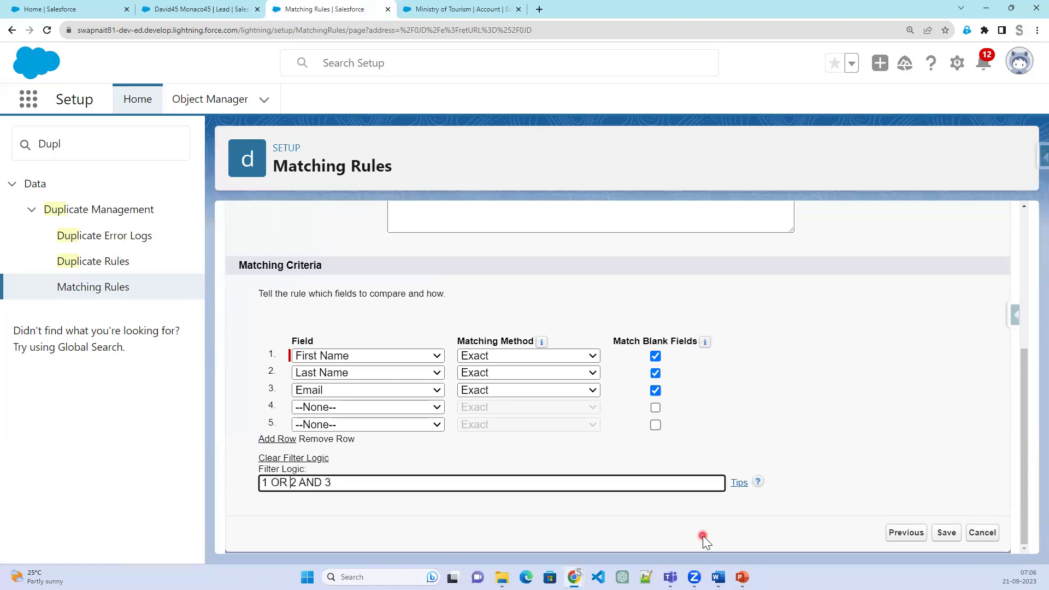
{"action": "double_click", "coordinate": [307, 480]}
{"action": "type", "text": "OR"}
{"action": "left_click", "coordinate": [637, 424]}
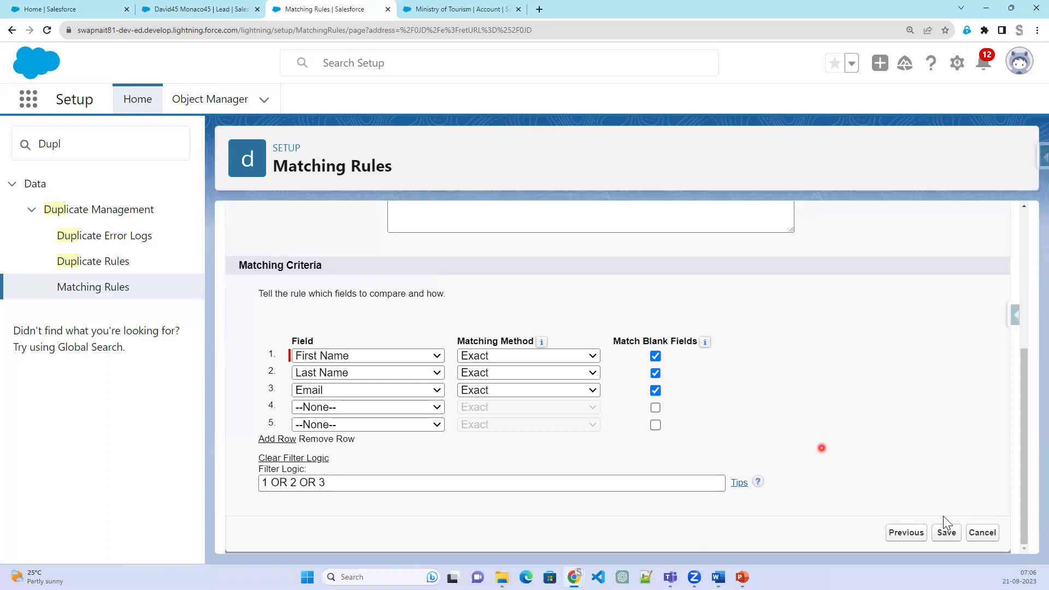
Step: Name the matching rule Custom lead1 with the unique name Custom_lead1, and save it
{"action": "scroll", "coordinate": [803, 456], "scroll_direction": "up", "scroll_amount": 3}
{"action": "left_click", "coordinate": [468, 300]}
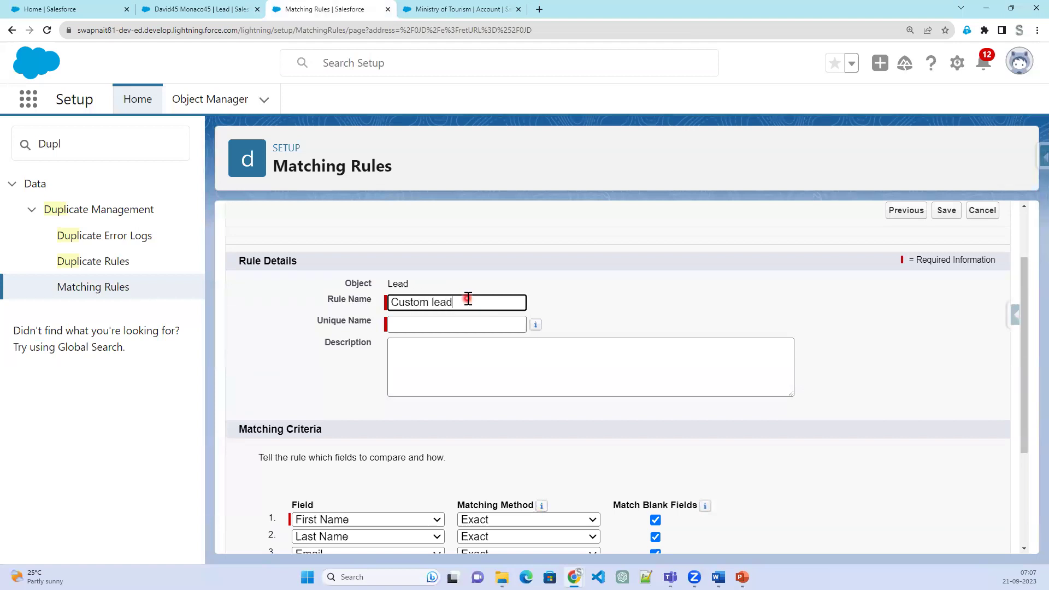
{"action": "left_click", "coordinate": [717, 299]}
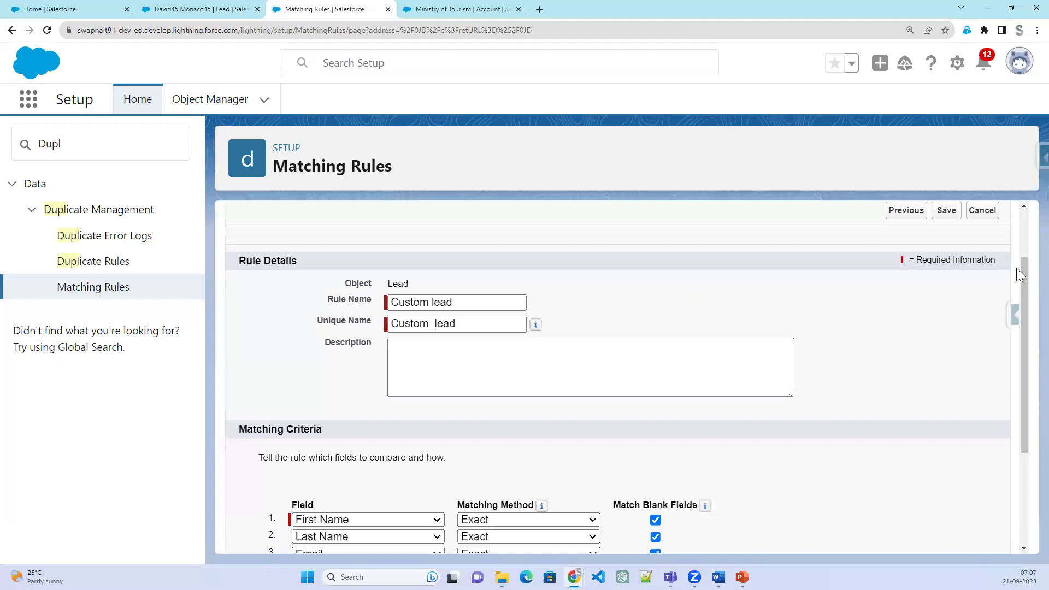
{"action": "left_click", "coordinate": [471, 295]}
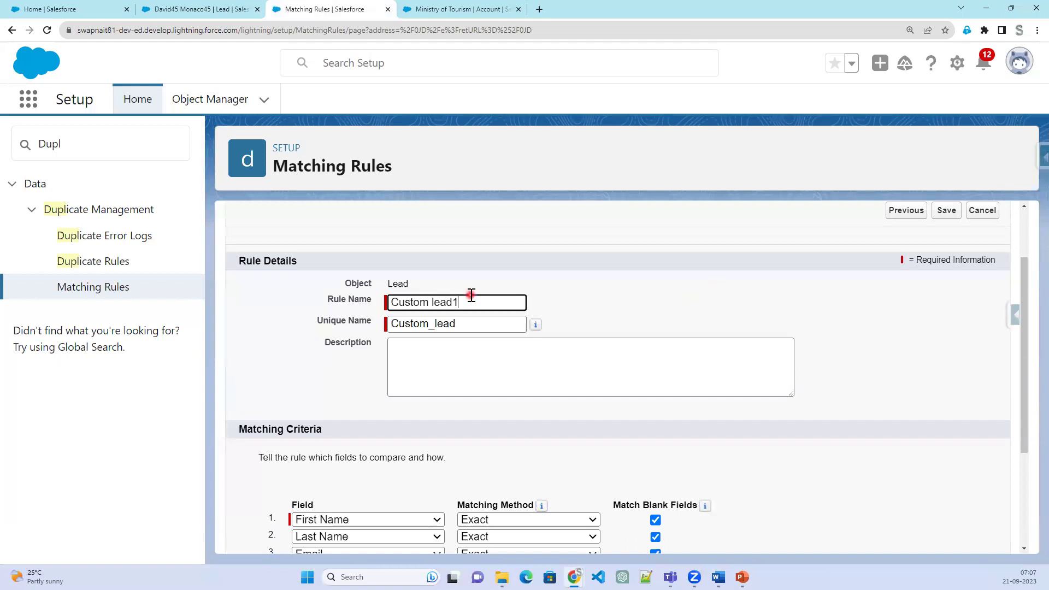
{"action": "left_click", "coordinate": [494, 323]}
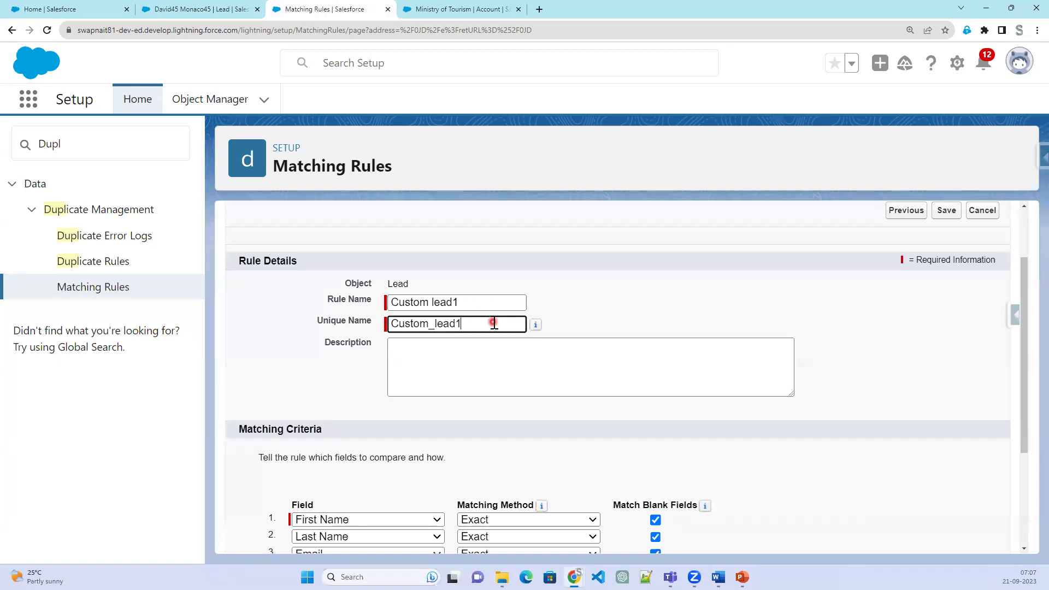
{"action": "left_click", "coordinate": [959, 213]}
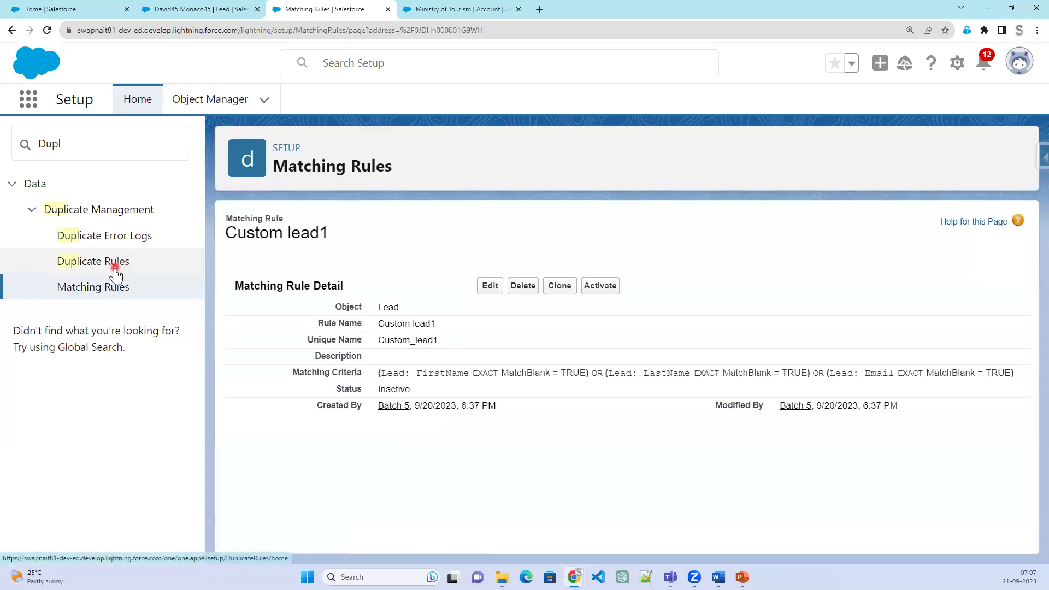
Step: Activate the Custom lead1 matching rule and go to the list of all duplicate rules
{"action": "left_click", "coordinate": [116, 267]}
{"action": "left_click", "coordinate": [109, 286]}
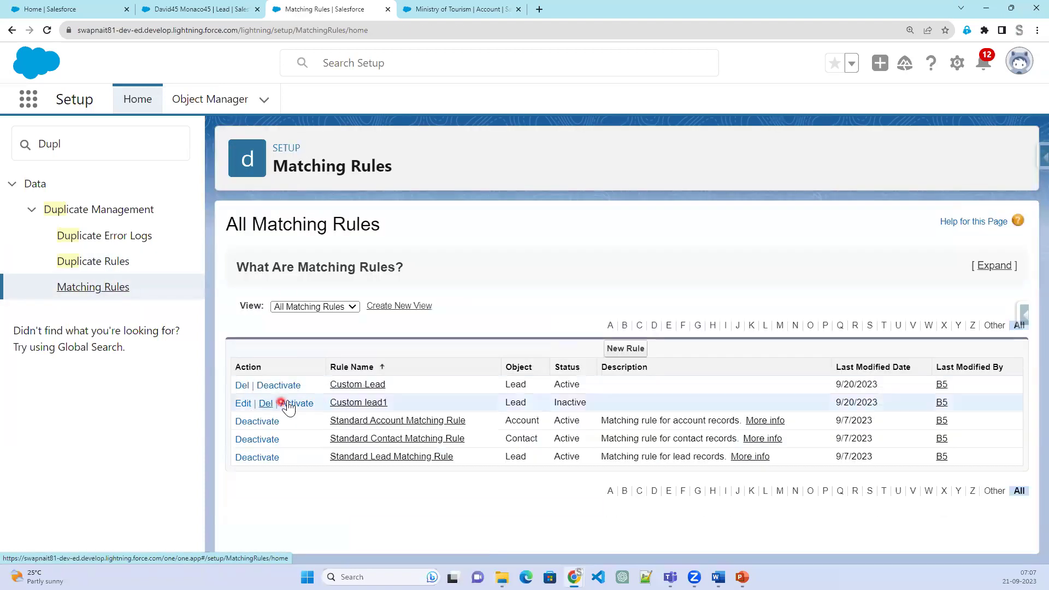
{"action": "left_click", "coordinate": [297, 404]}
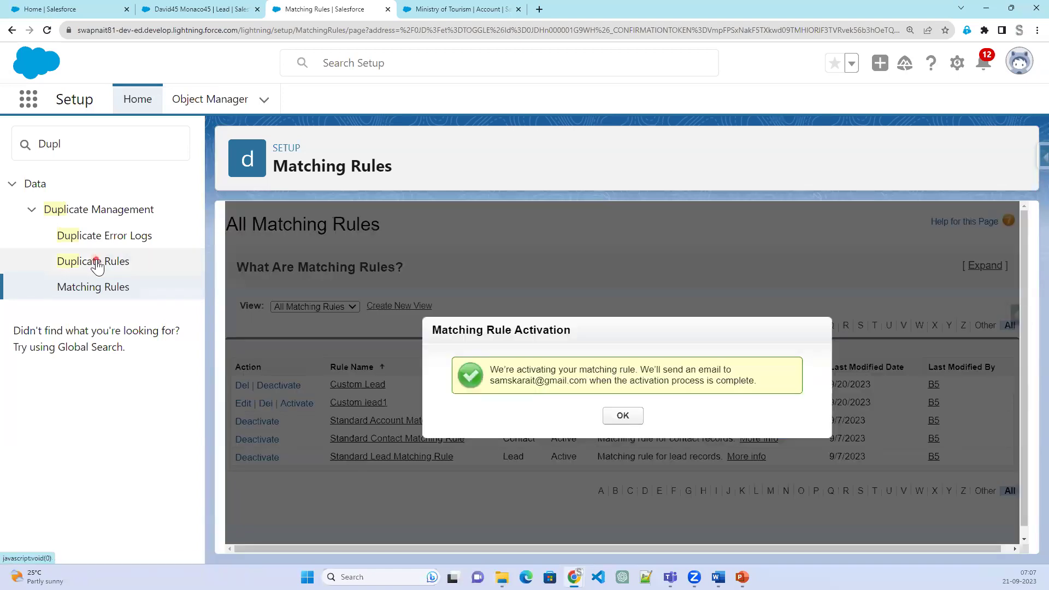
{"action": "left_click", "coordinate": [97, 267]}
{"action": "left_click", "coordinate": [638, 411]}
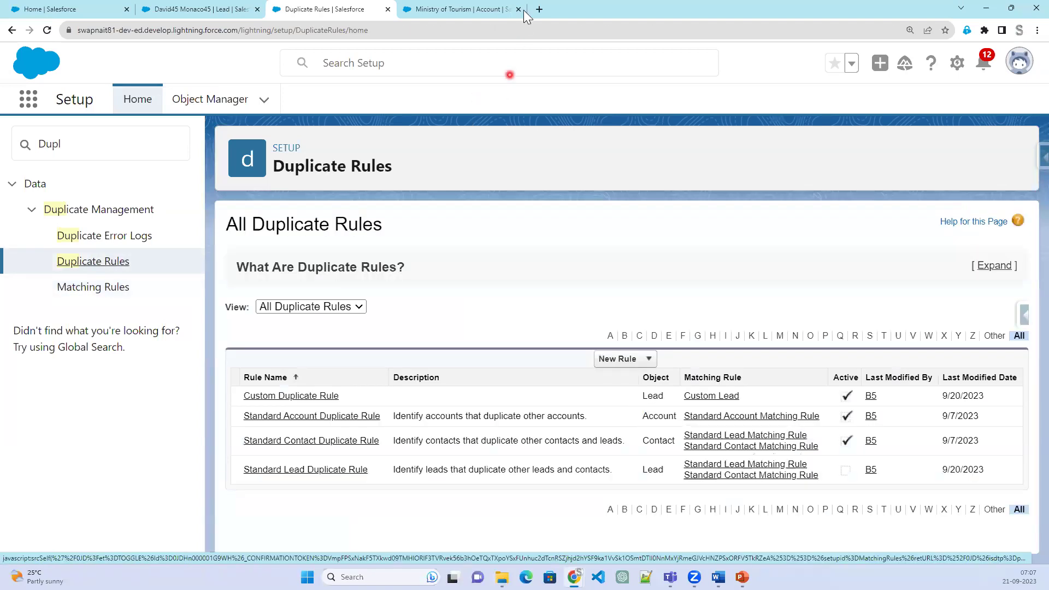
Step: Deactivate the Custom Duplicate Rule and open it for editing
{"action": "left_click", "coordinate": [303, 394]}
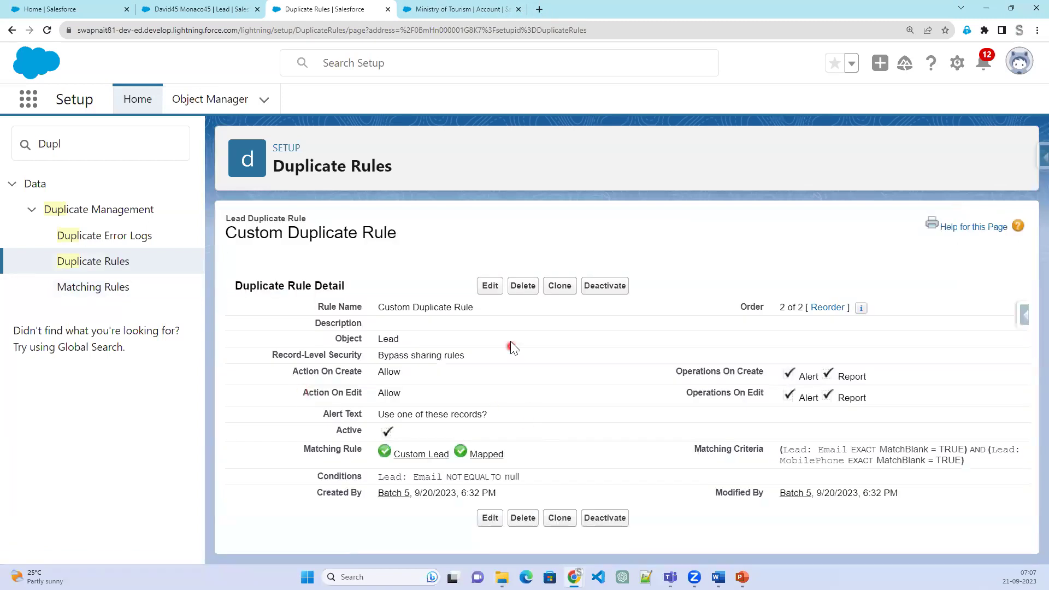
{"action": "left_click", "coordinate": [605, 286]}
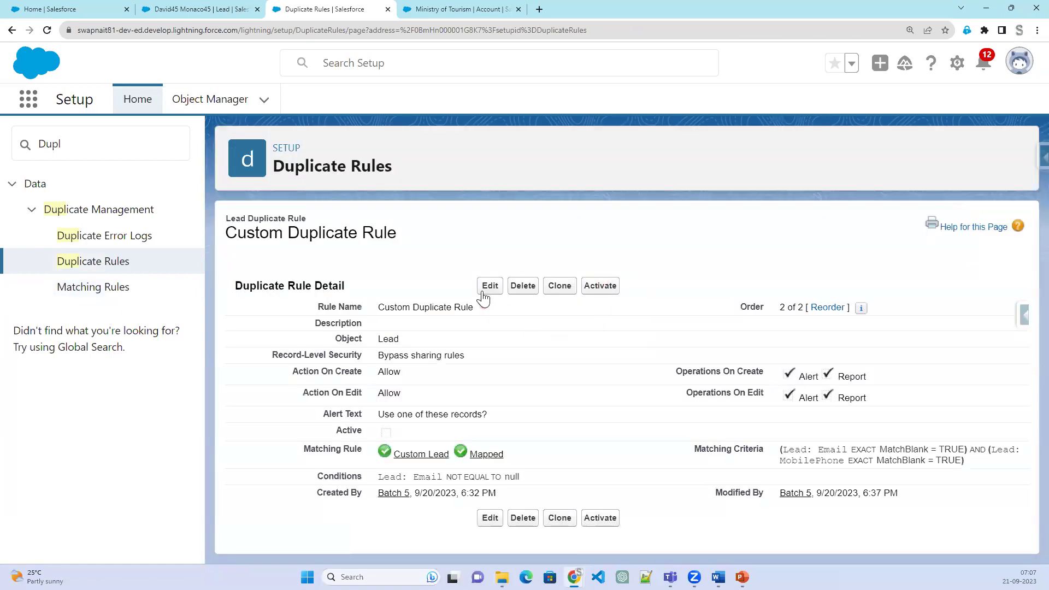
{"action": "left_click", "coordinate": [488, 286]}
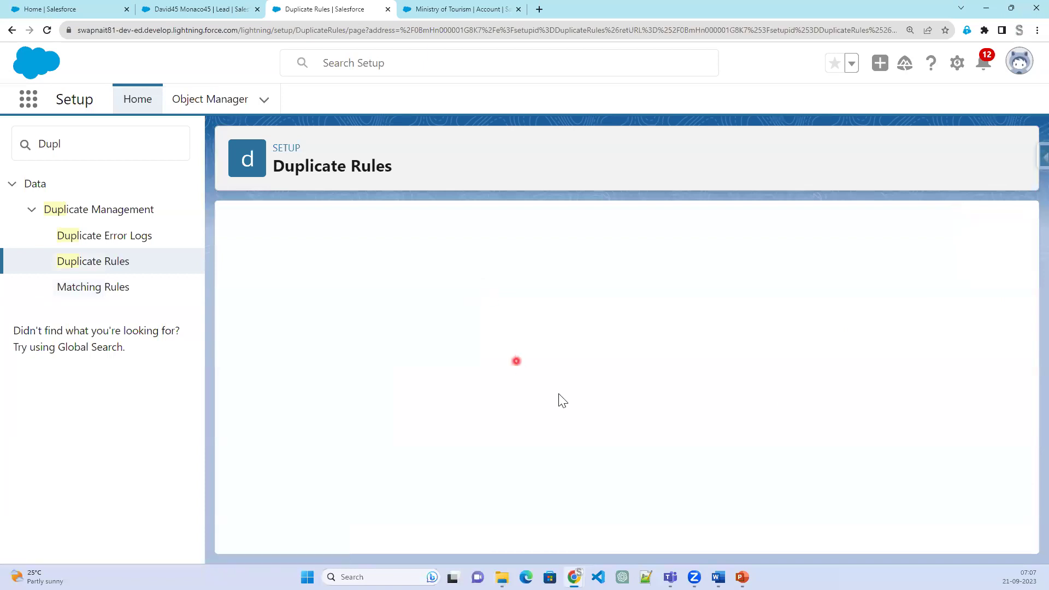
Step: Add a second matching rule to the duplicate rule that compares Leads with Leads using Custom lead1
{"action": "scroll", "coordinate": [593, 398], "scroll_direction": "down", "scroll_amount": 4}
{"action": "scroll", "coordinate": [593, 398], "scroll_direction": "down", "scroll_amount": 4}
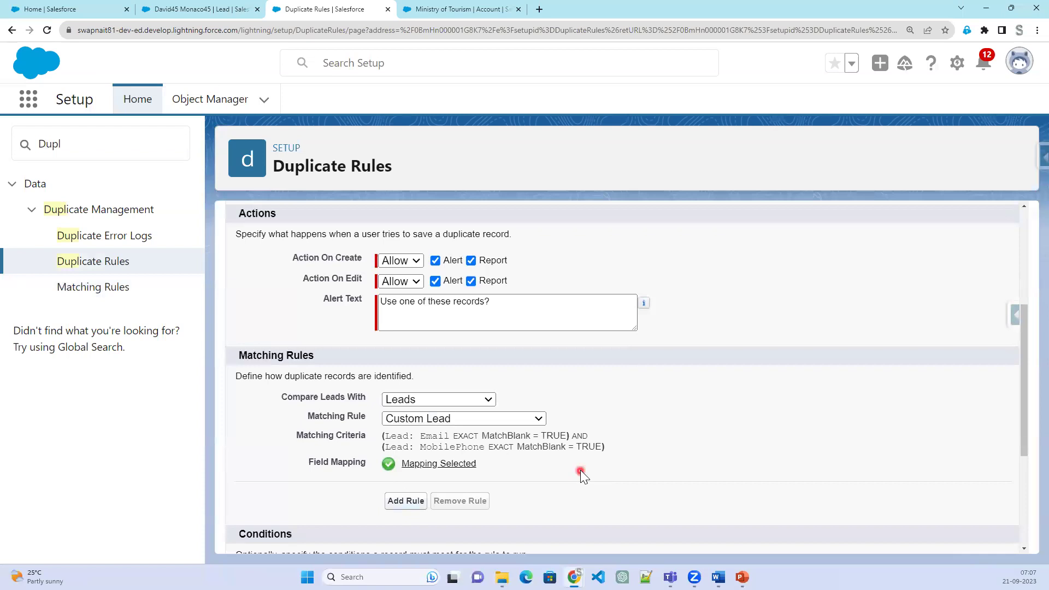
{"action": "scroll", "coordinate": [484, 443], "scroll_direction": "down", "scroll_amount": 2}
{"action": "left_click", "coordinate": [480, 390]}
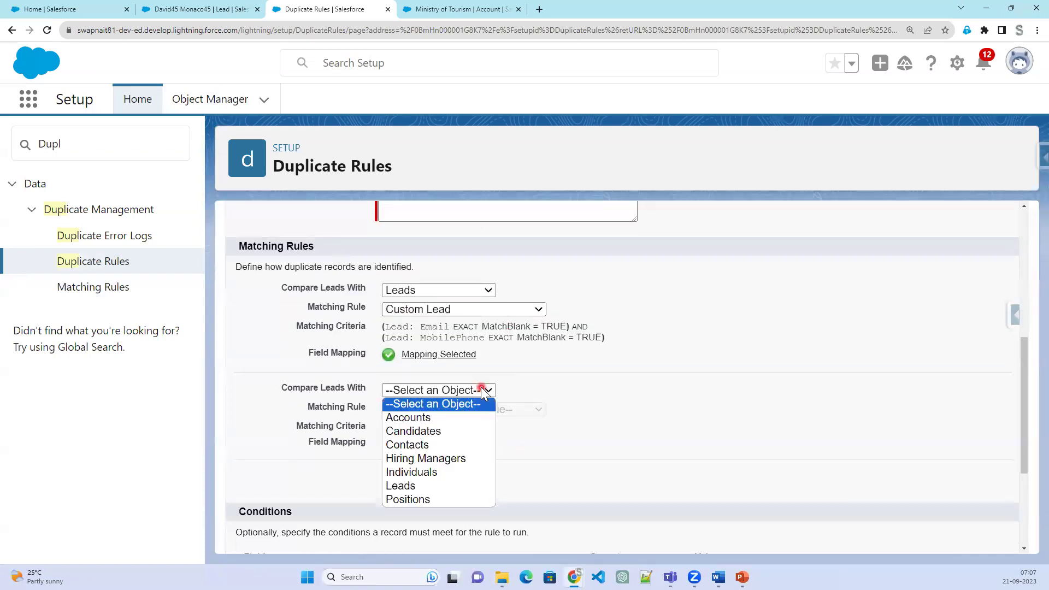
{"action": "left_click", "coordinate": [450, 489]}
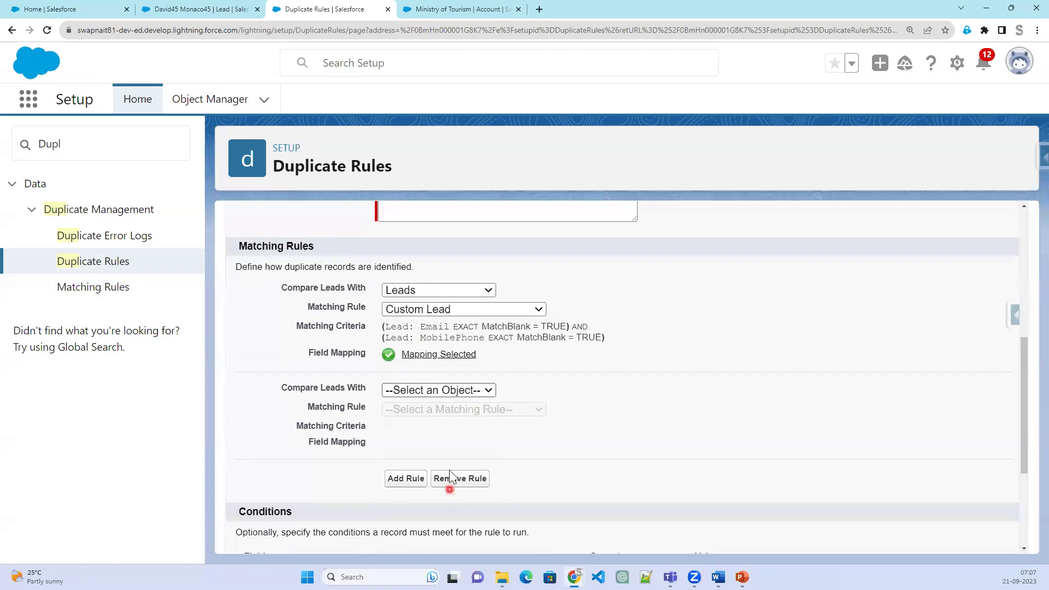
{"action": "left_click", "coordinate": [460, 408]}
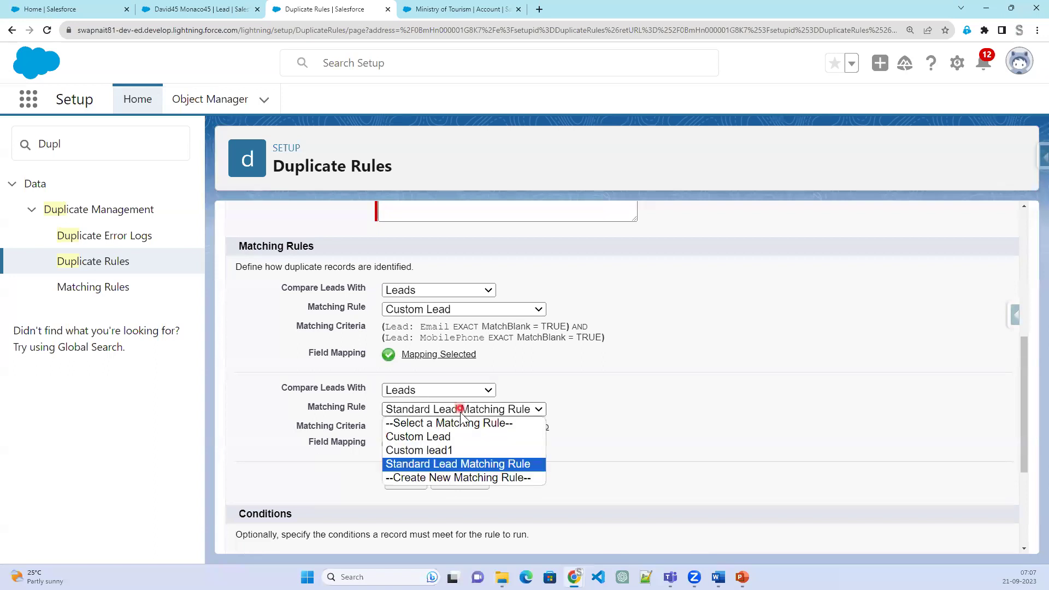
{"action": "key", "text": "Escape"}
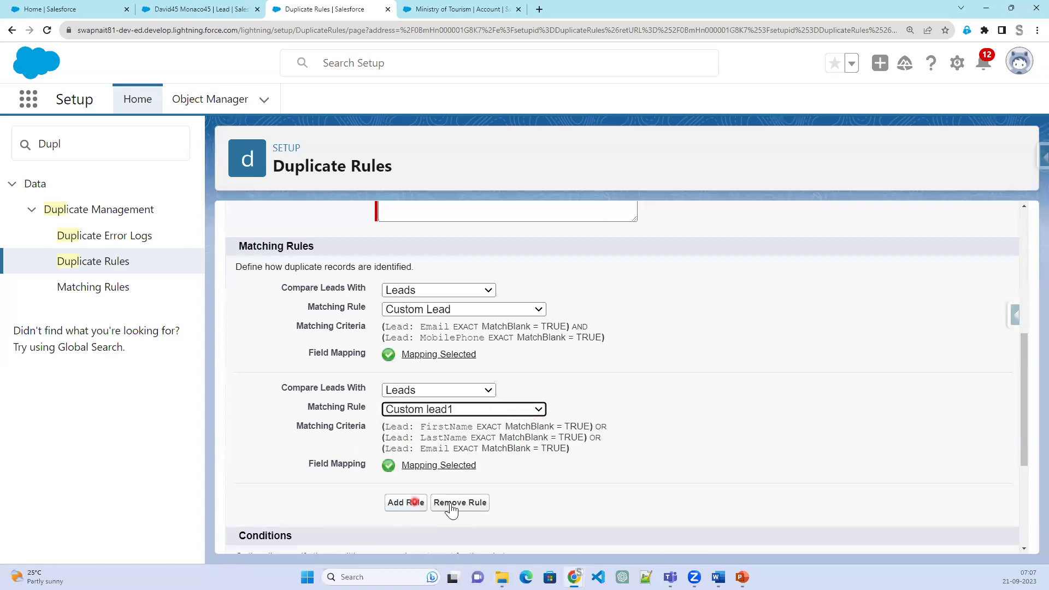
Step: Clear the Lead: Email condition by resetting its operator and field to None, and try to save the duplicate rule
{"action": "scroll", "coordinate": [557, 506], "scroll_direction": "down", "scroll_amount": 3}
{"action": "scroll", "coordinate": [557, 529], "scroll_direction": "down", "scroll_amount": 1}
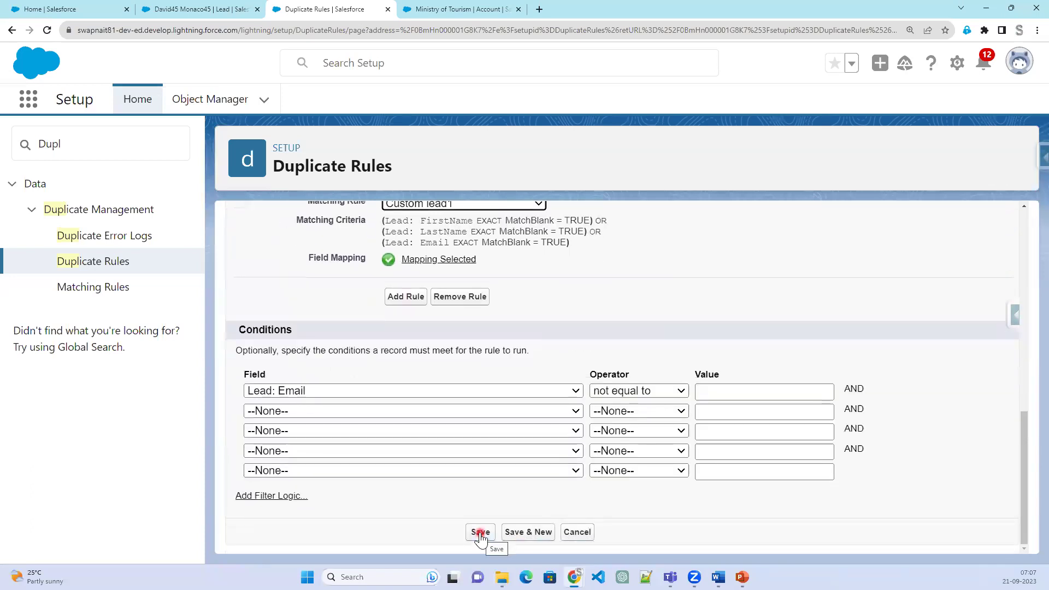
{"action": "left_click", "coordinate": [646, 391]}
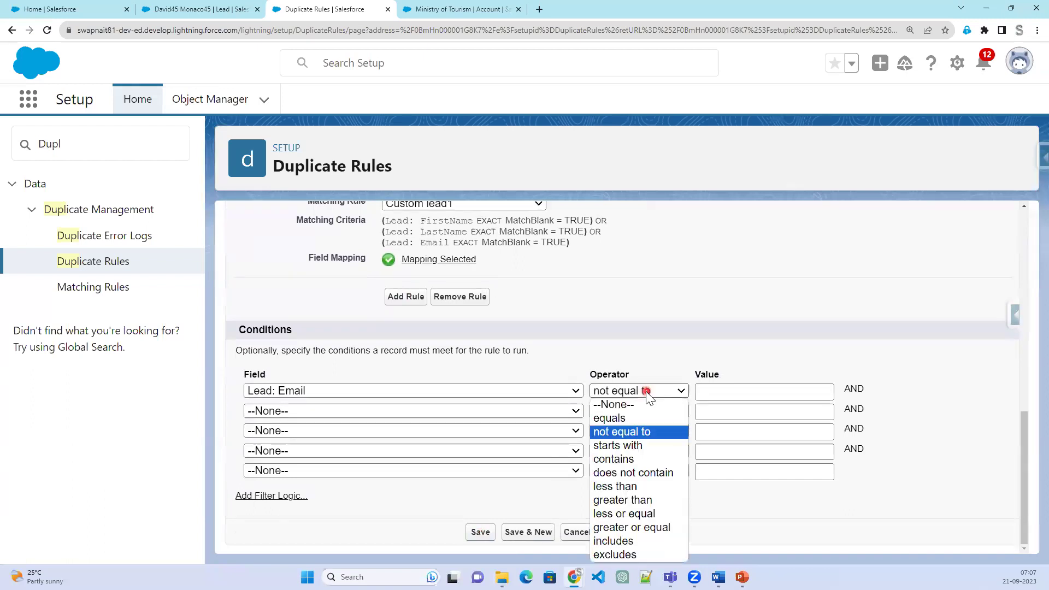
{"action": "left_click", "coordinate": [637, 409]}
{"action": "left_click", "coordinate": [456, 390]}
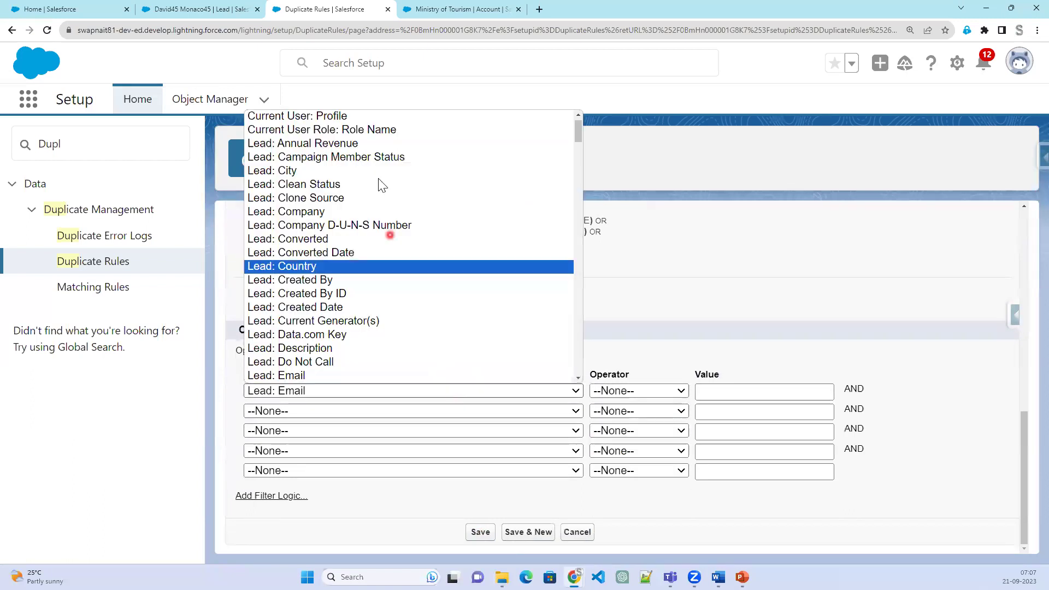
{"action": "scroll", "coordinate": [390, 248], "scroll_direction": "up", "scroll_amount": 1}
{"action": "left_click", "coordinate": [375, 117]}
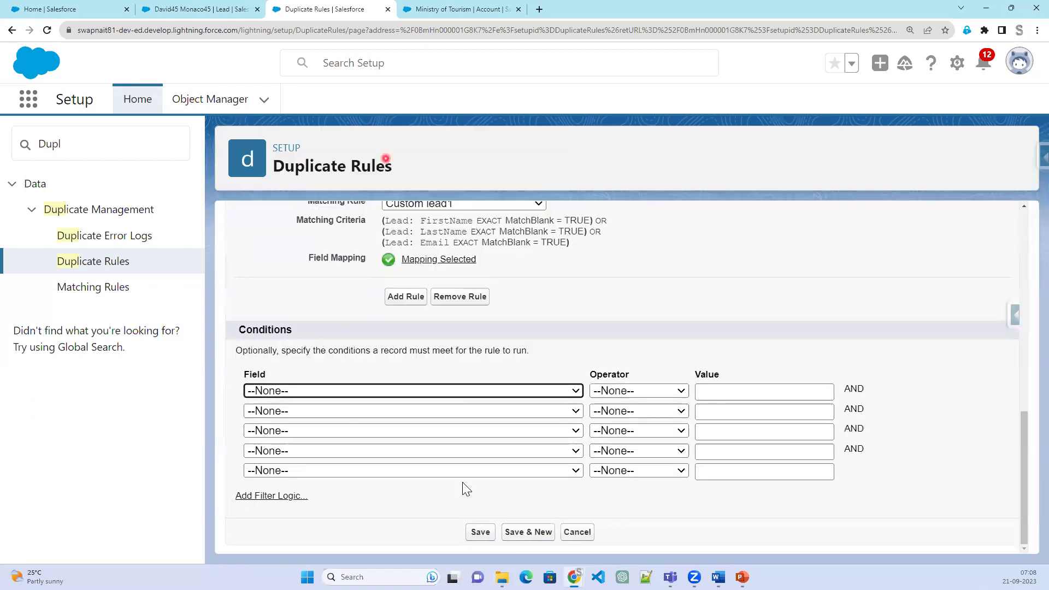
{"action": "left_click", "coordinate": [477, 534]}
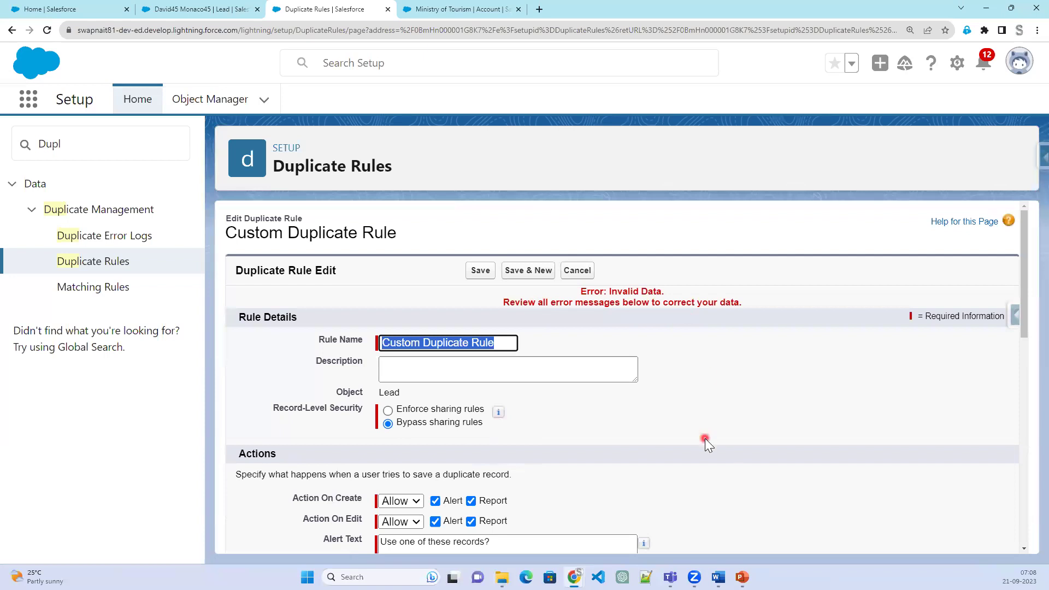
Step: Remove the second matching rule, set the remaining one to Custom lead1, and save the duplicate rule
{"action": "scroll", "coordinate": [708, 443], "scroll_direction": "down", "scroll_amount": 7}
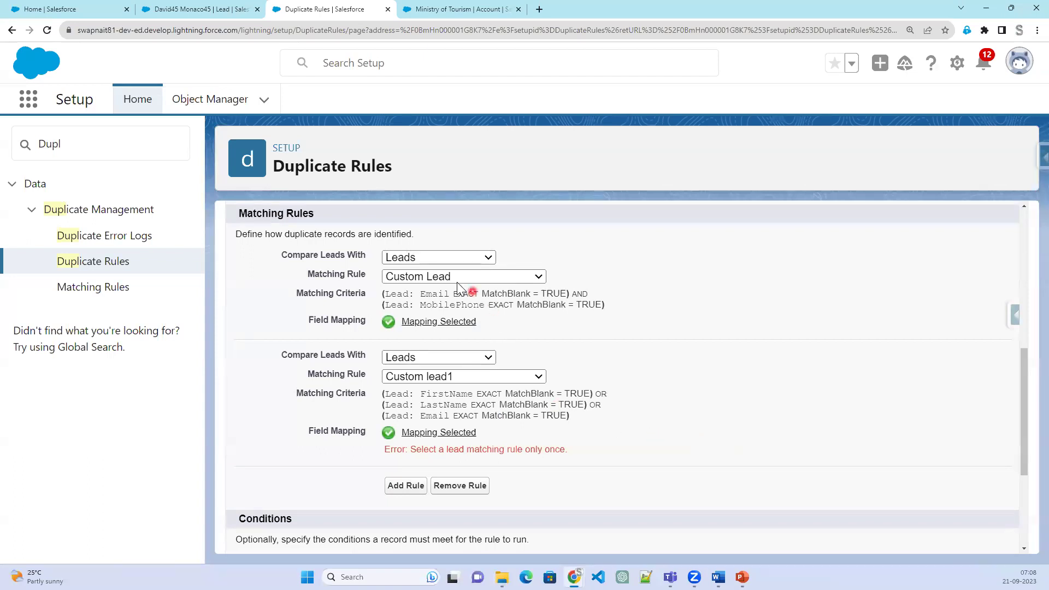
{"action": "left_click", "coordinate": [459, 485]}
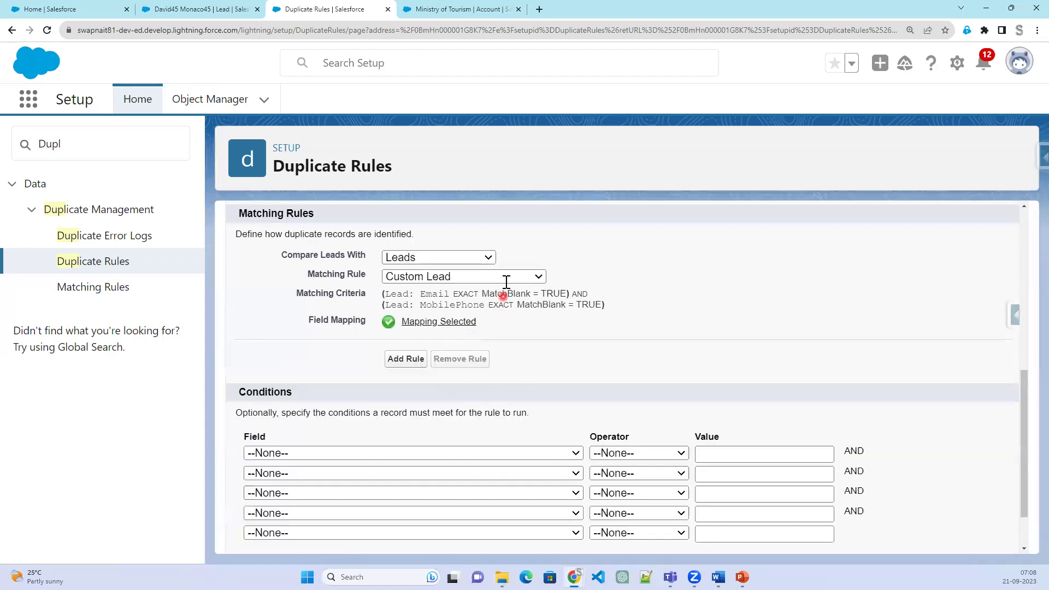
{"action": "left_click", "coordinate": [507, 283]}
{"action": "left_click", "coordinate": [499, 313]}
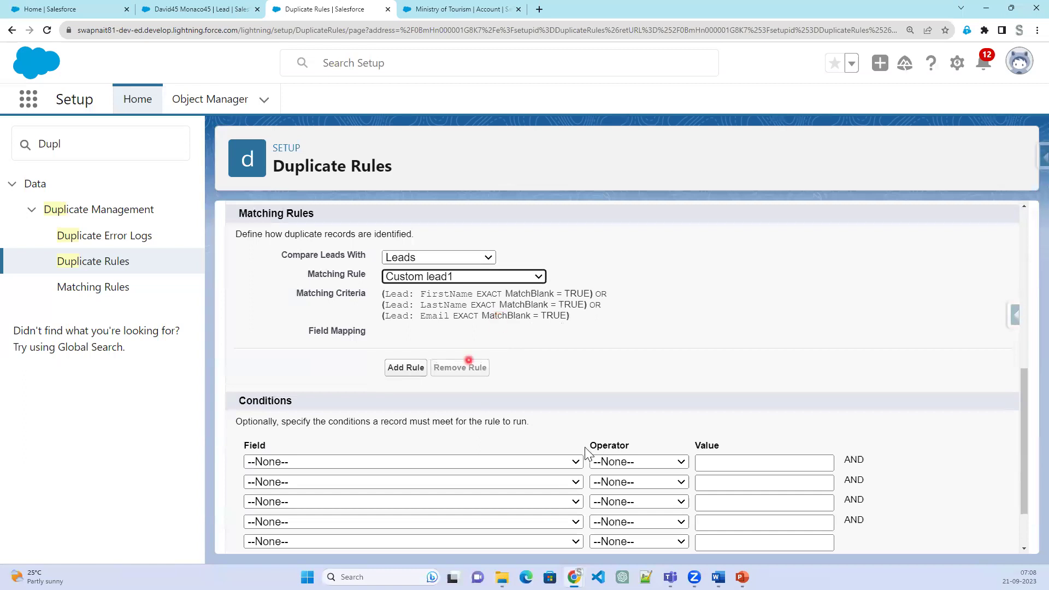
{"action": "scroll", "coordinate": [530, 535], "scroll_direction": "down", "scroll_amount": 1}
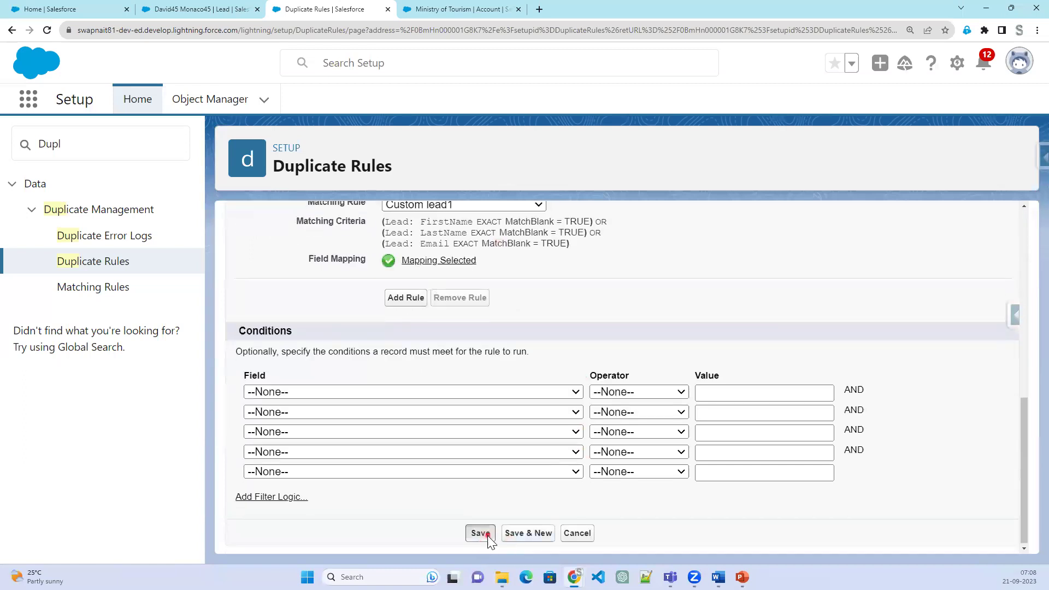
{"action": "left_click", "coordinate": [485, 533]}
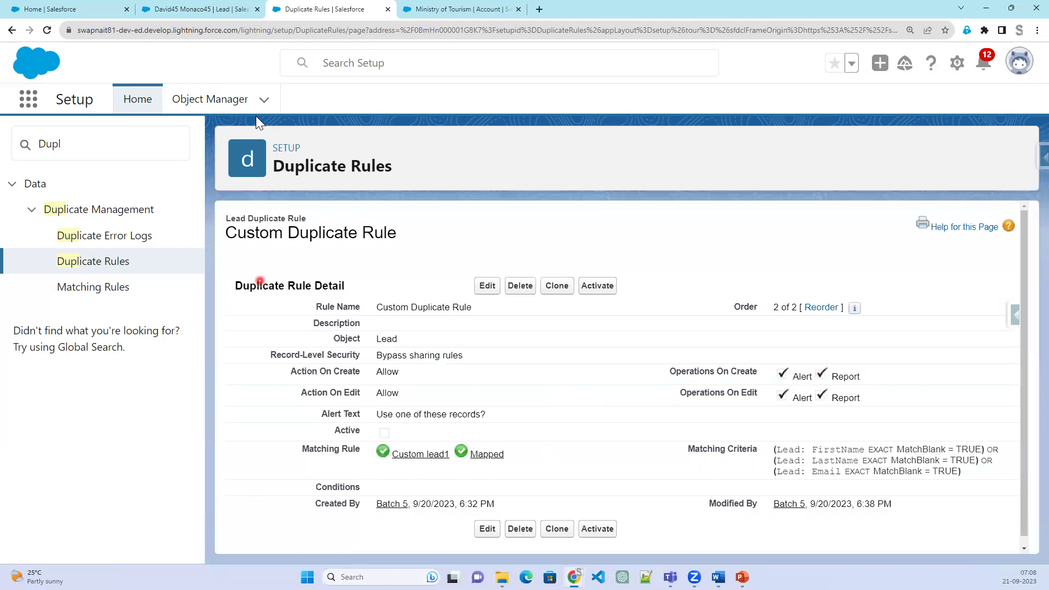
Step: Examine the field details of the open Lead record without changing them
{"action": "left_click", "coordinate": [210, 10]}
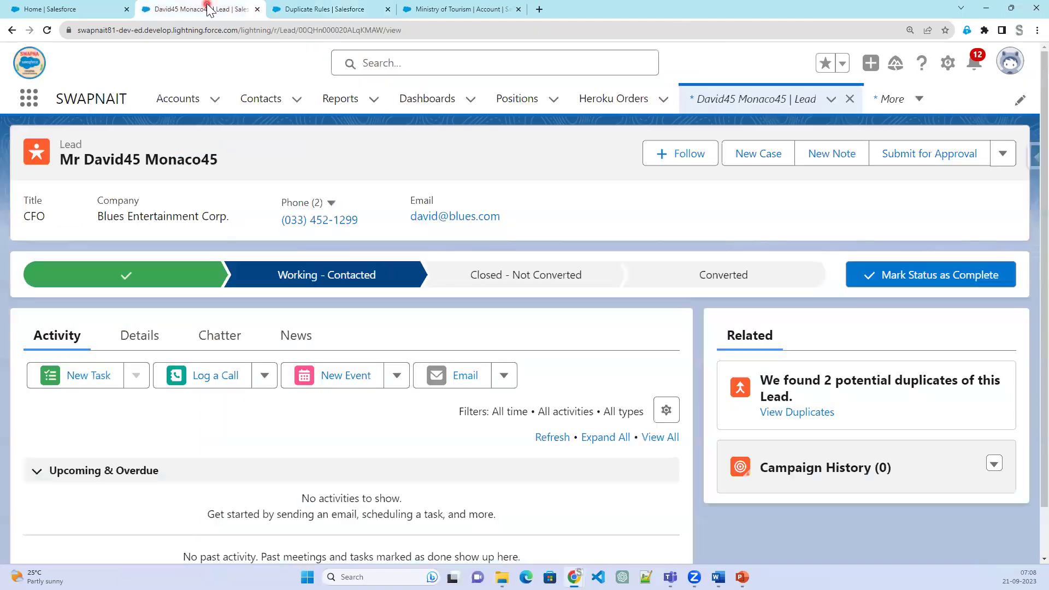
{"action": "left_click", "coordinate": [135, 338]}
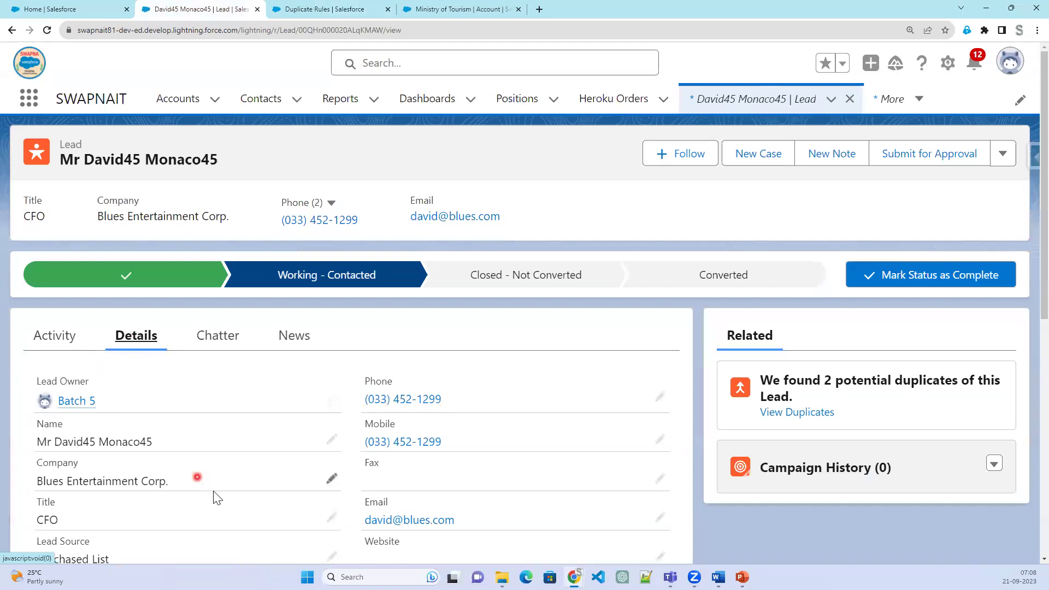
{"action": "scroll", "coordinate": [293, 494], "scroll_direction": "down", "scroll_amount": 1}
{"action": "scroll", "coordinate": [294, 494], "scroll_direction": "down", "scroll_amount": 3}
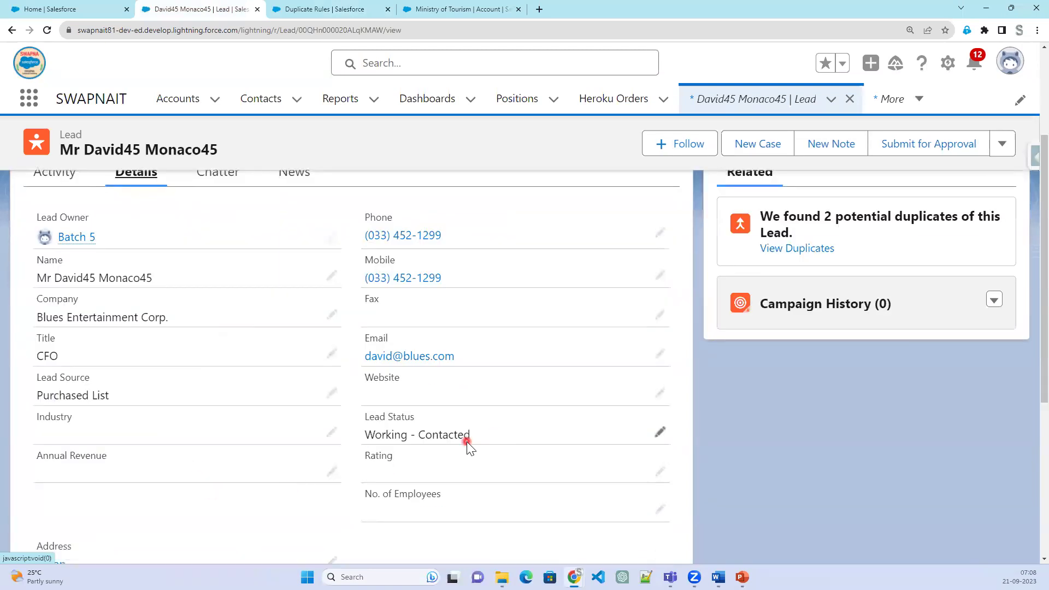
{"action": "left_click", "coordinate": [658, 432]}
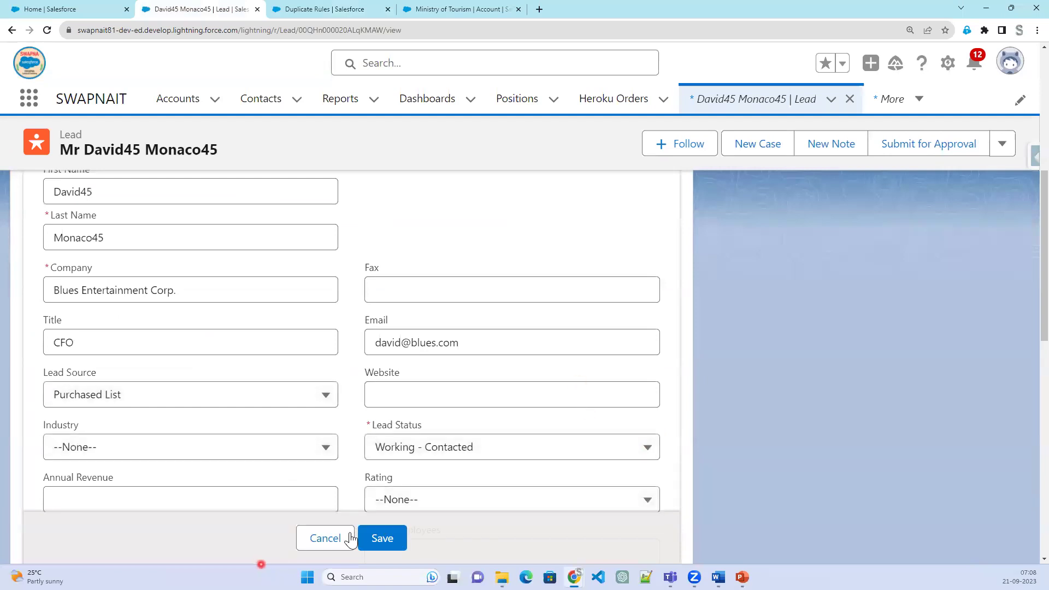
{"action": "left_click", "coordinate": [326, 540]}
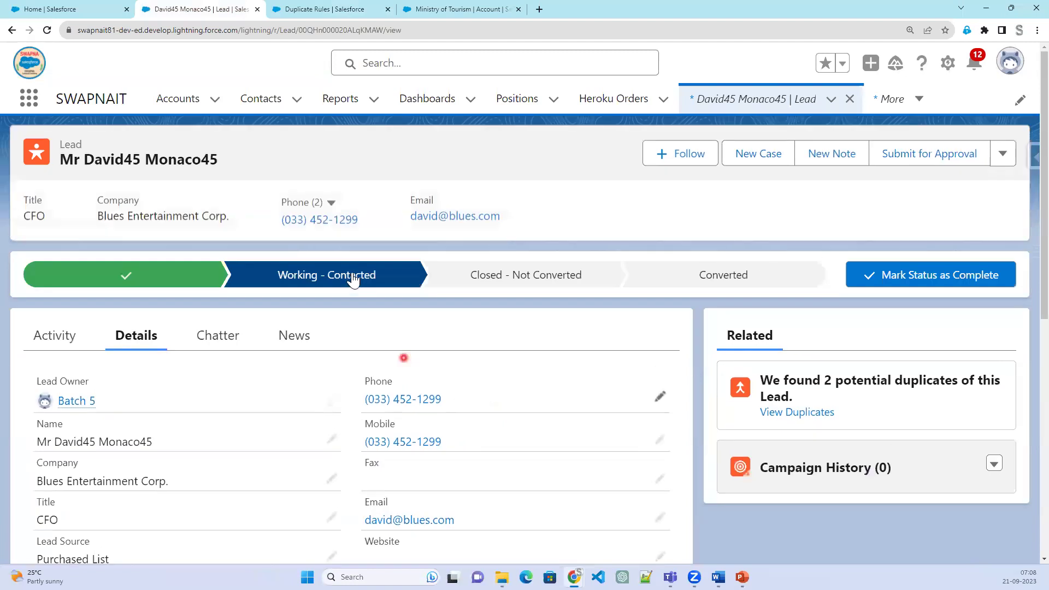
Step: Reload the Lead record page, including once with the browser developer tools open, to refresh its potential duplicates status
{"action": "left_click", "coordinate": [47, 31]}
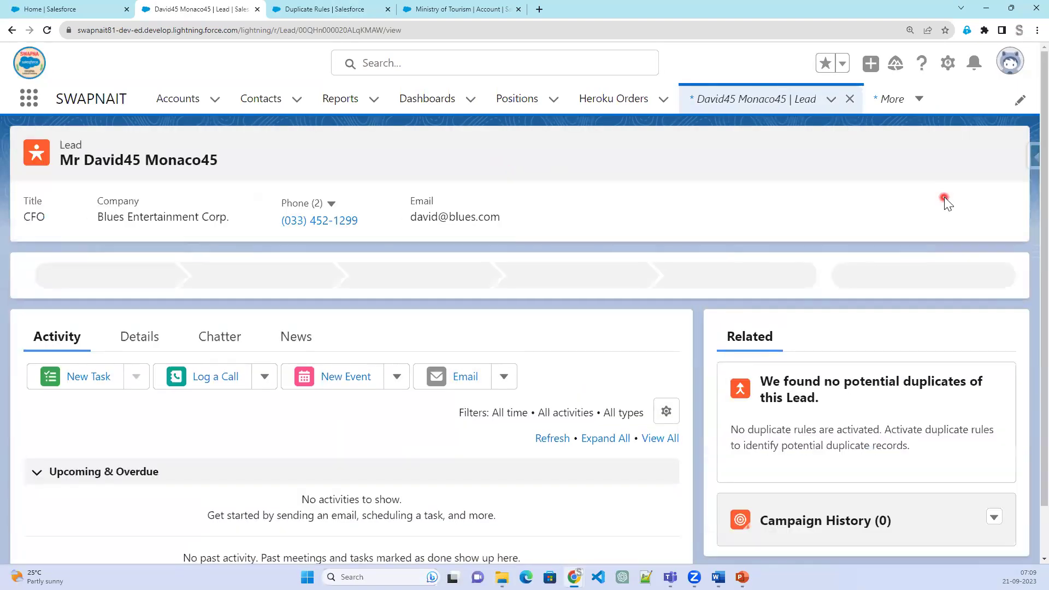
{"action": "left_click", "coordinate": [1002, 156]}
{"action": "right_click", "coordinate": [374, 121]}
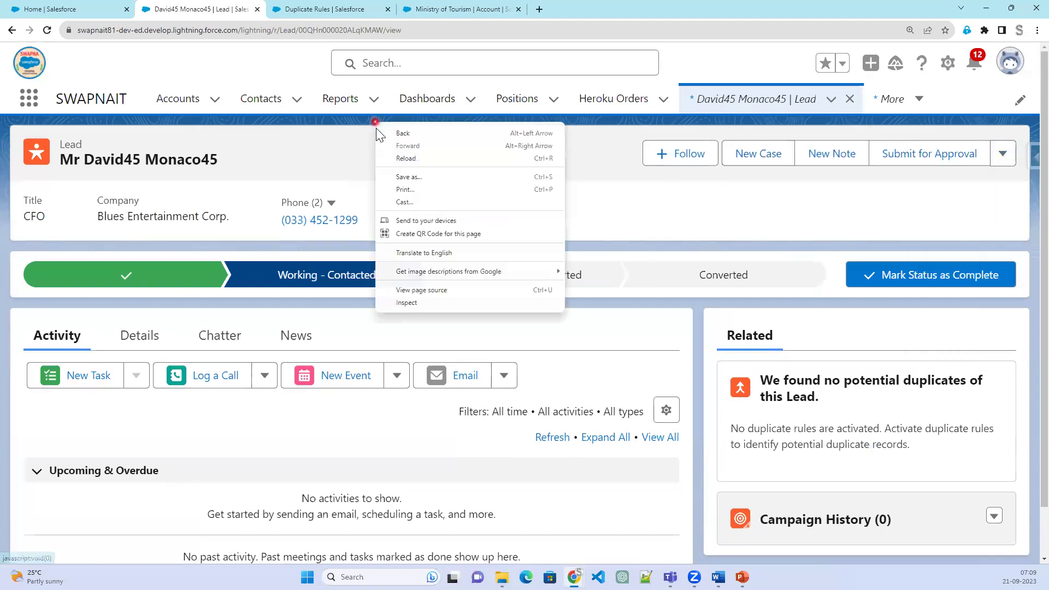
{"action": "key", "text": "Escape"}
{"action": "left_click", "coordinate": [48, 30]}
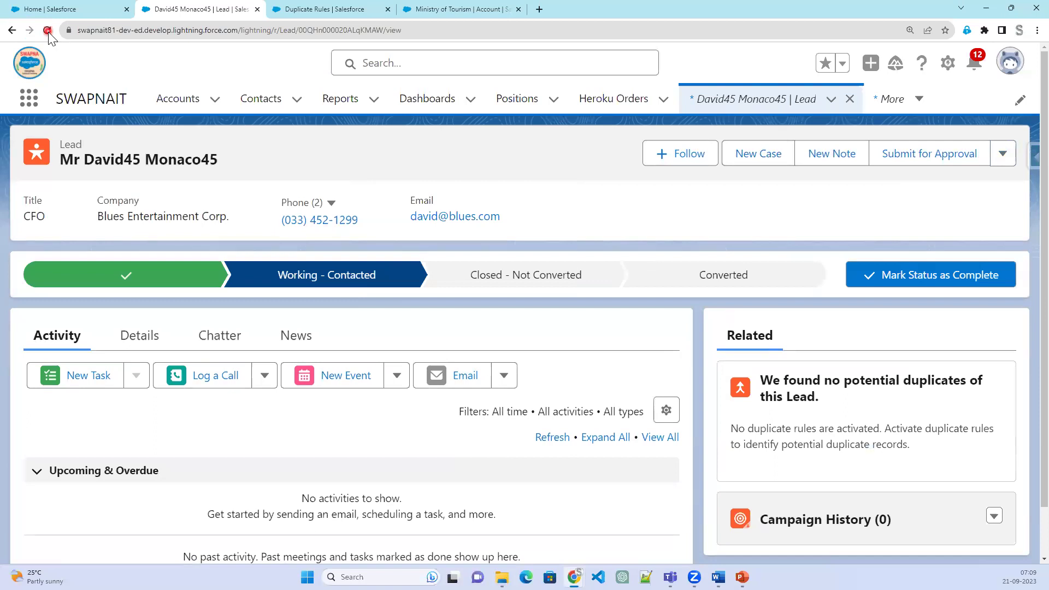
{"action": "key", "text": "ctrl+shift+i"}
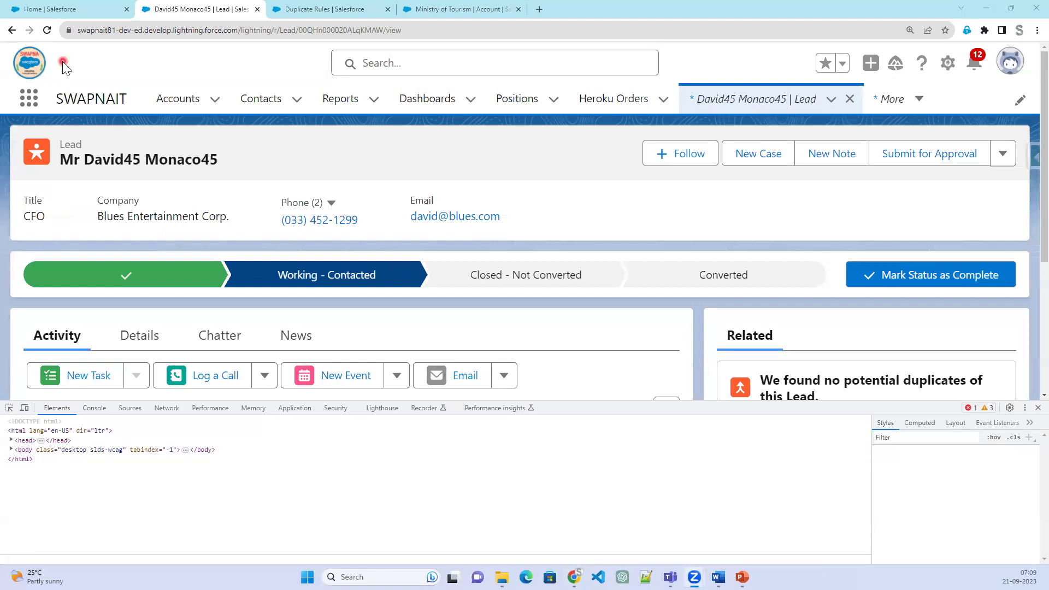
{"action": "left_click", "coordinate": [48, 30]}
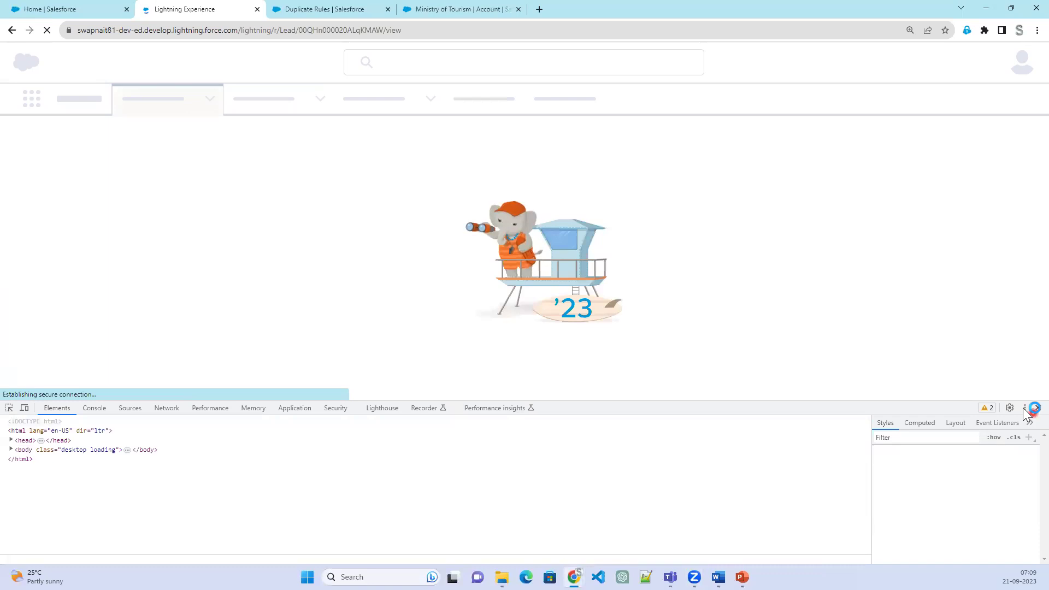
{"action": "left_click", "coordinate": [281, 12]}
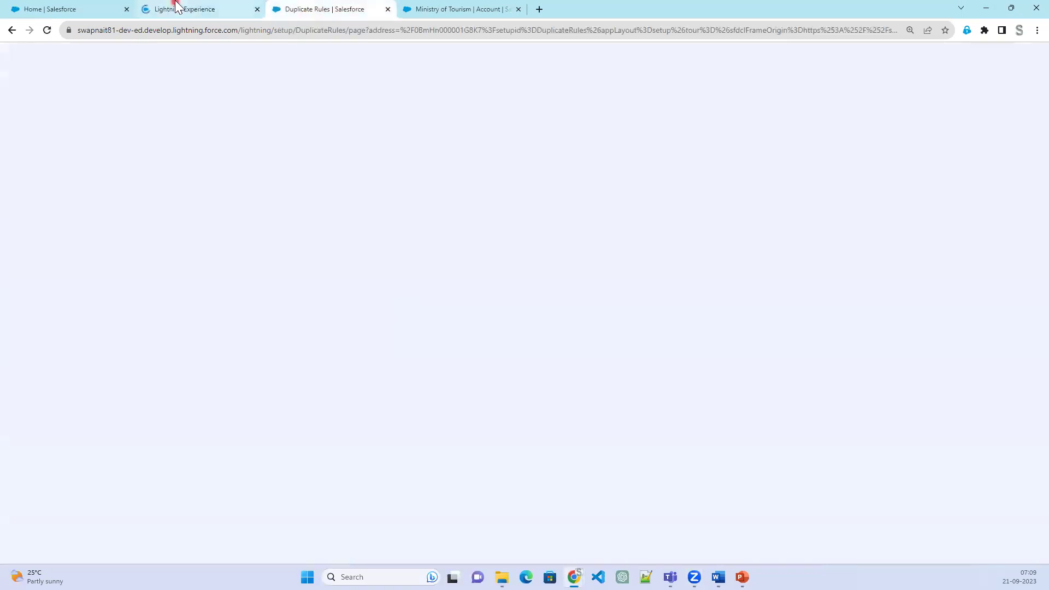
{"action": "left_click", "coordinate": [176, 5]}
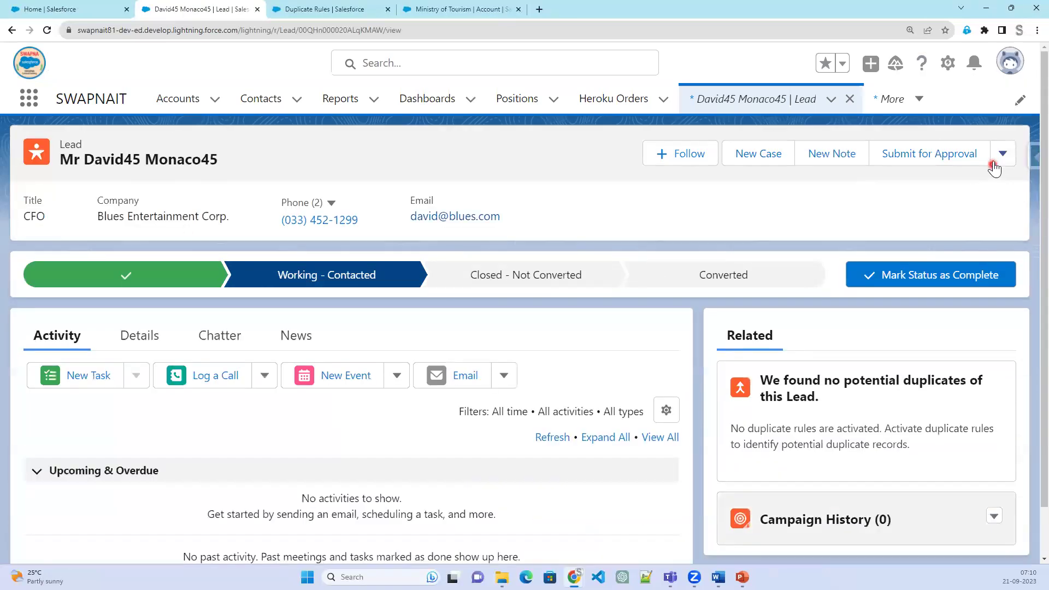
Step: Clone the Lead with all values unchanged, save the copy, and open its details
{"action": "left_click", "coordinate": [1001, 156]}
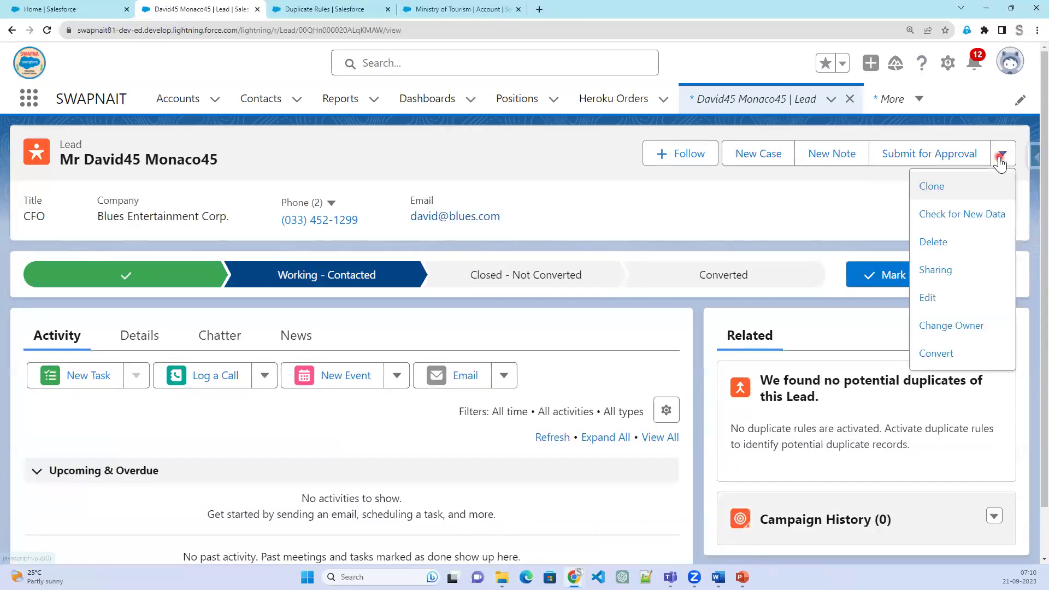
{"action": "left_click", "coordinate": [935, 185]}
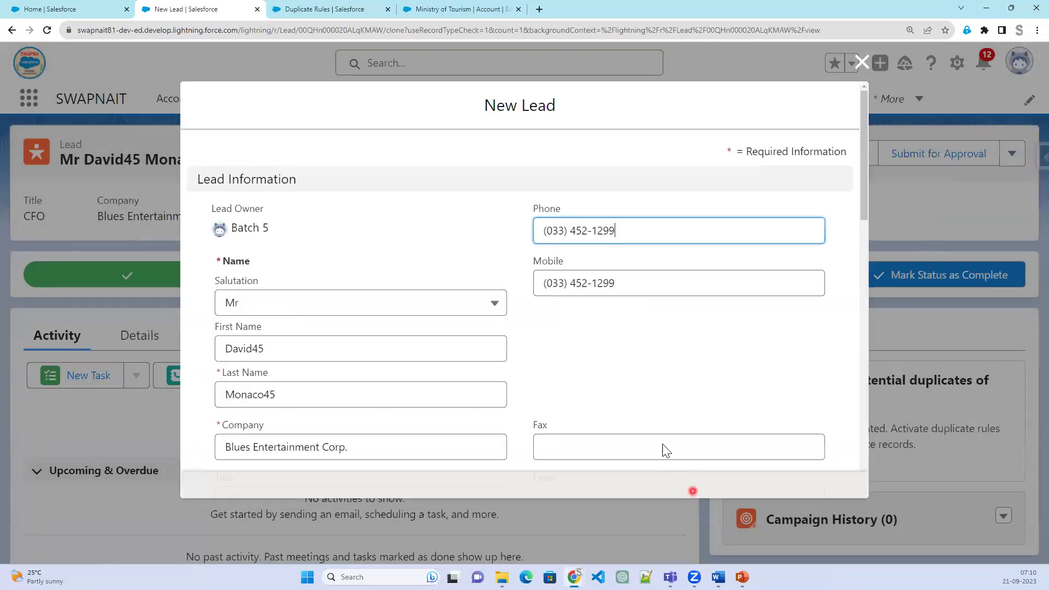
{"action": "left_click", "coordinate": [597, 477]}
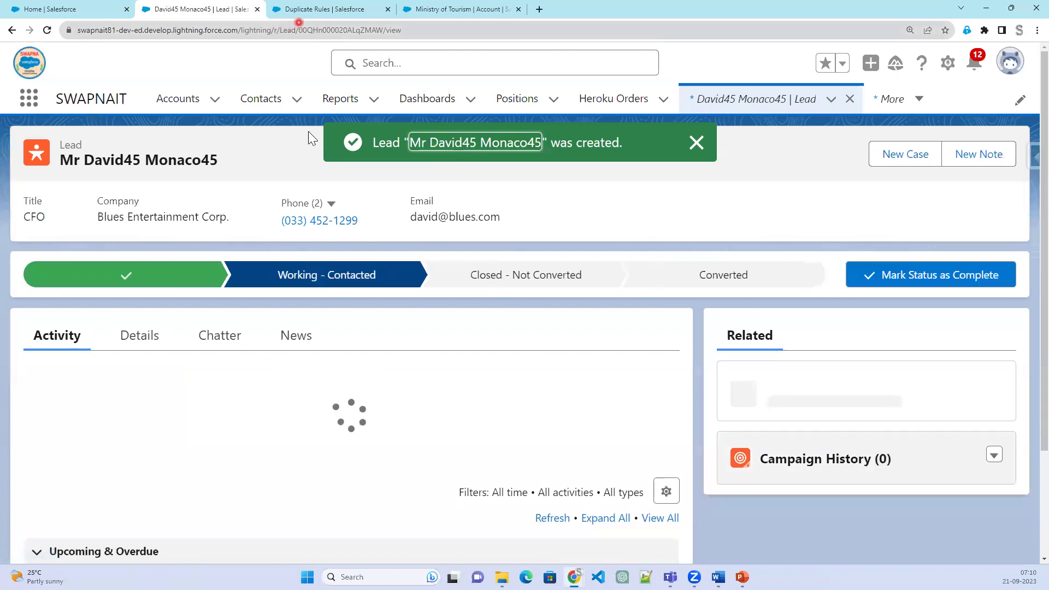
{"action": "left_click", "coordinate": [131, 336]}
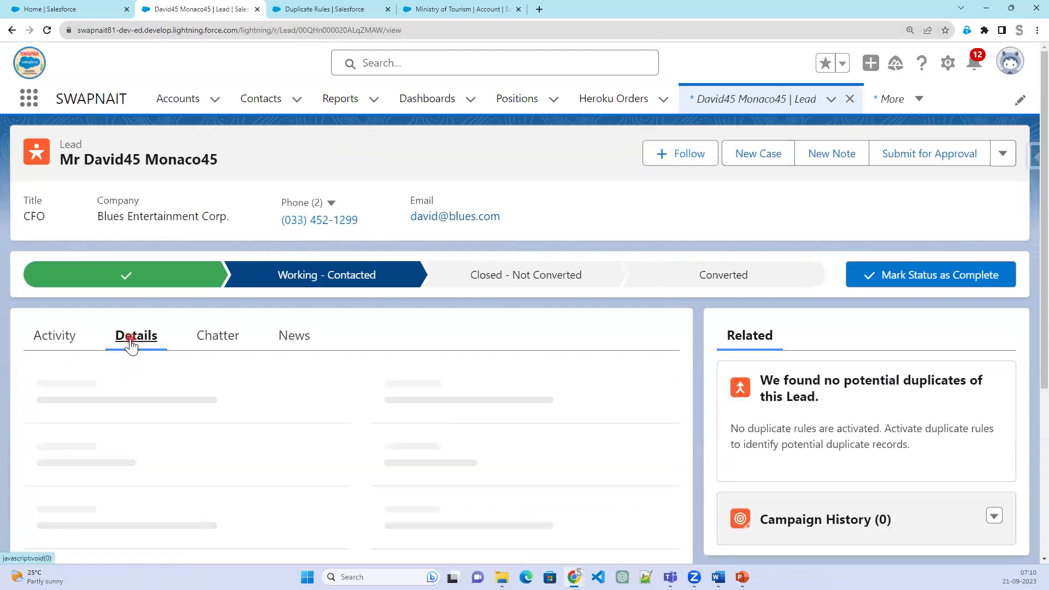
Step: Activate the Custom Duplicate Rule and return to the cloned Lead record
{"action": "left_click", "coordinate": [344, 10]}
{"action": "left_click", "coordinate": [135, 244]}
{"action": "right_click", "coordinate": [118, 240]}
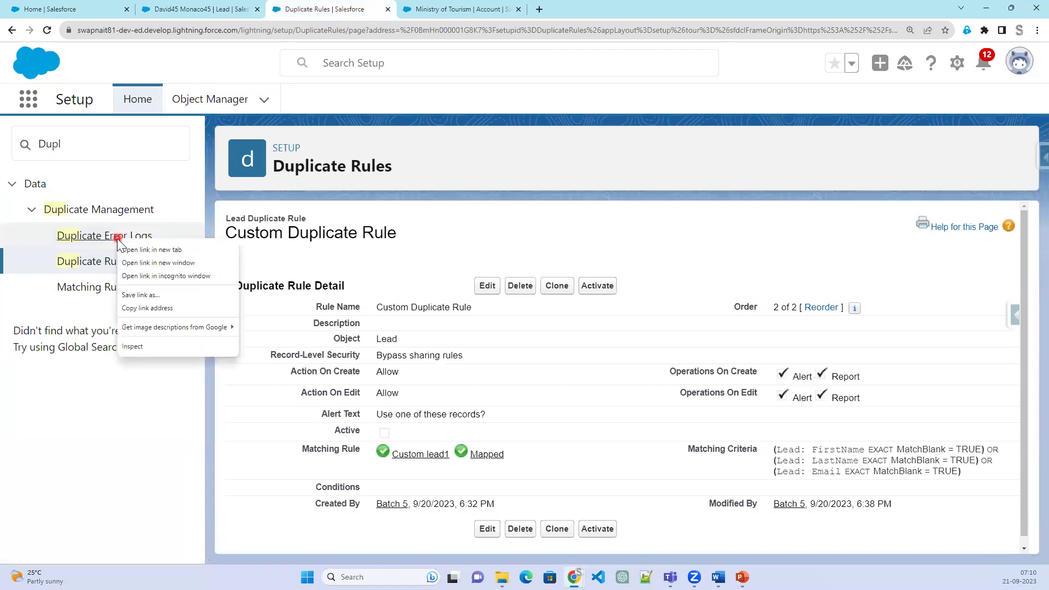
{"action": "left_click", "coordinate": [599, 252]}
{"action": "left_click", "coordinate": [600, 286]}
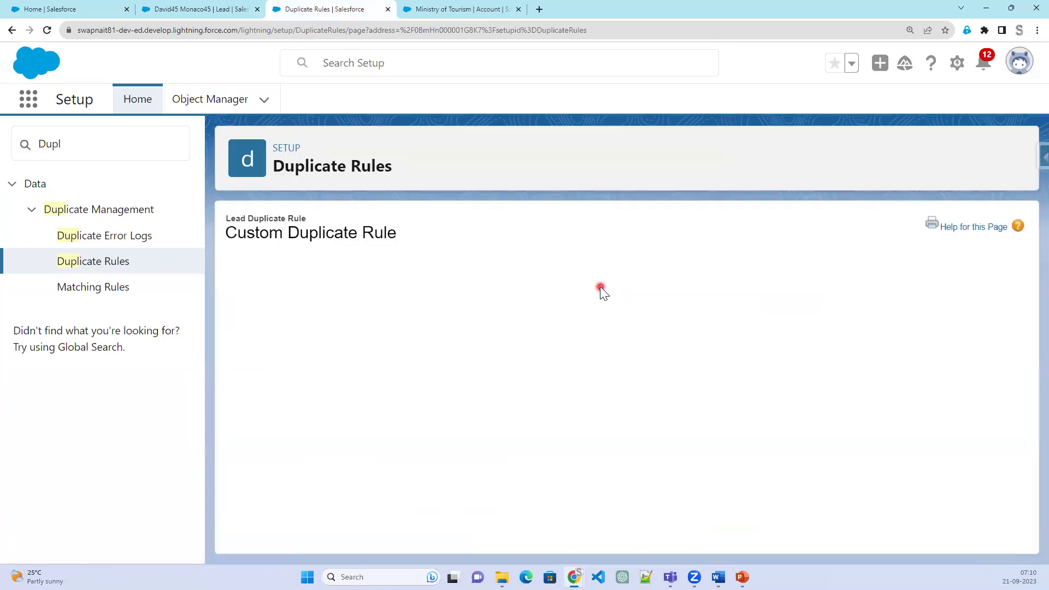
{"action": "scroll", "coordinate": [513, 442], "scroll_direction": "down", "scroll_amount": 1}
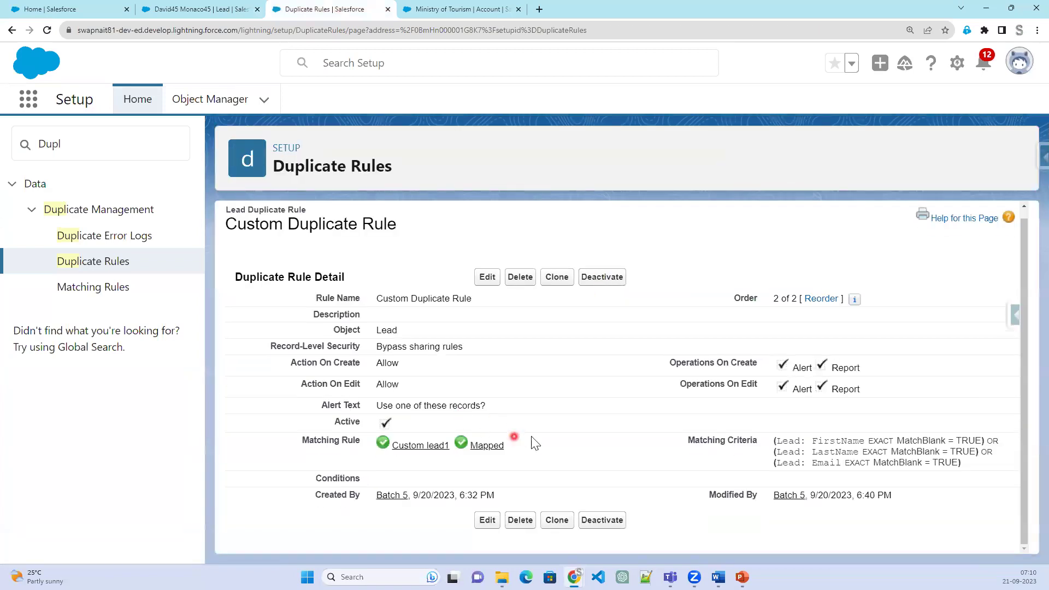
{"action": "left_click", "coordinate": [186, 10]}
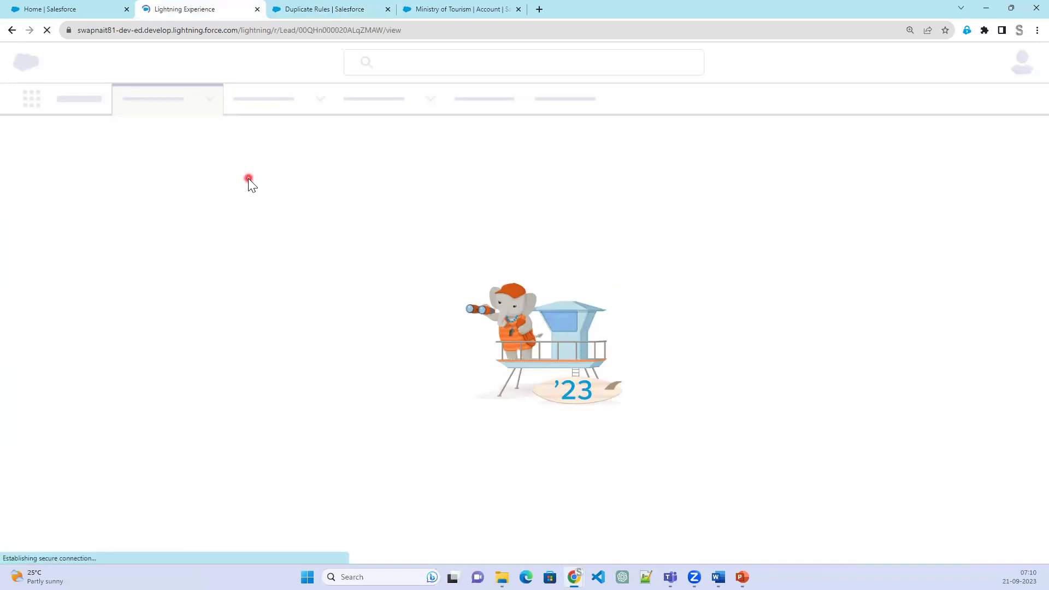
Step: Reload the cloned Lead's page to refresh its potential duplicates status, opening the browser developer tools for one reload and closing them
{"action": "right_click", "coordinate": [250, 179]}
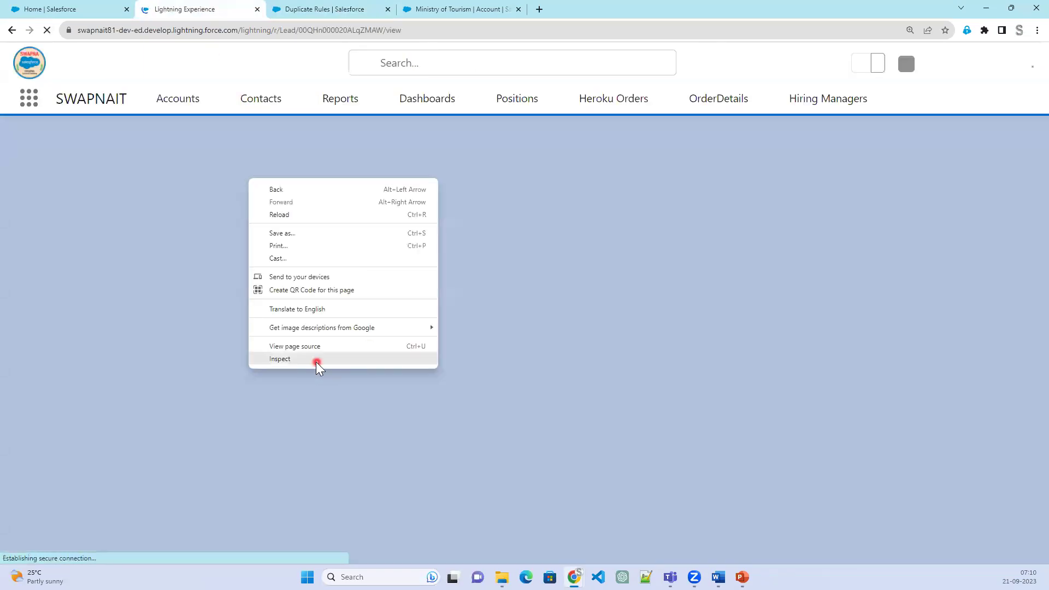
{"action": "key", "text": "Escape"}
{"action": "left_click", "coordinate": [49, 34]}
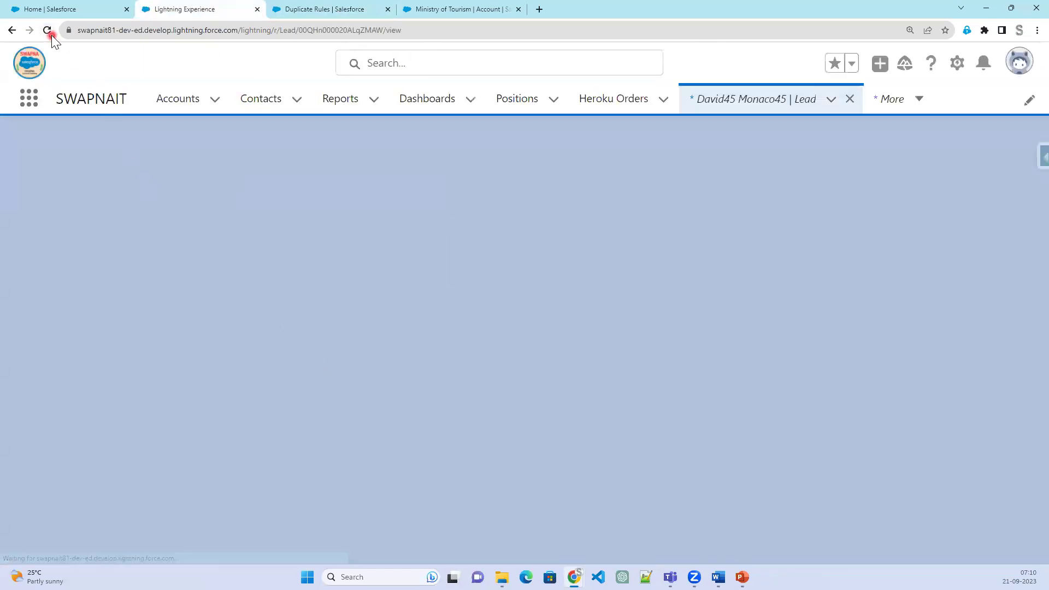
{"action": "key", "text": "F12"}
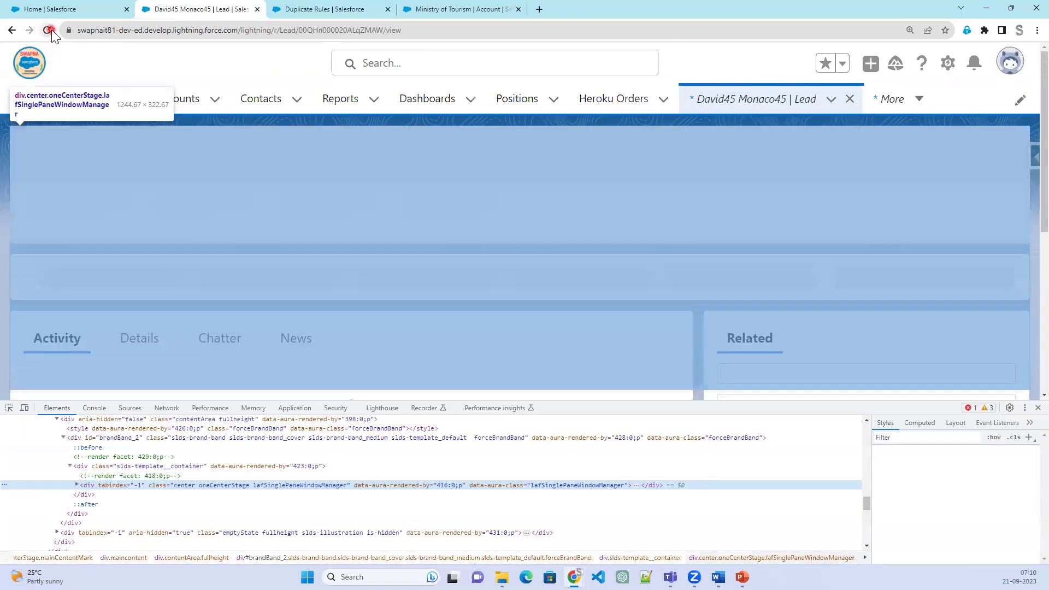
{"action": "left_click", "coordinate": [48, 31]}
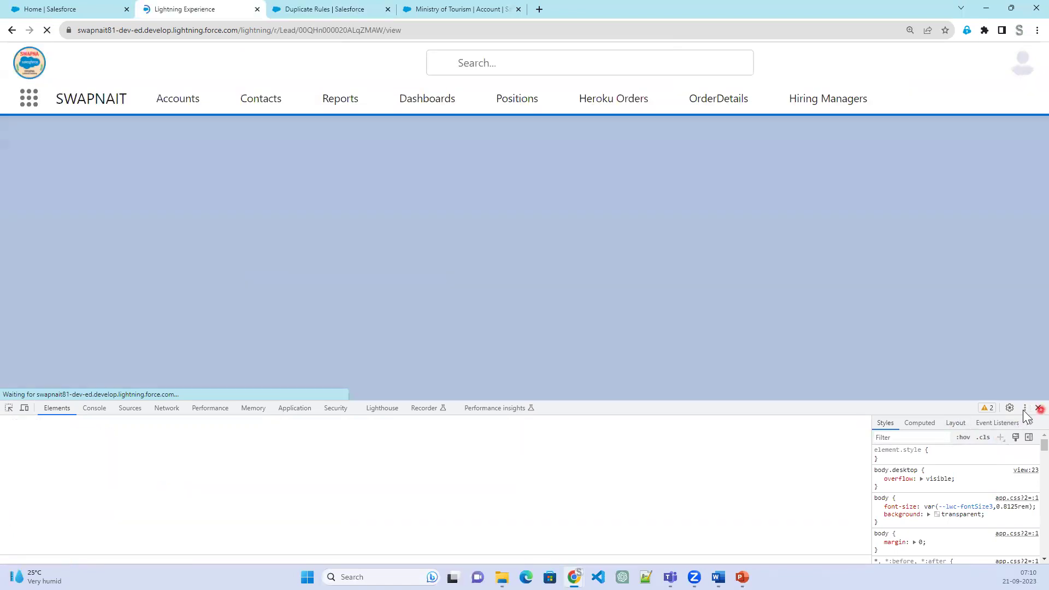
{"action": "left_click", "coordinate": [1040, 409]}
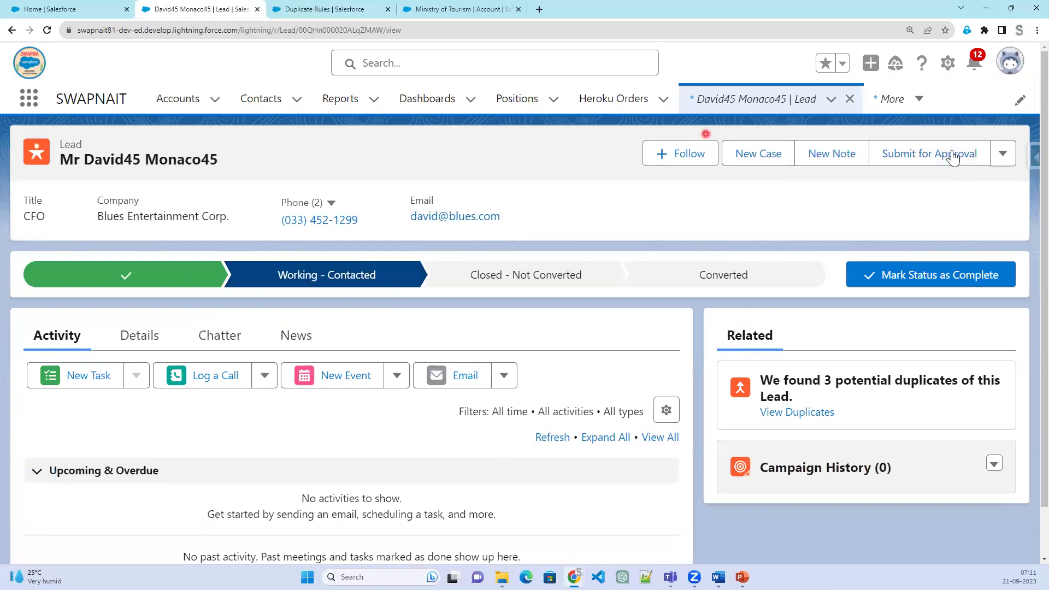
Step: Try to save another clone of the Lead with all values unchanged and read the resulting duplicate alert
{"action": "left_click", "coordinate": [1004, 156]}
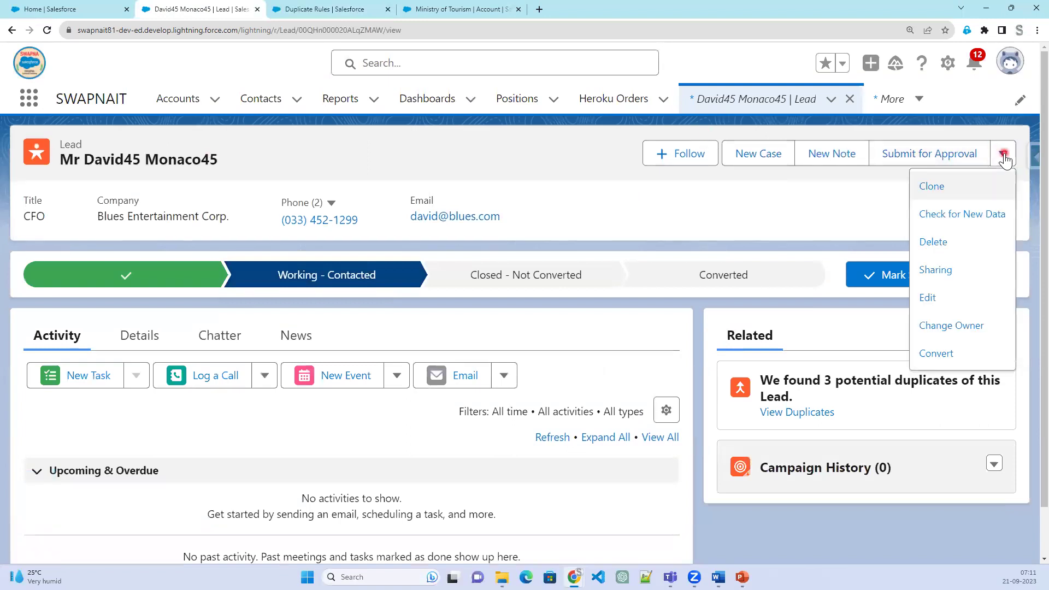
{"action": "left_click", "coordinate": [932, 187]}
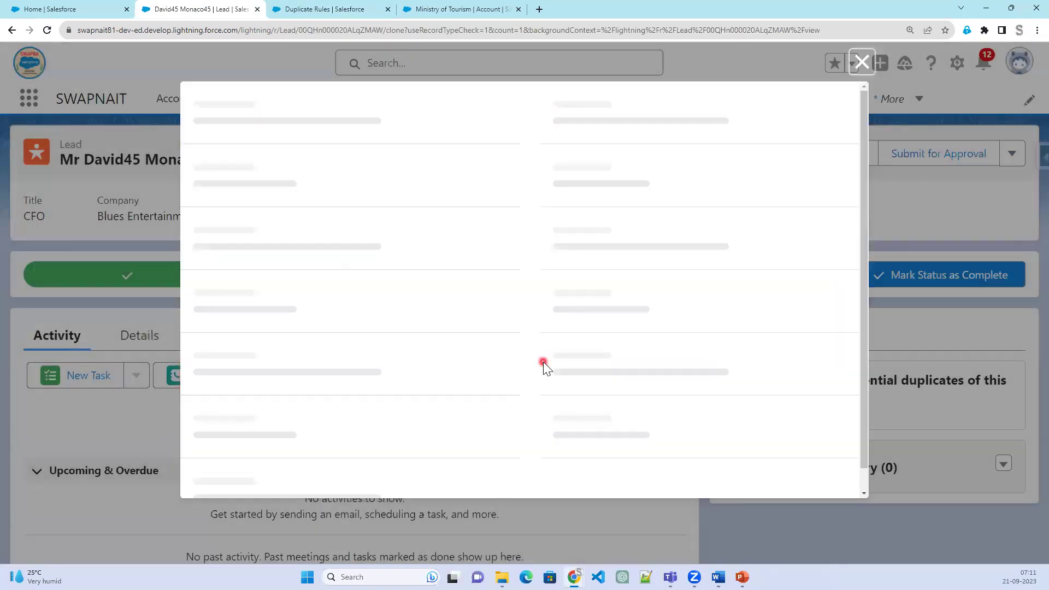
{"action": "left_click", "coordinate": [597, 477]}
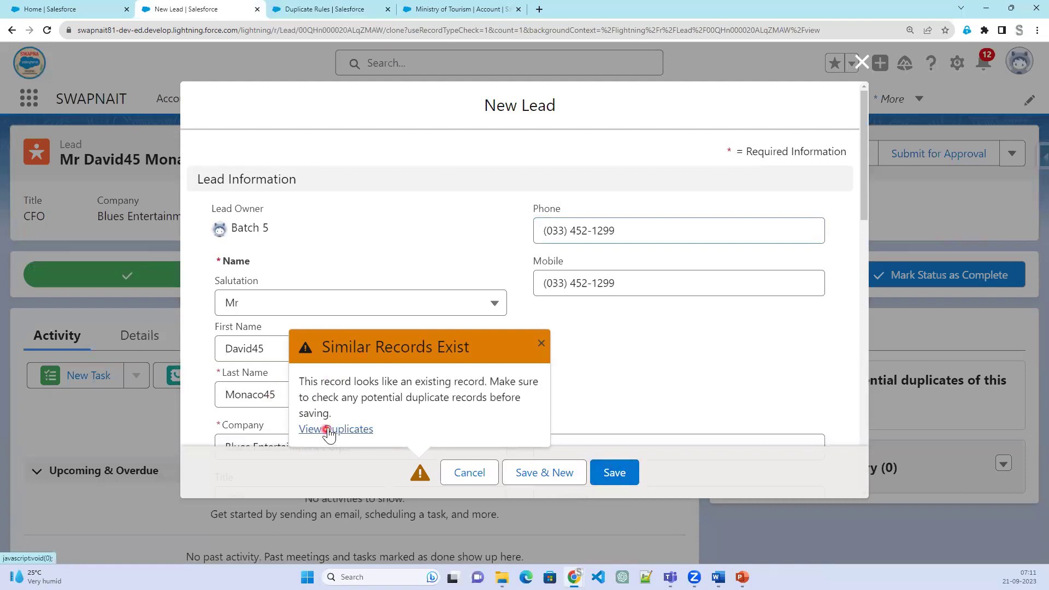
{"action": "left_click_drag", "start_coordinate": [401, 381], "coordinate": [493, 395]}
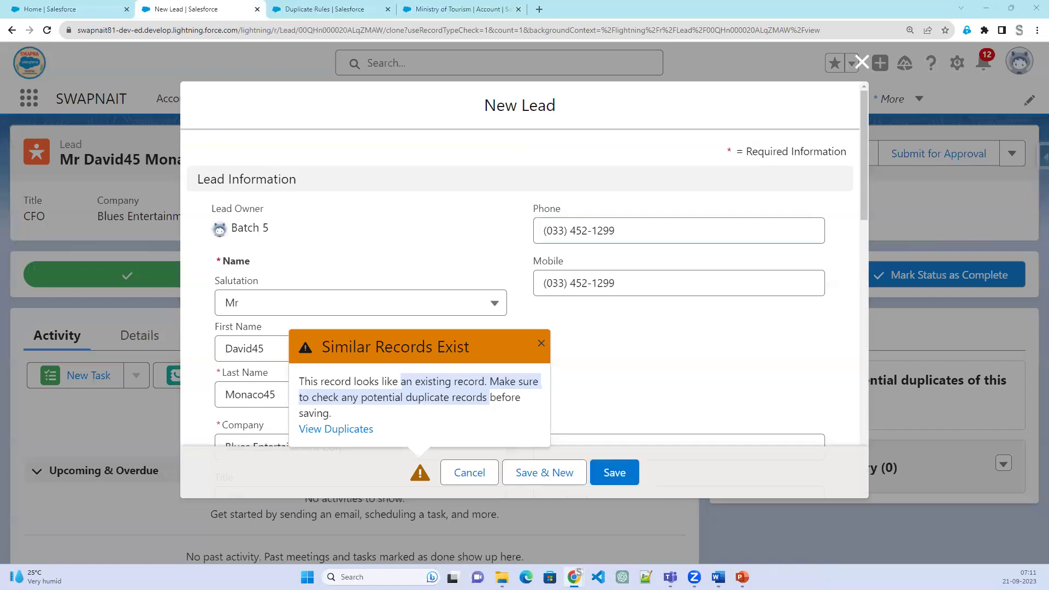
Step: Switch to the Duplicate Rules slide show in PowerPoint and advance to the matching criteria on the Duplicate Rule Homework slide
{"action": "key", "text": "alt+Tab"}
{"action": "left_click", "coordinate": [356, 294]}
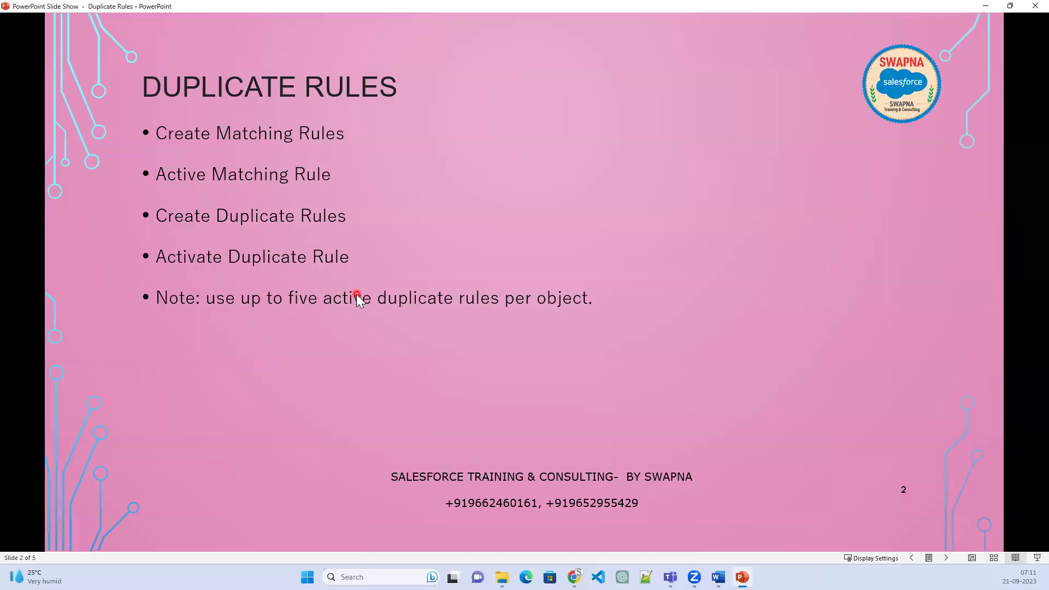
{"action": "left_click", "coordinate": [357, 294]}
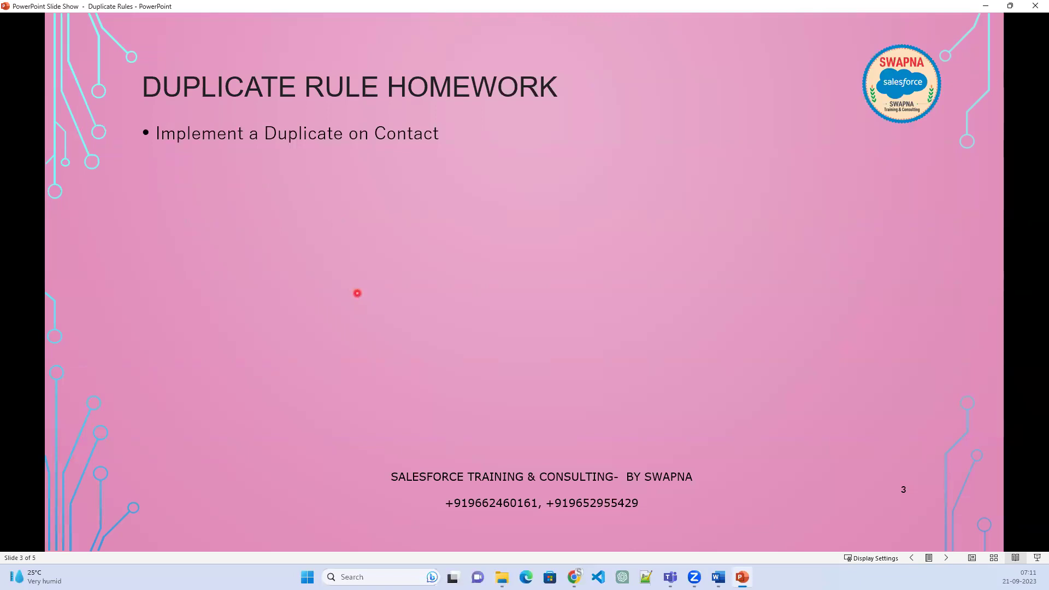
{"action": "left_click", "coordinate": [357, 293]}
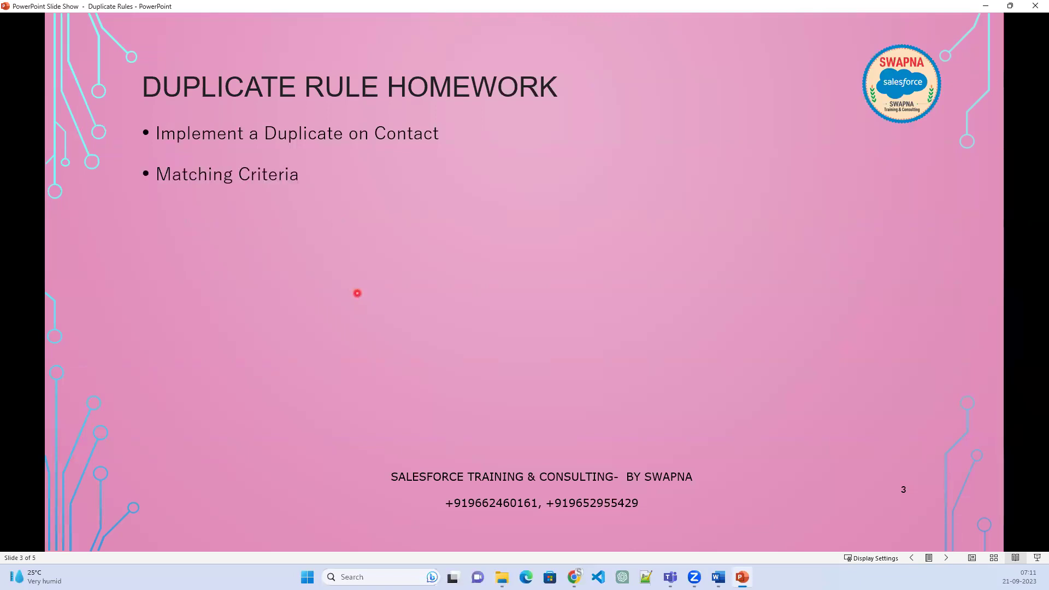